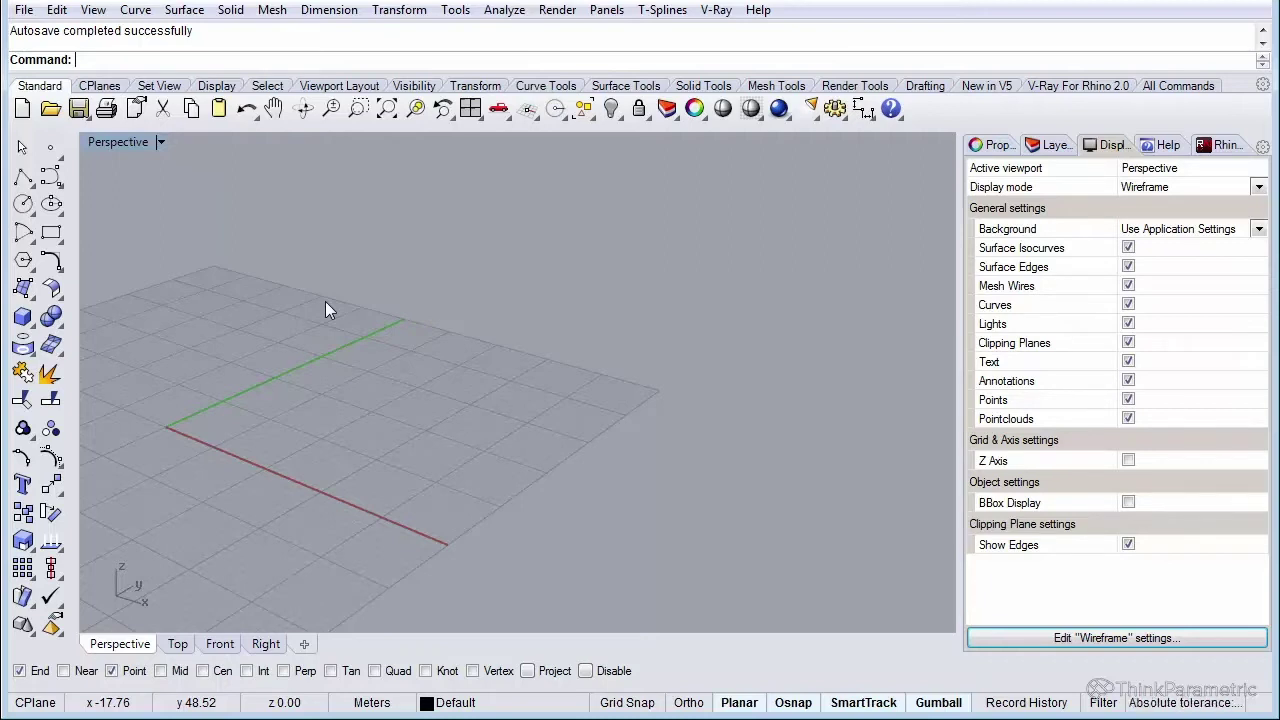
Launch Grasshopper from Rhino and place a Plane Surface component on the empty canvas.
type("Grasshopper")
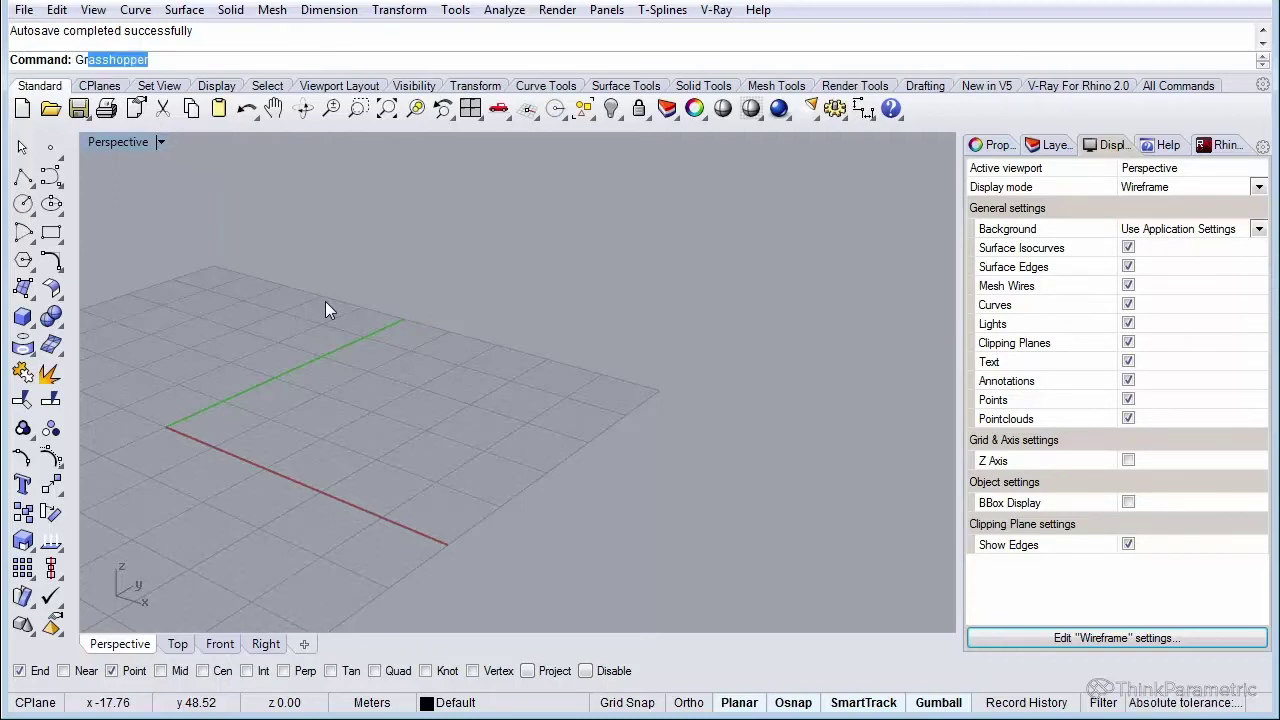
key("Return")
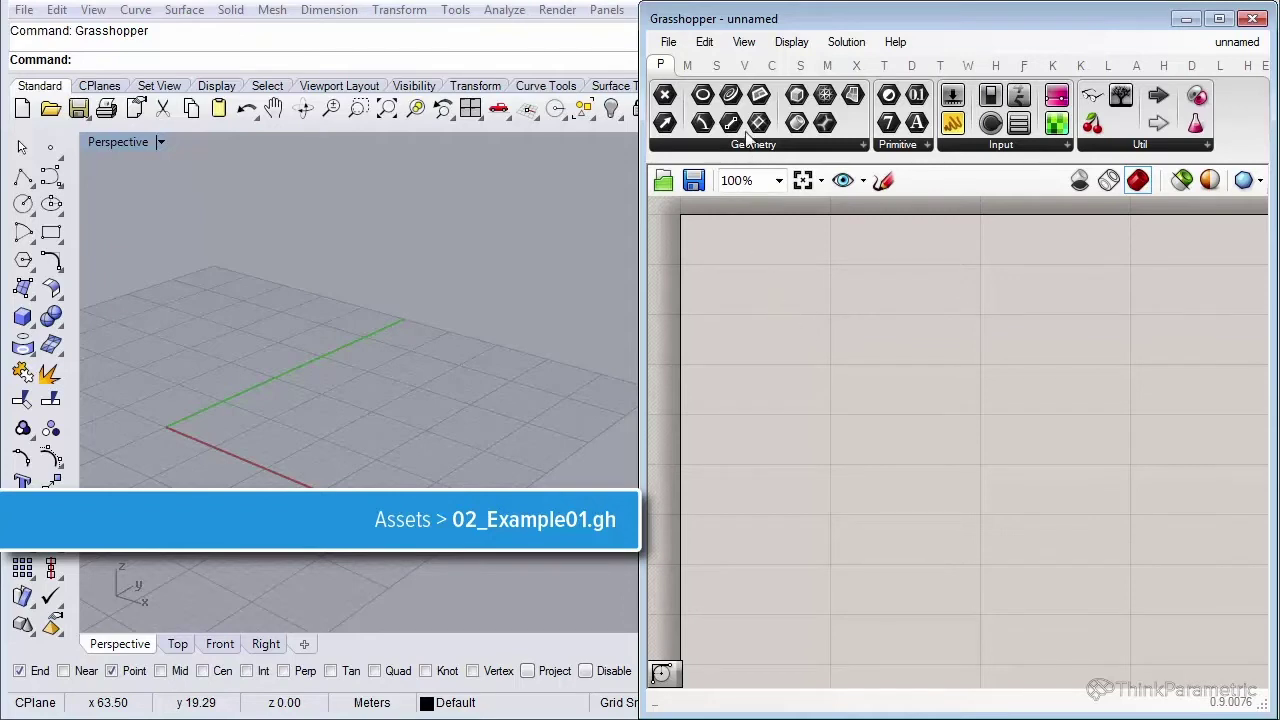
mouse_move(718, 68)
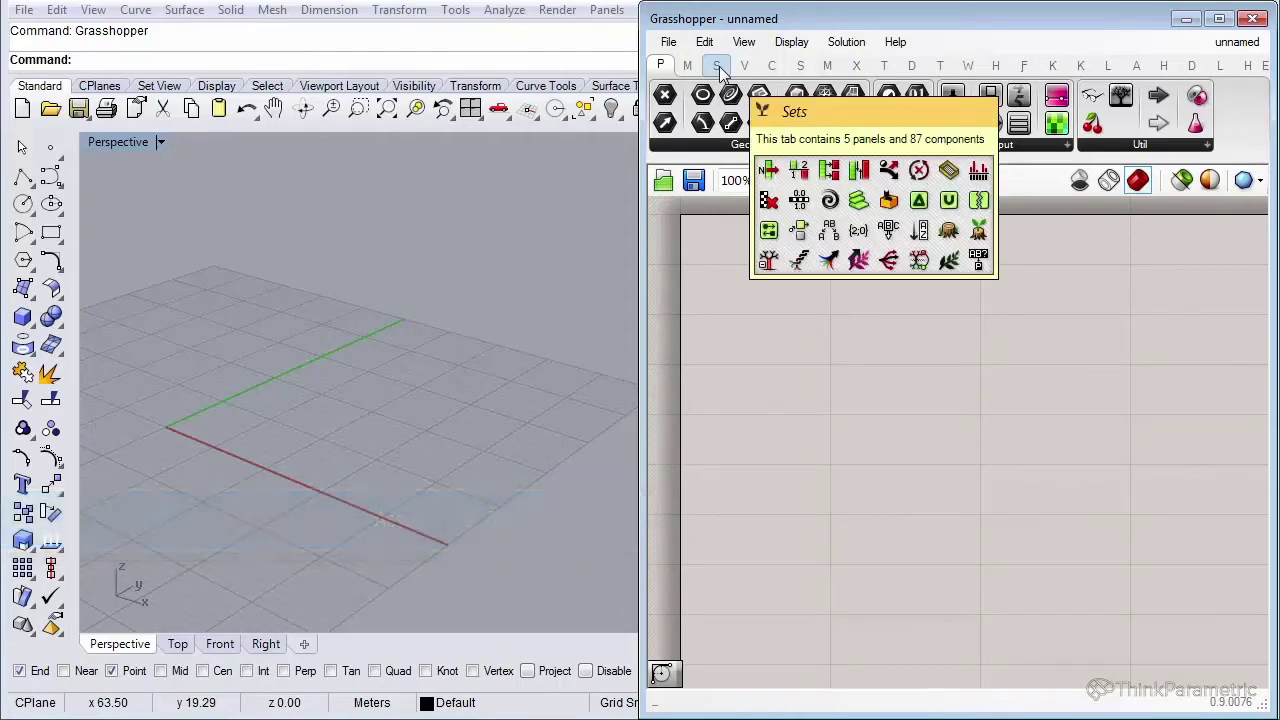
left_click(801, 67)
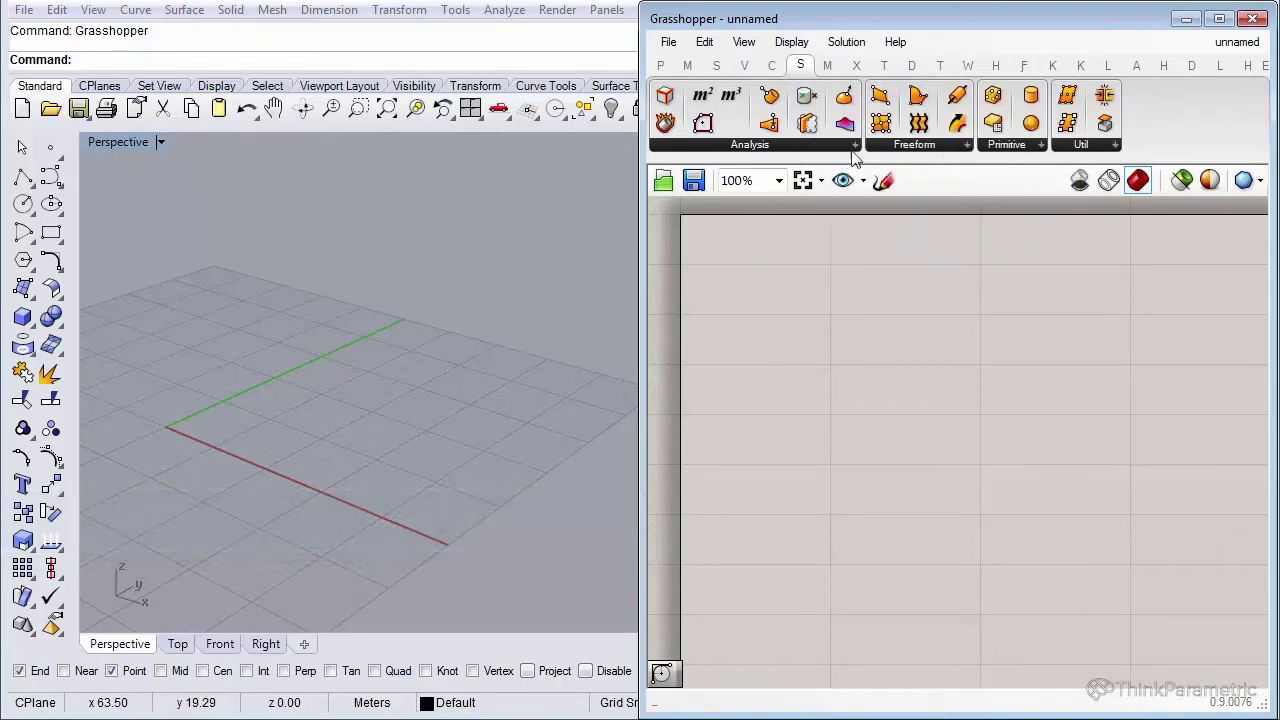
left_click(1010, 148)
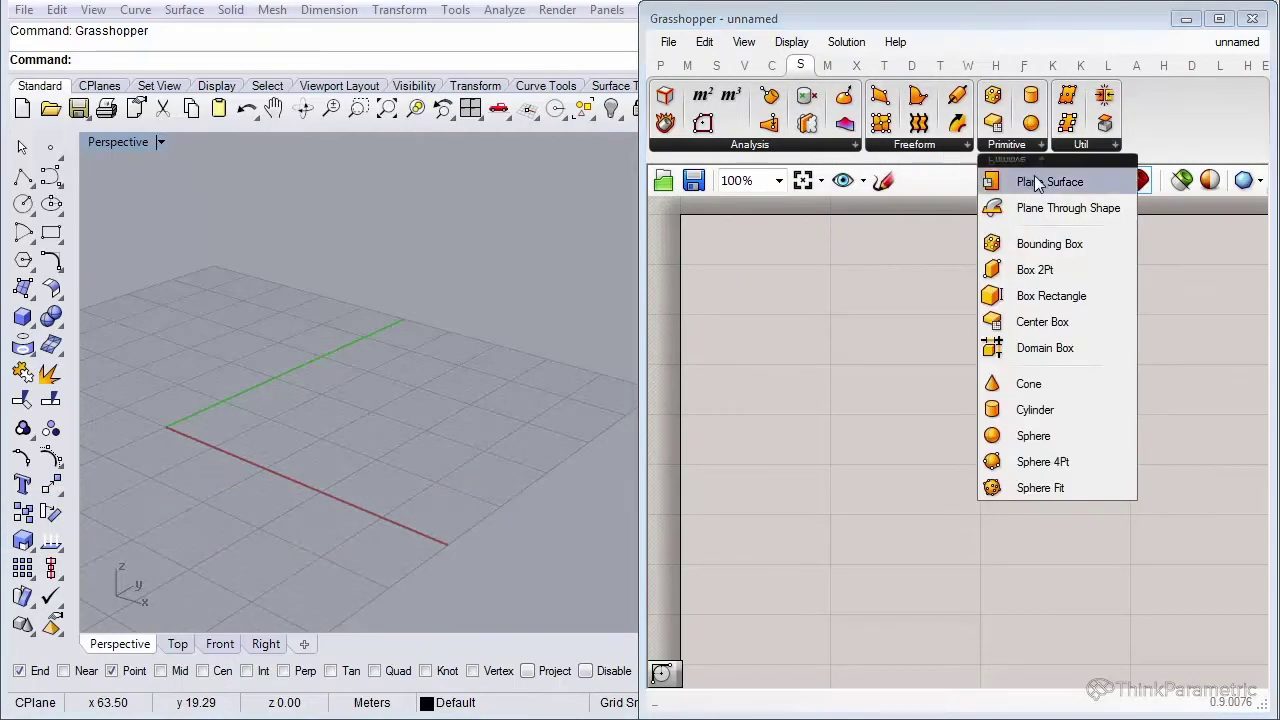
left_click(1062, 194)
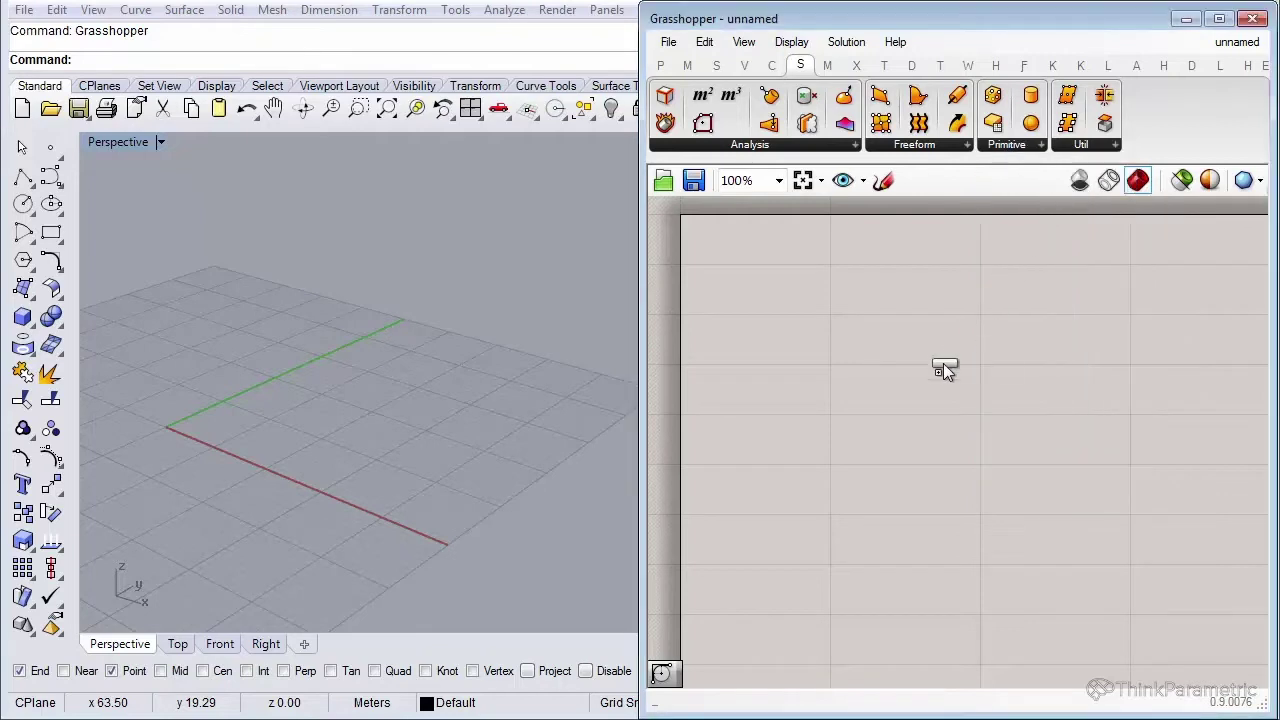
left_click(881, 314)
left_click_drag(881, 318, 972, 332)
left_click(956, 438)
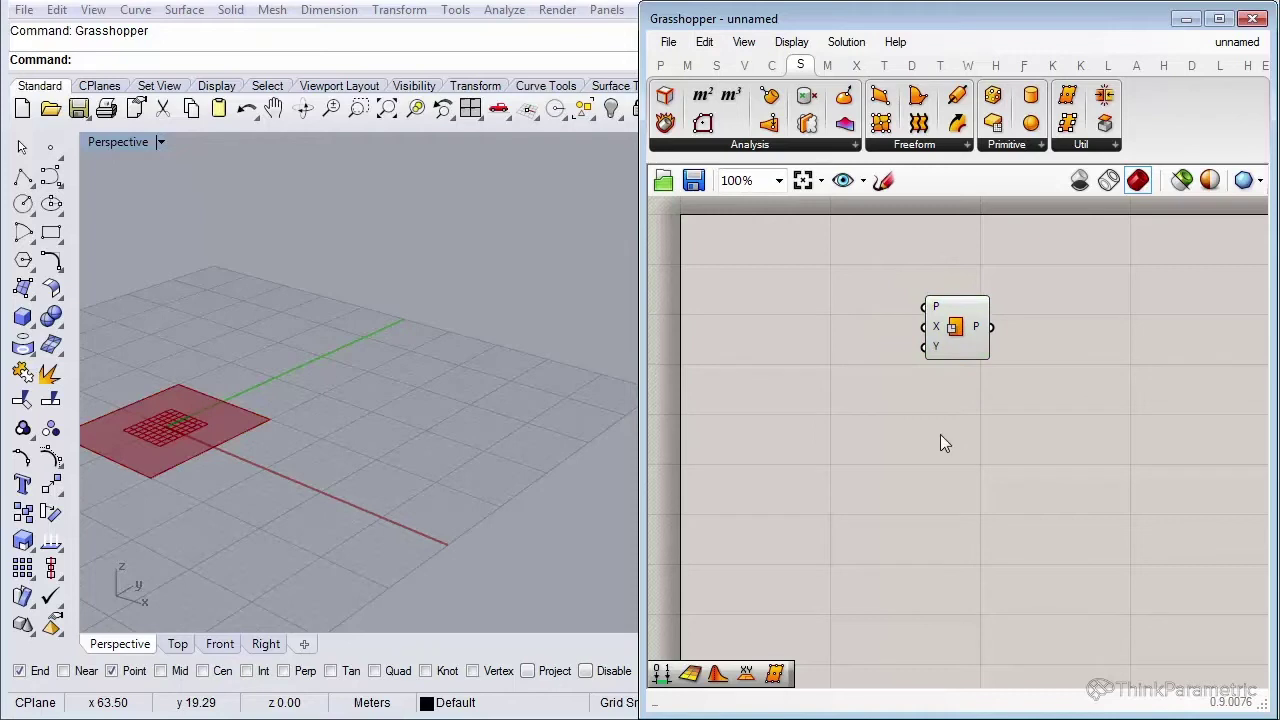
Add a Construct Domain component and position it just before the Plane Surface component.
right_click_drag(810, 425, 869, 405)
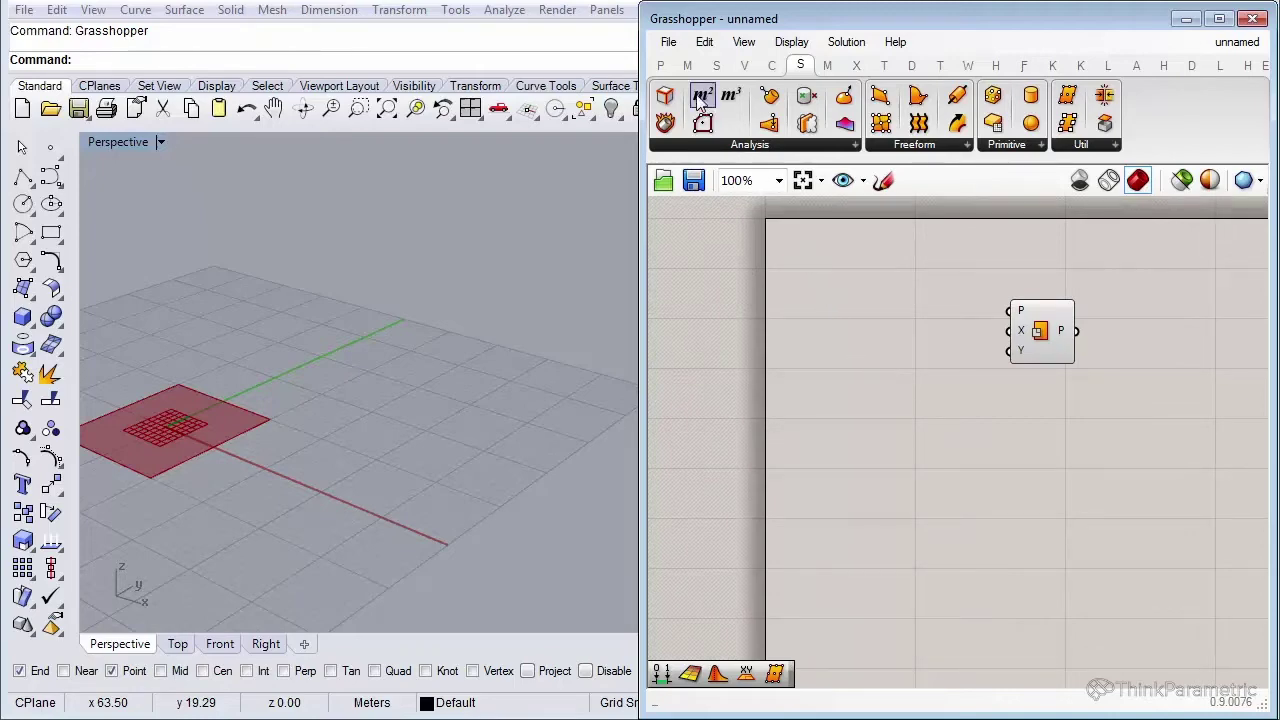
left_click(687, 64)
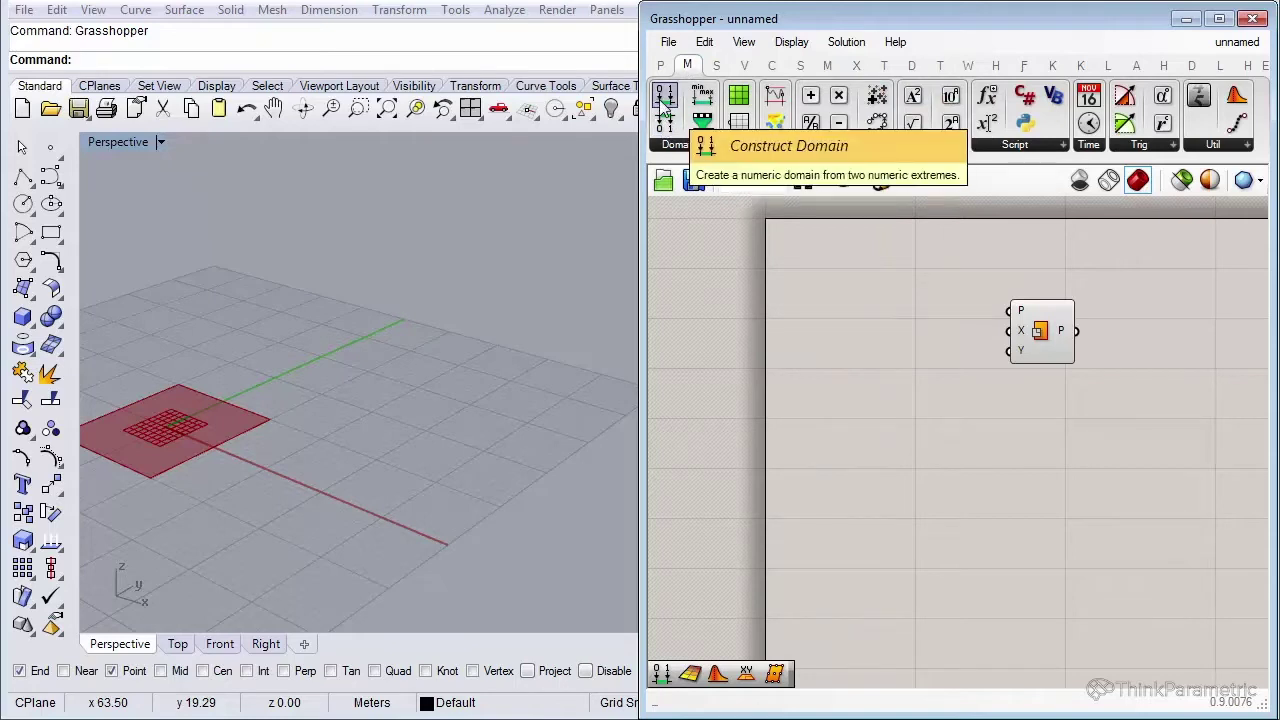
left_click_drag(662, 105, 912, 345)
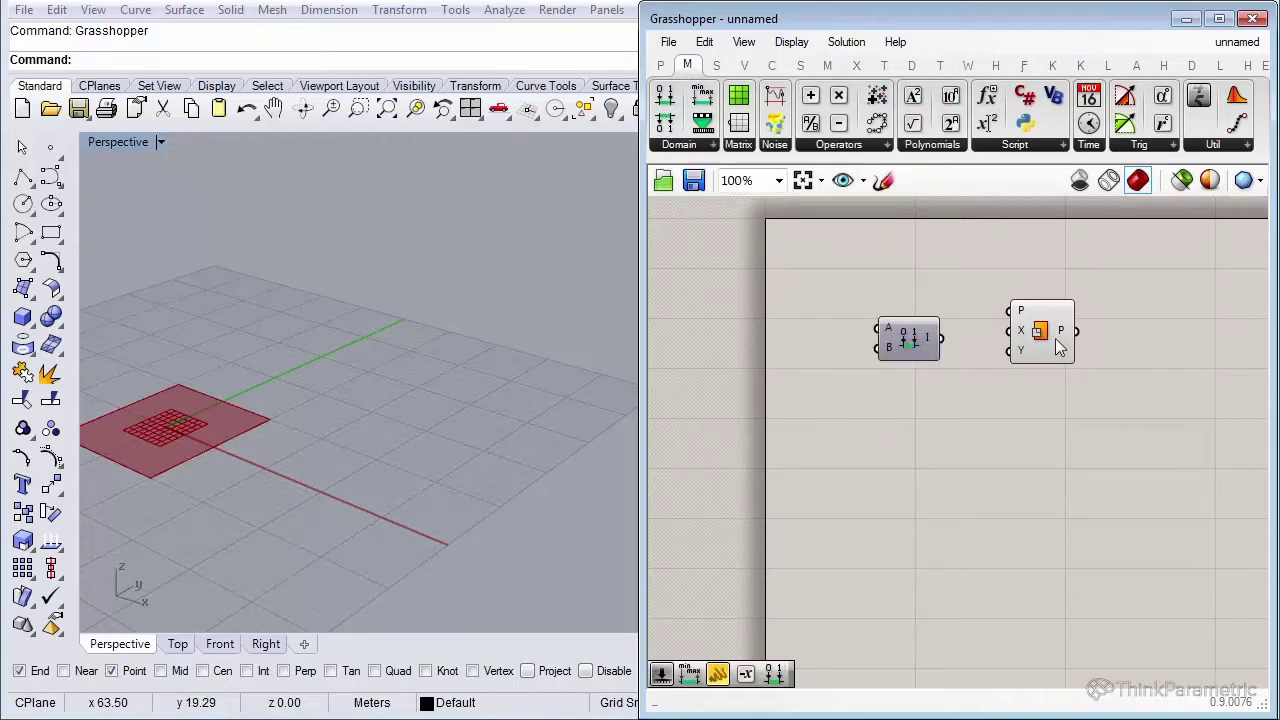
left_click_drag(1055, 338, 1065, 336)
left_click_drag(916, 344, 961, 346)
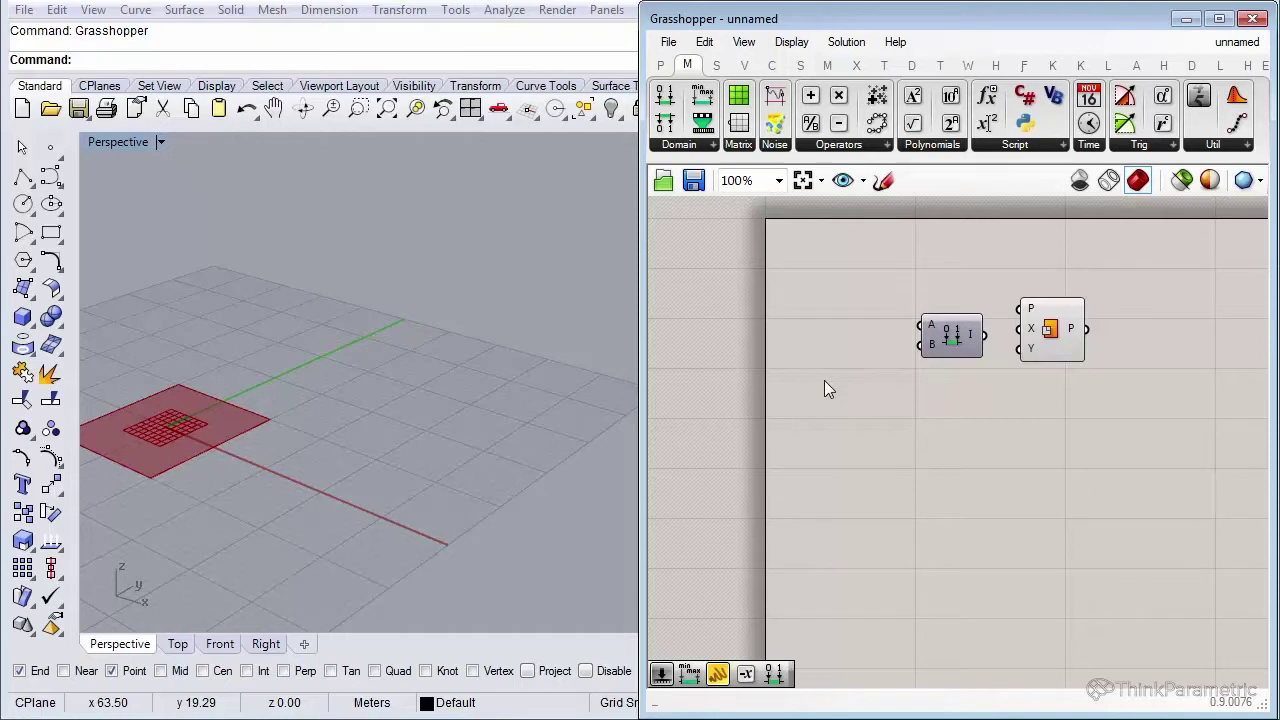
Create a number slider with value 100 and wire it to both the A and B inputs of Construct Domain.
double_click(825, 381)
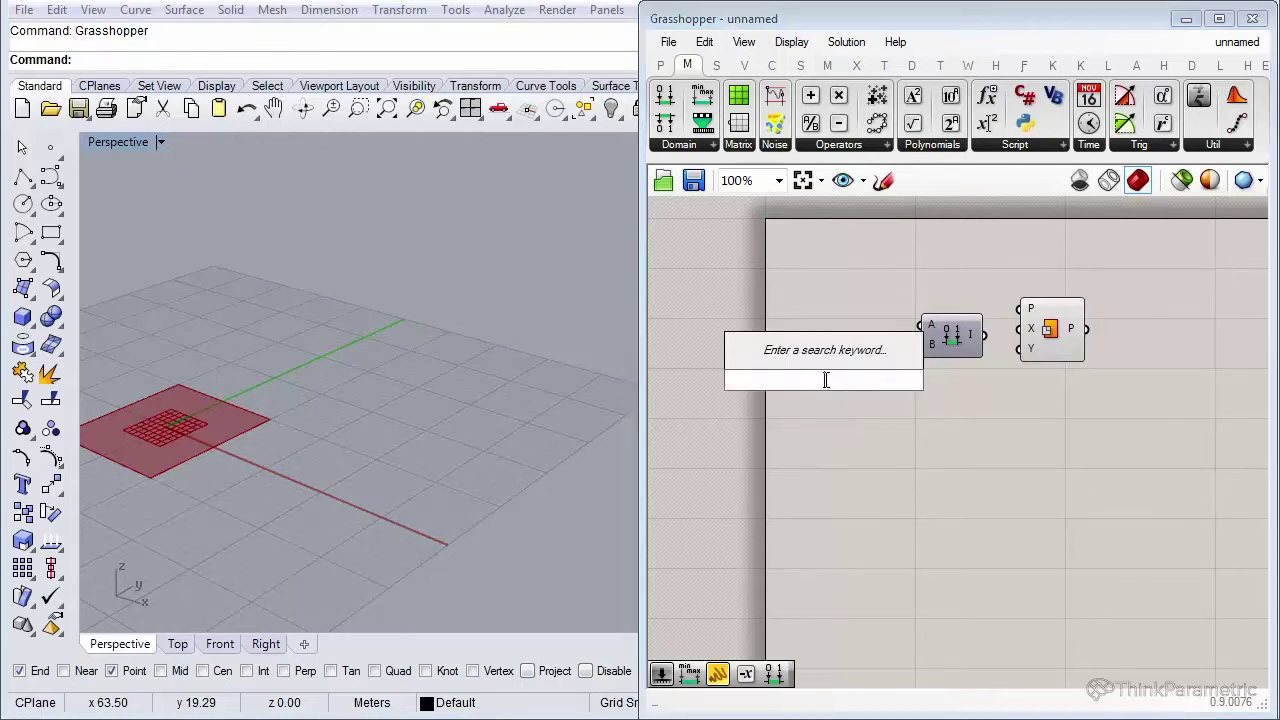
type("100")
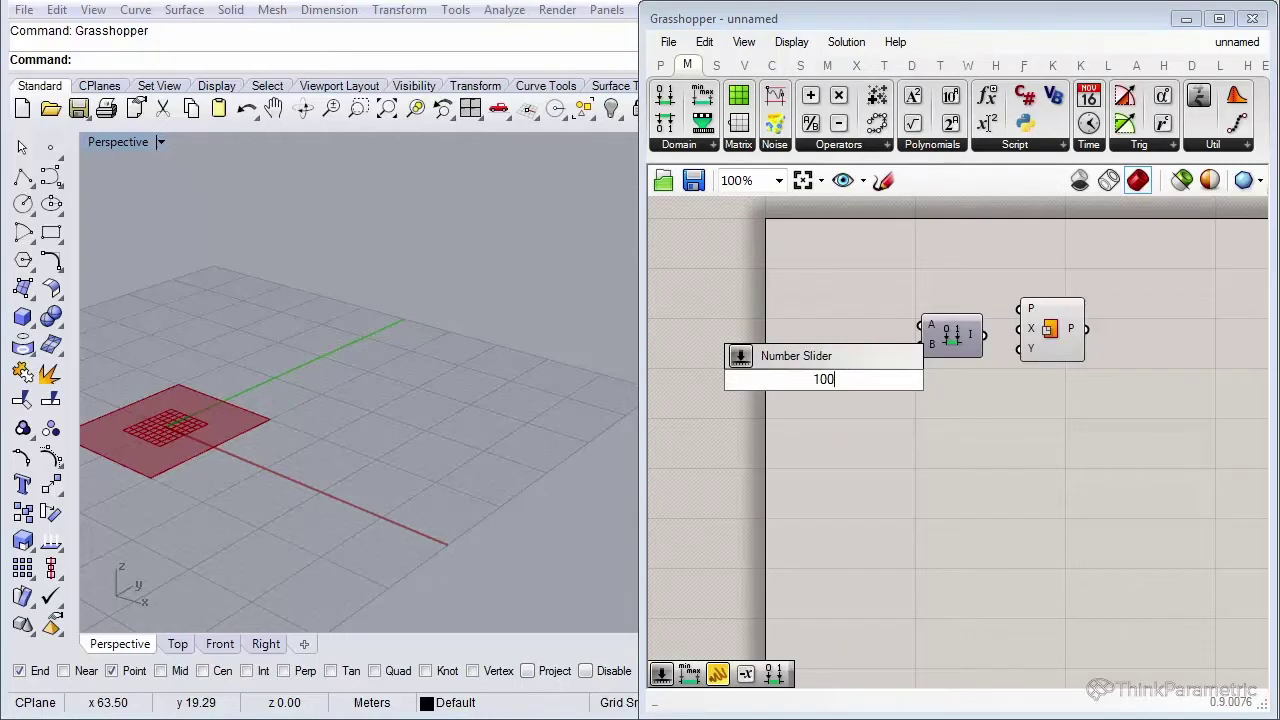
key("Return")
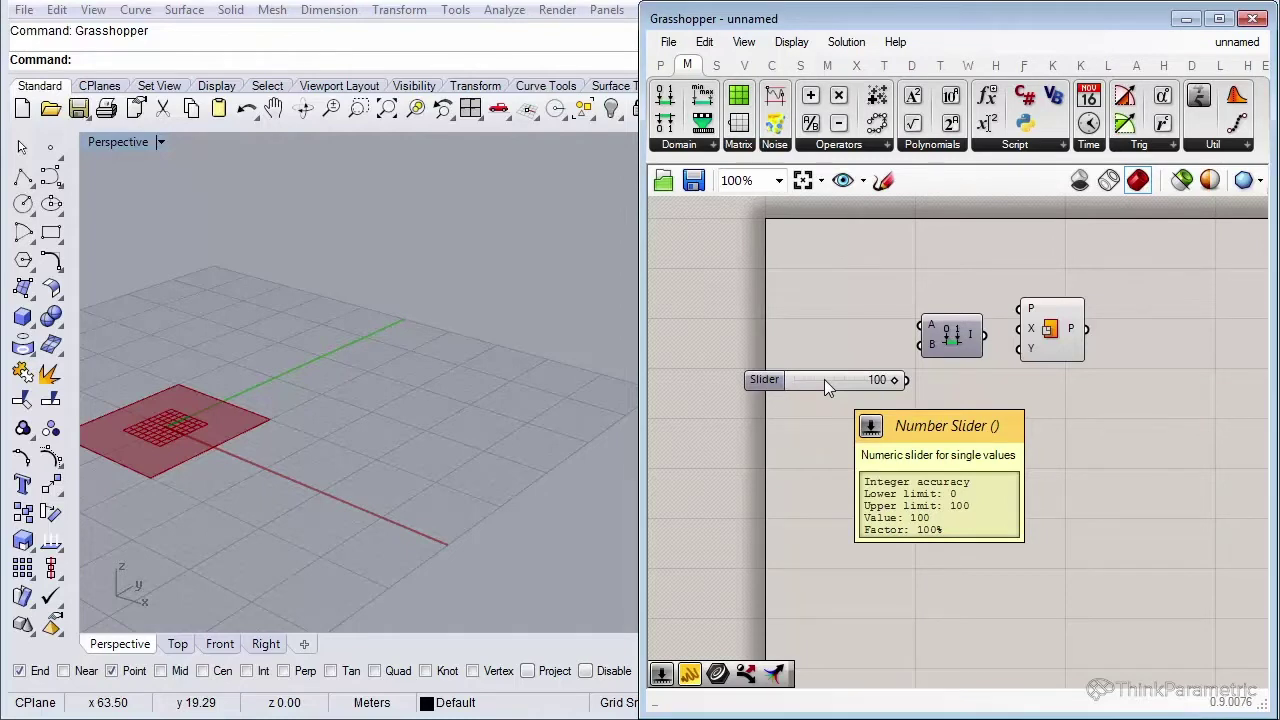
left_click_drag(824, 379, 770, 326)
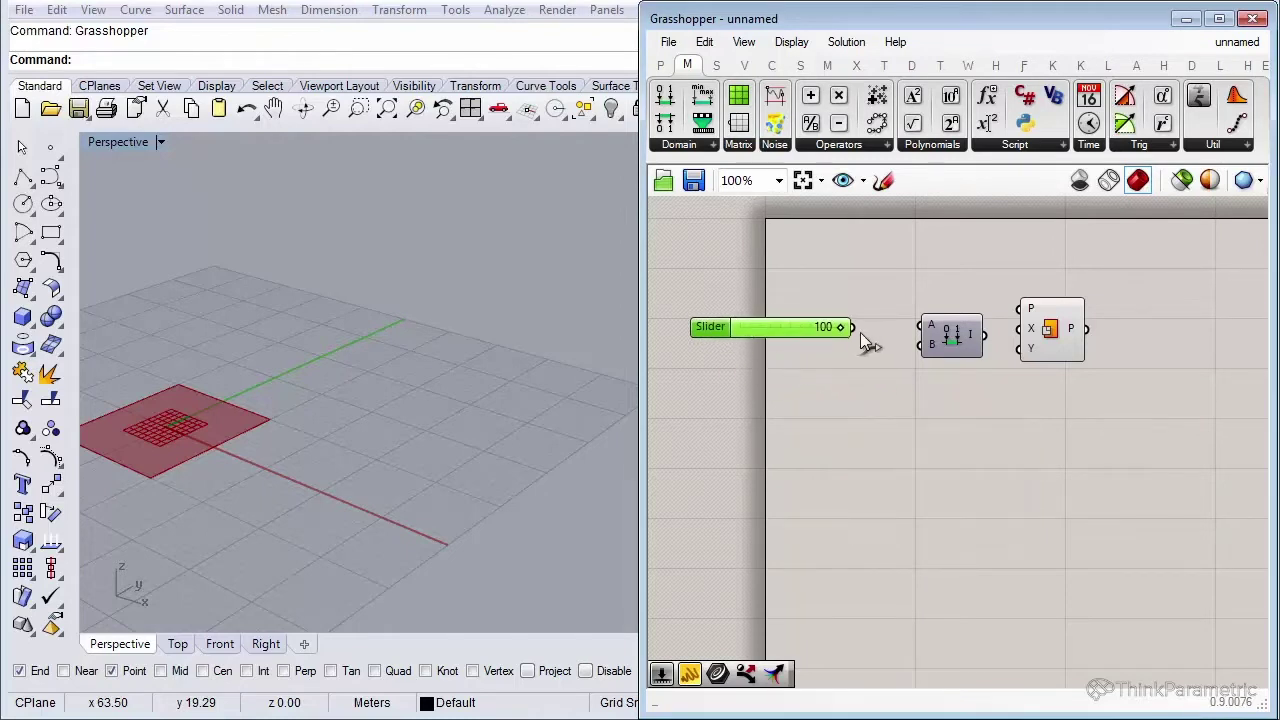
mouse_move(853, 328)
left_mouse_down()
mouse_move(920, 326)
mouse_move(846, 336)
left_mouse_up()
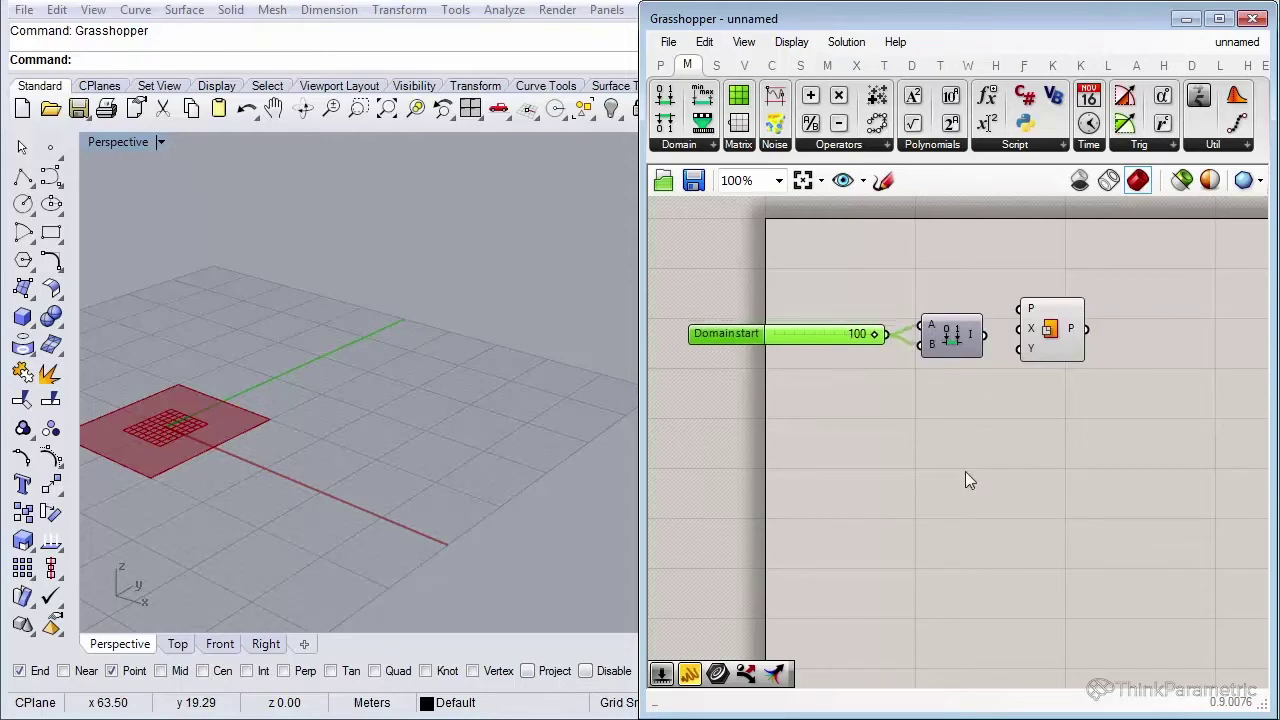
left_click(983, 490)
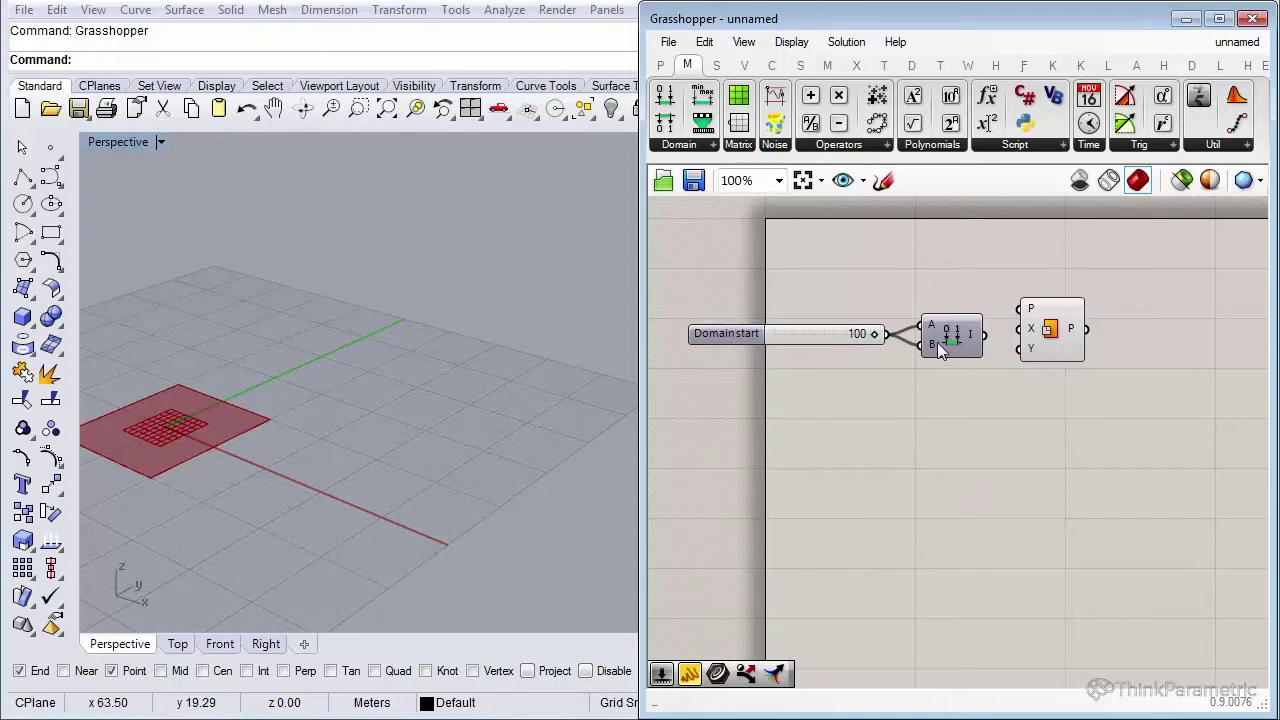
Give Construct Domain's A input the expression -0.5*x.
mouse_move(931, 331)
right_click(931, 331)
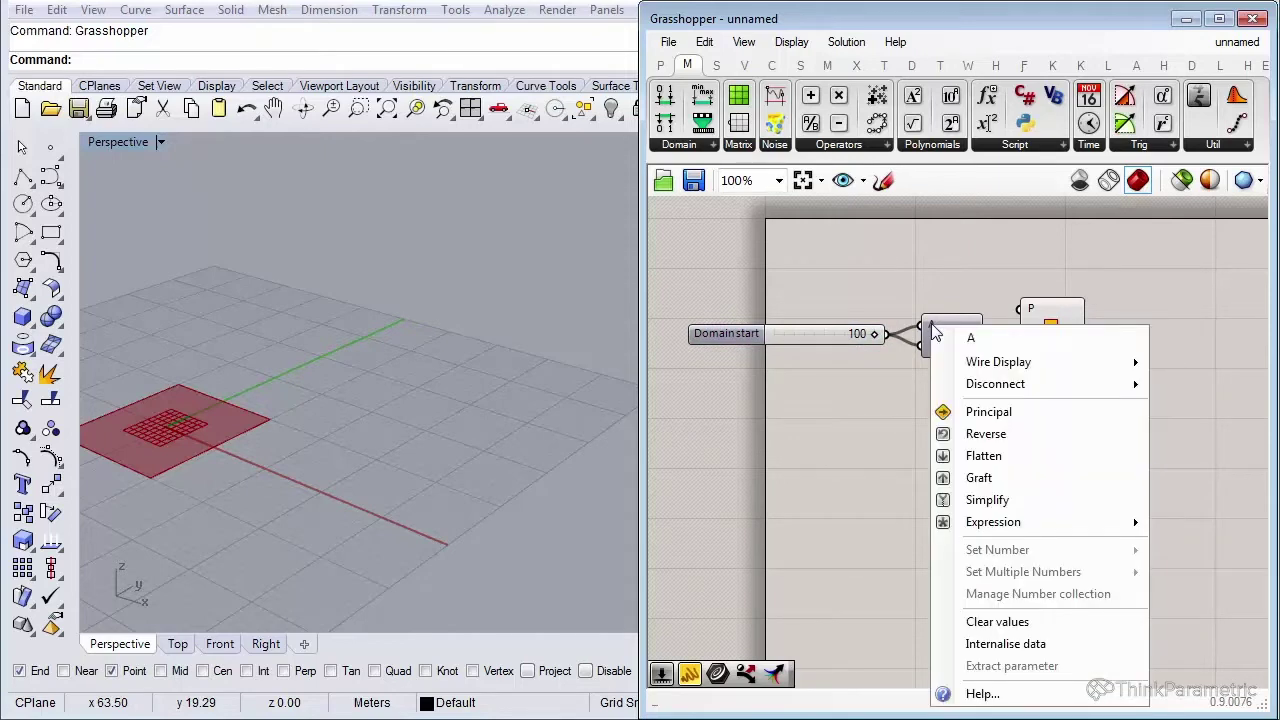
mouse_move(973, 522)
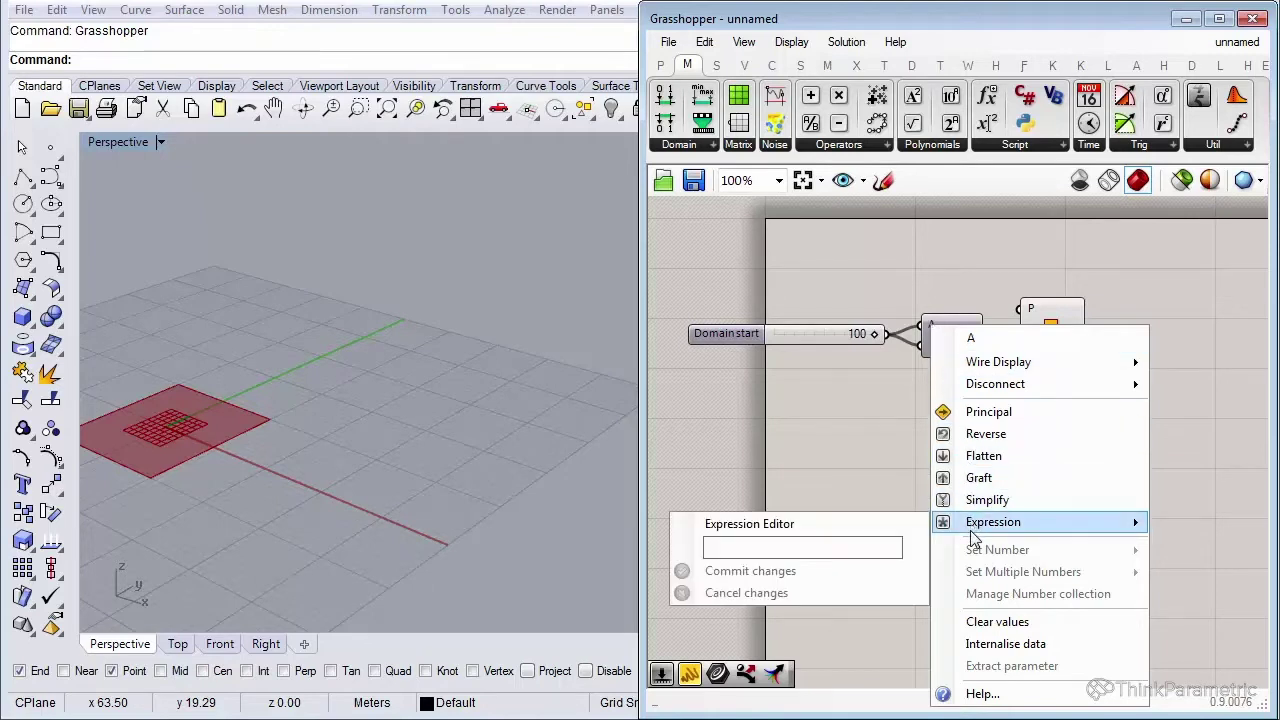
left_click(858, 546)
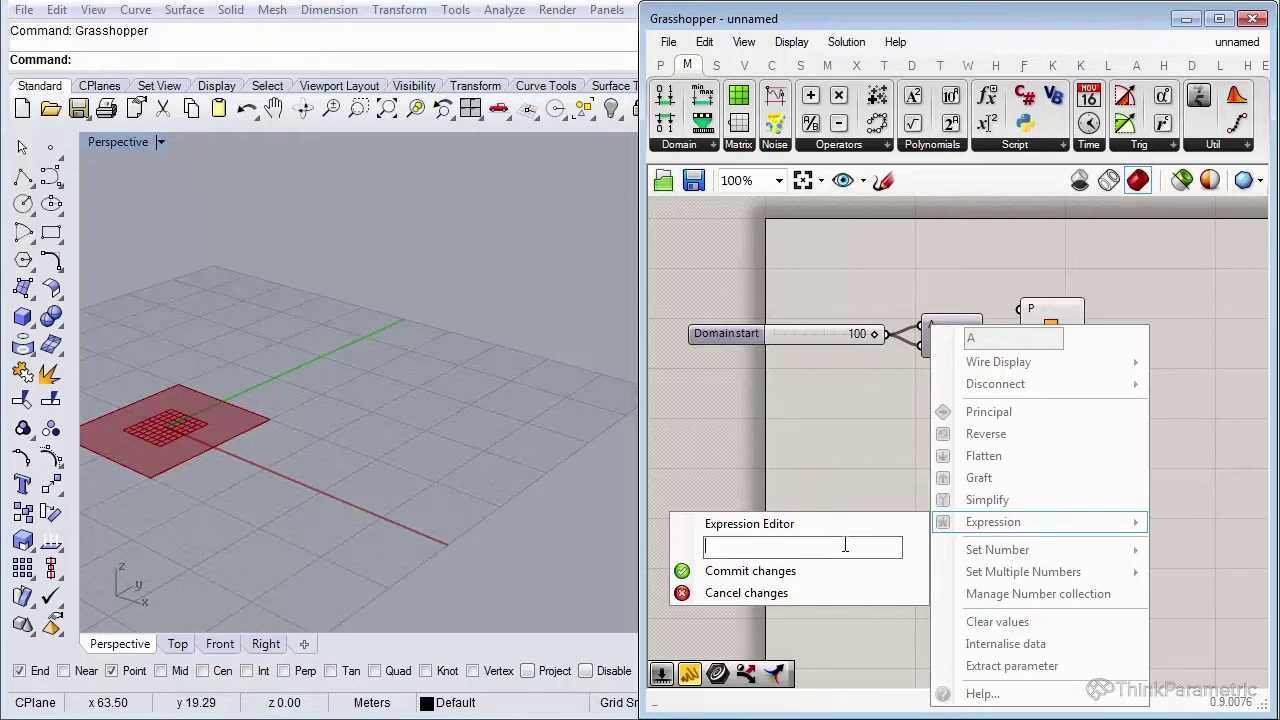
type("-0.5*x")
left_click(772, 571)
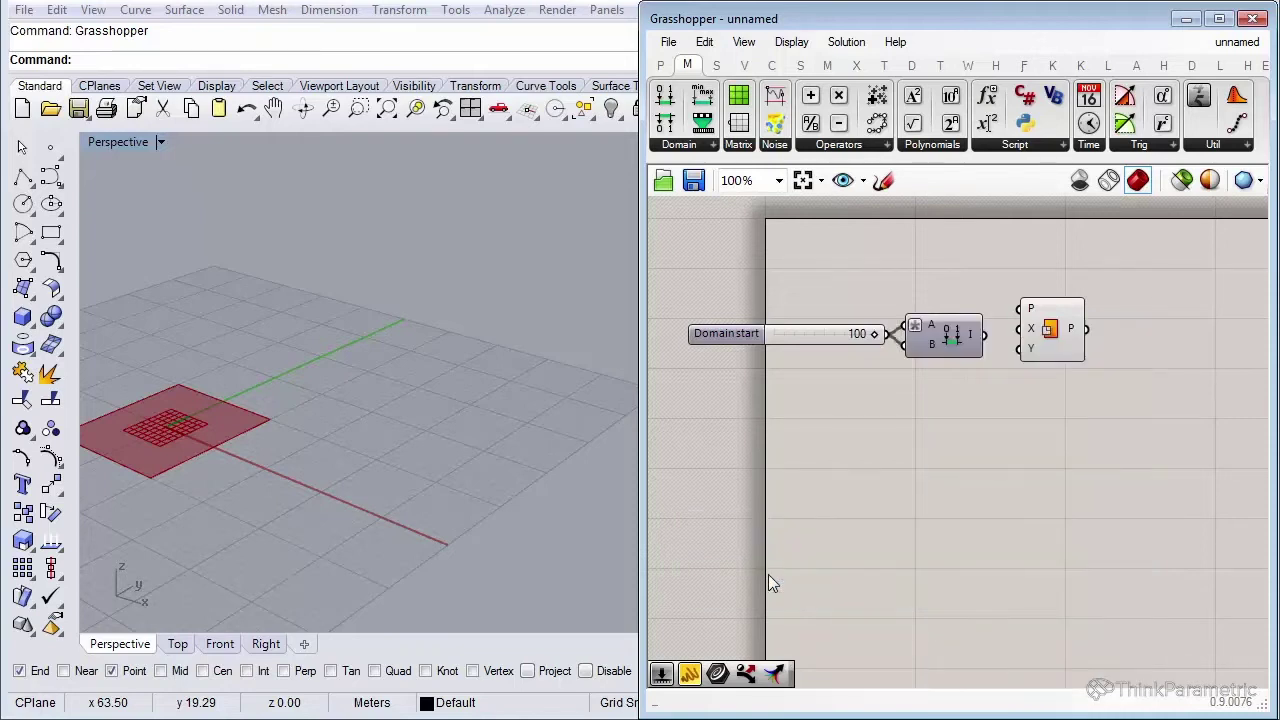
Give Construct Domain's B input the expression 0.5*x.
right_click(925, 345)
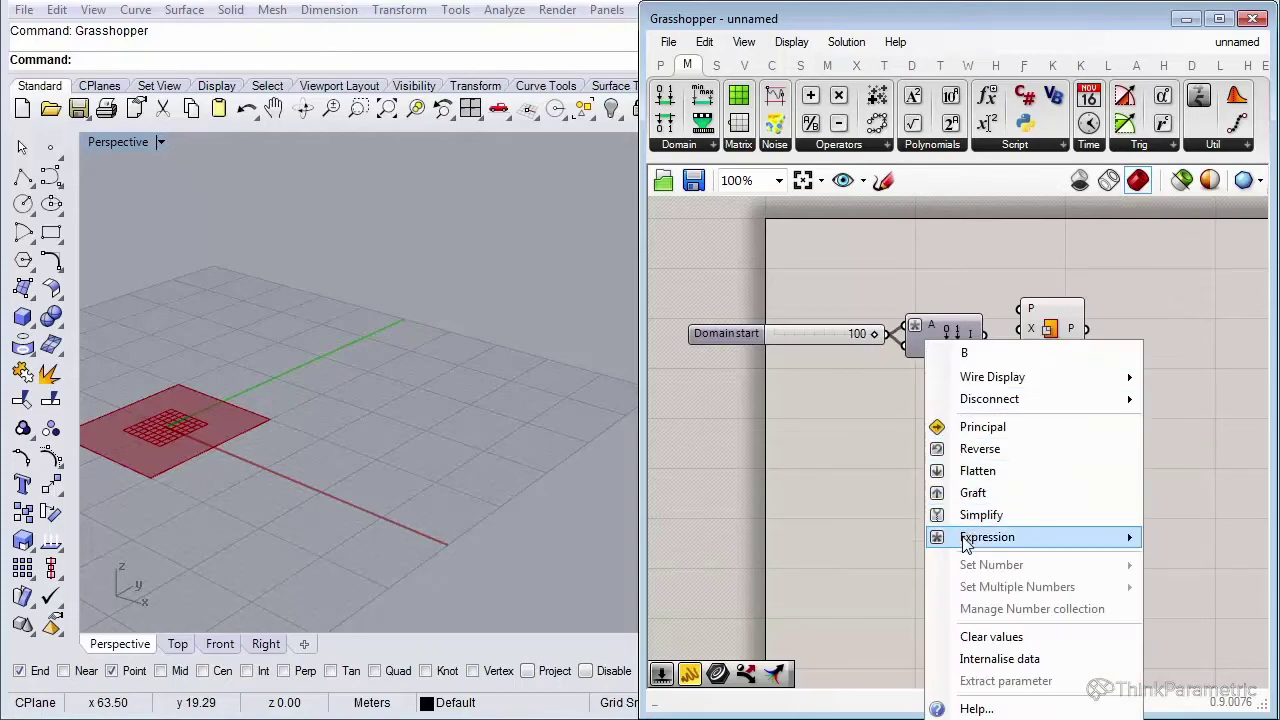
mouse_move(964, 540)
left_click(856, 561)
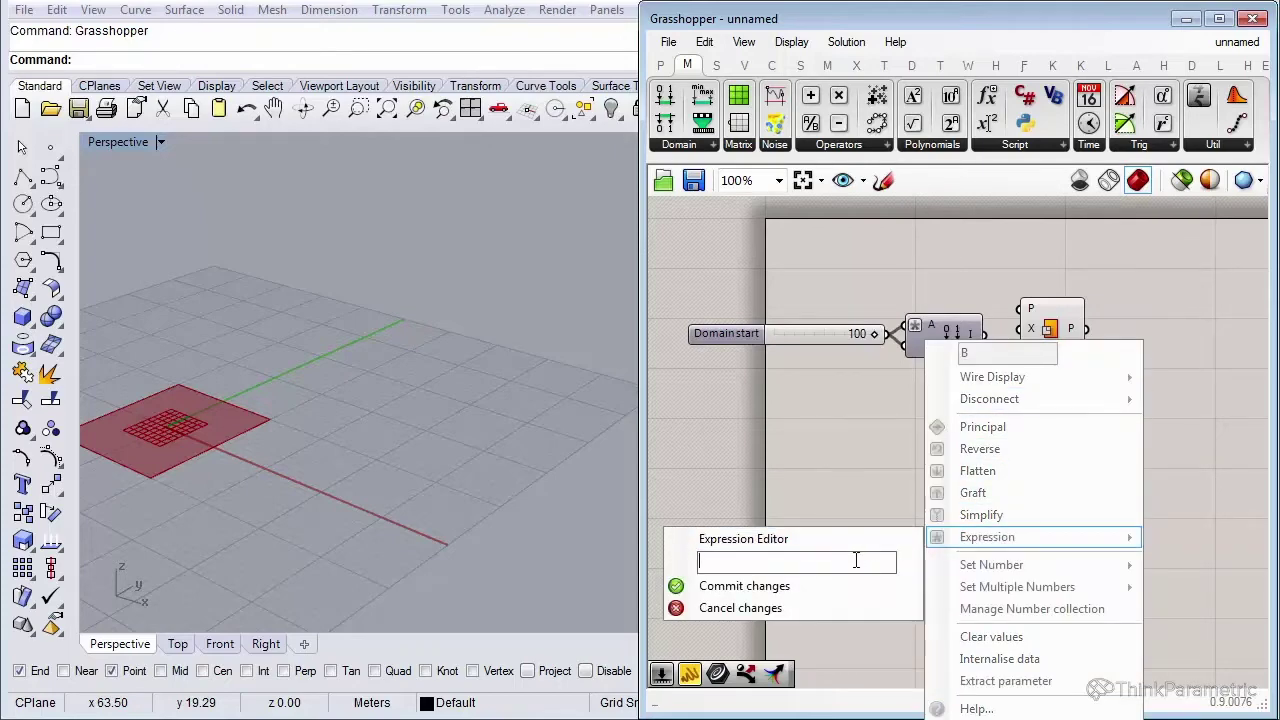
type("0.5*x")
left_click(740, 586)
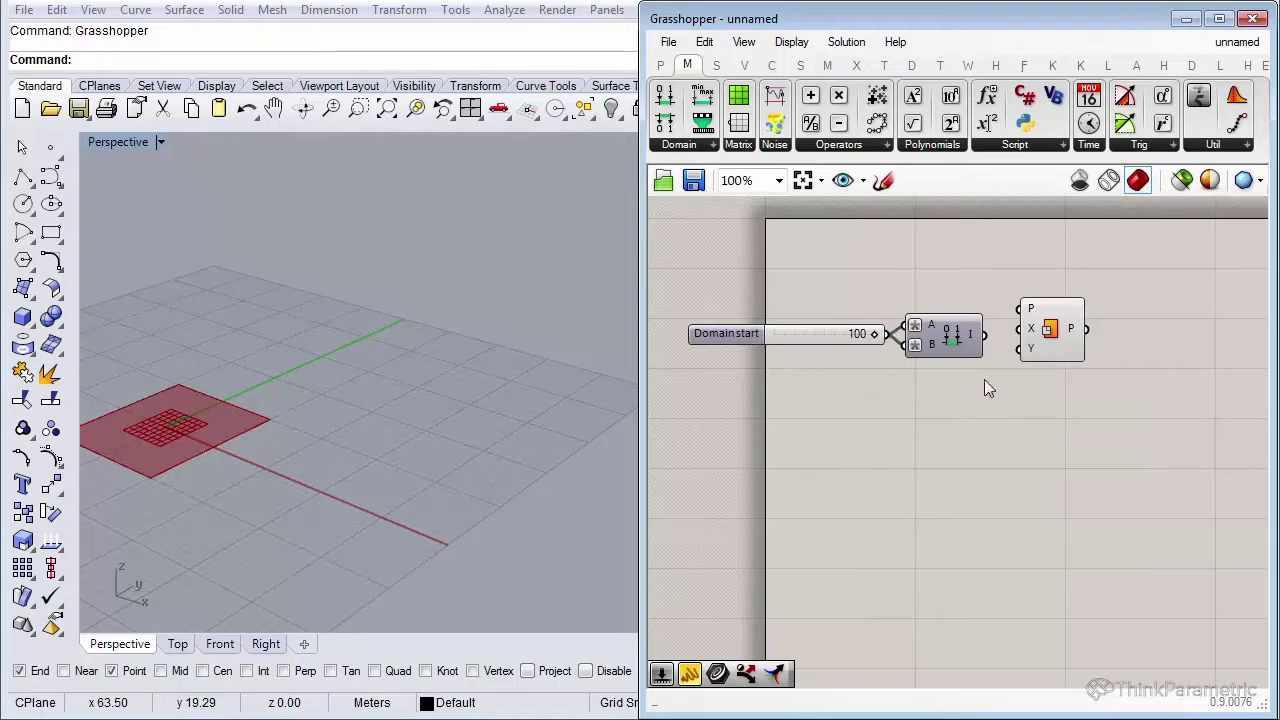
Wire the constructed domain to both the X and Y inputs of Plane Surface and frame the whole surface in Rhino.
mouse_move(973, 334)
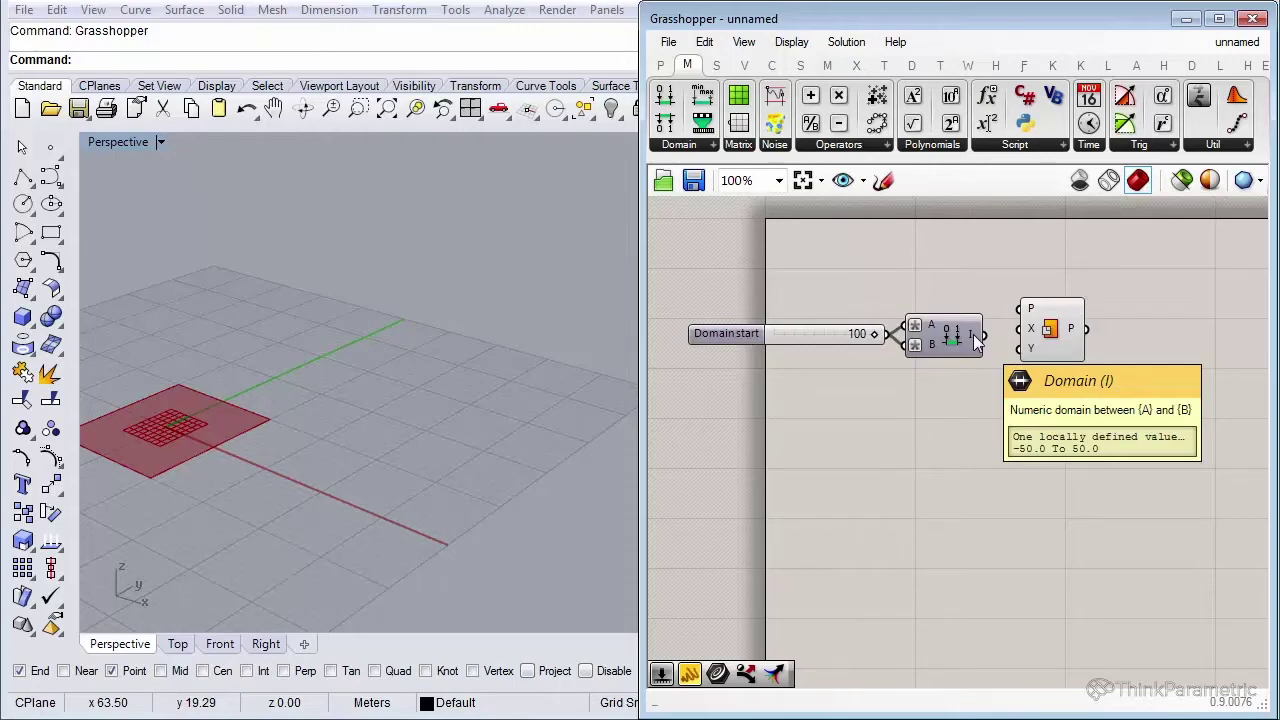
left_click_drag(990, 345, 1031, 349)
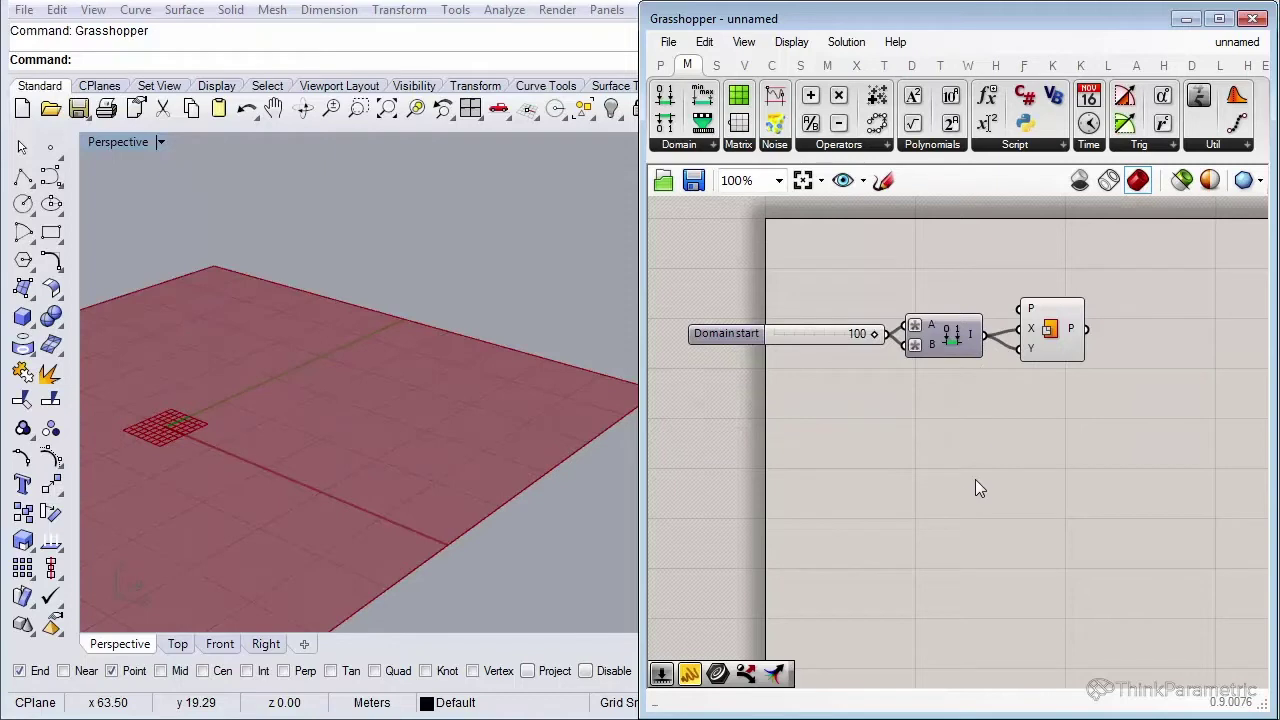
left_click(231, 451)
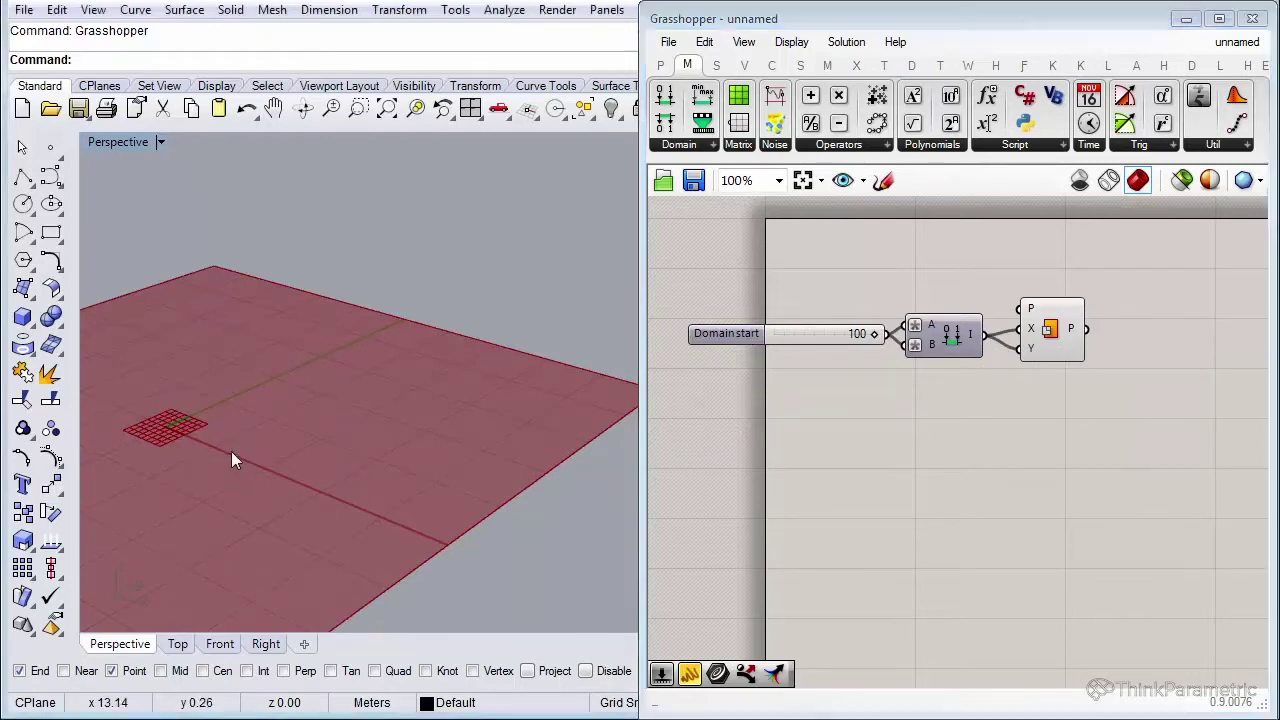
scroll(336, 415, "down", 4)
mouse_move(336, 415)
right_mouse_down()
mouse_move(314, 420)
mouse_move(317, 437)
mouse_move(305, 408)
mouse_move(297, 421)
mouse_move(330, 416)
right_mouse_up()
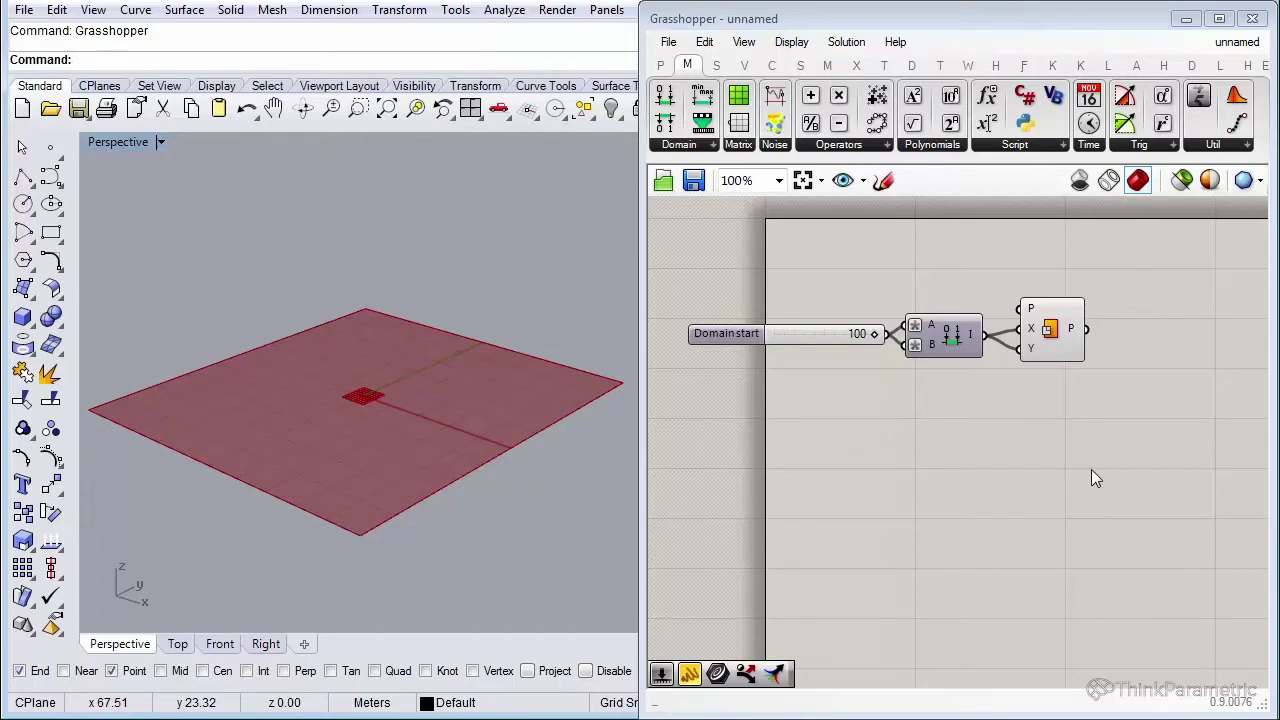
Add a Divide Surface component and wire the Plane Surface output to its S input.
right_click_drag(1094, 470, 972, 425)
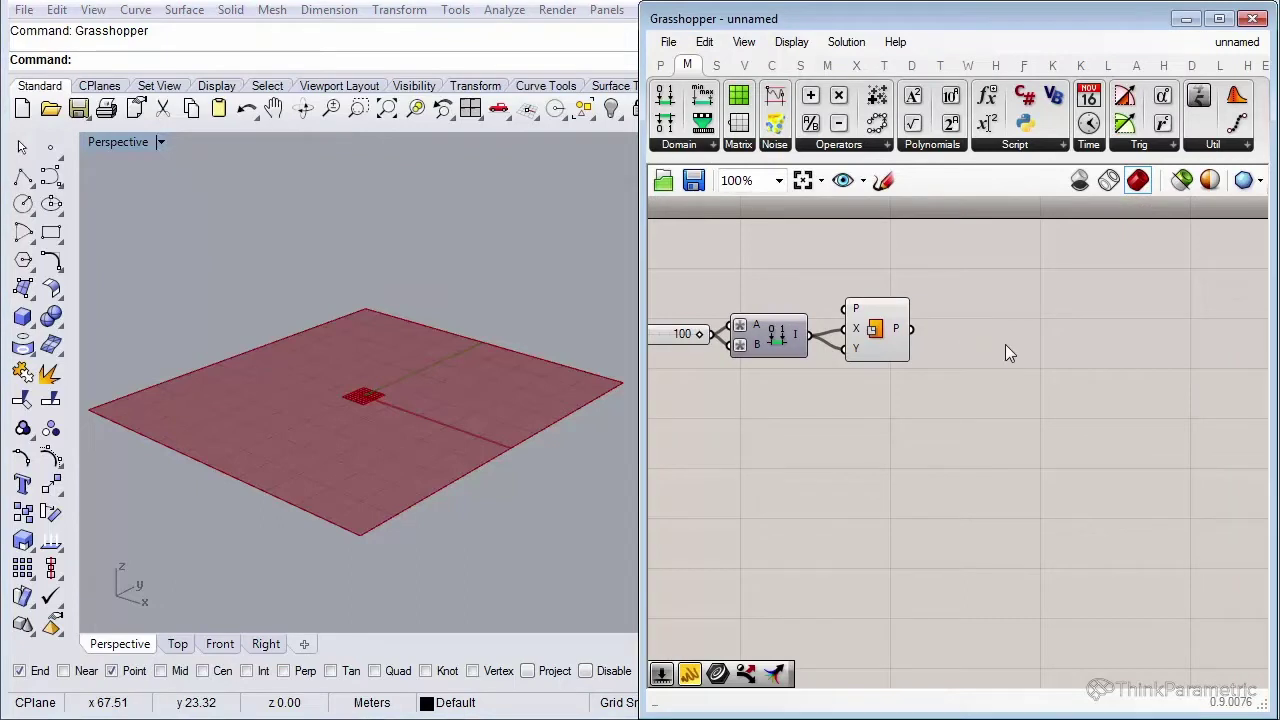
left_click(799, 67)
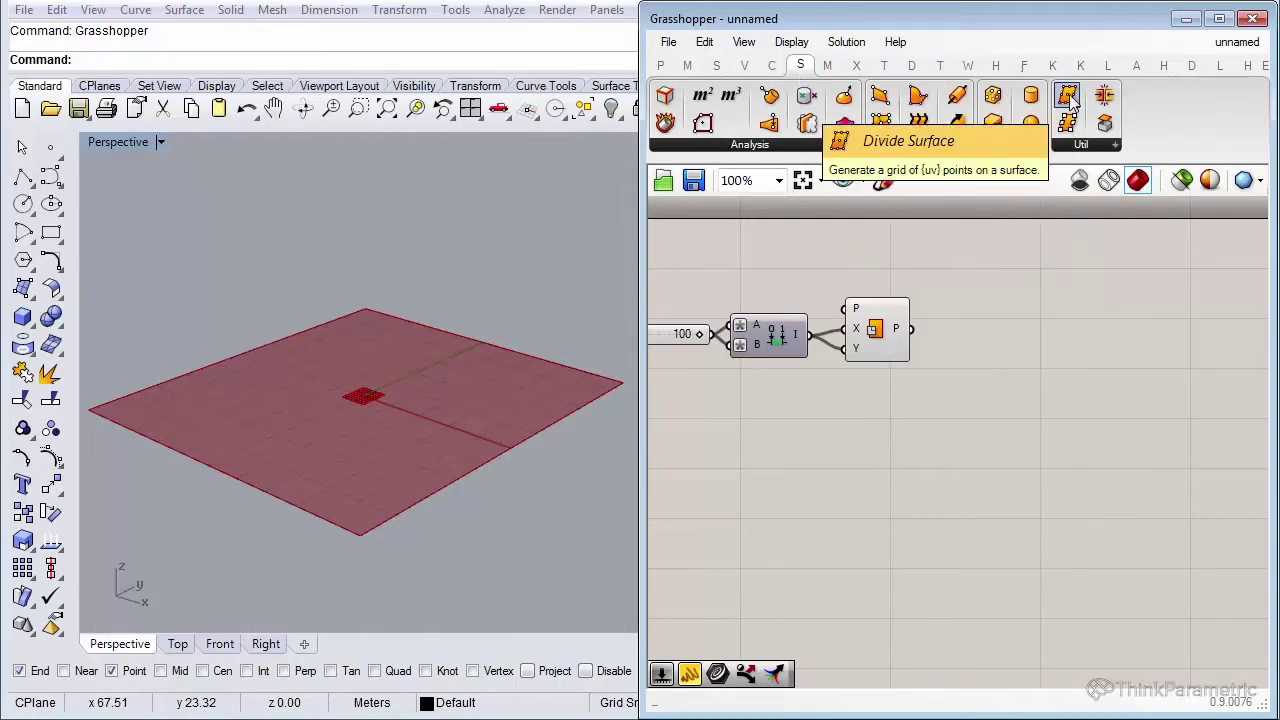
left_click_drag(1068, 97, 1046, 351)
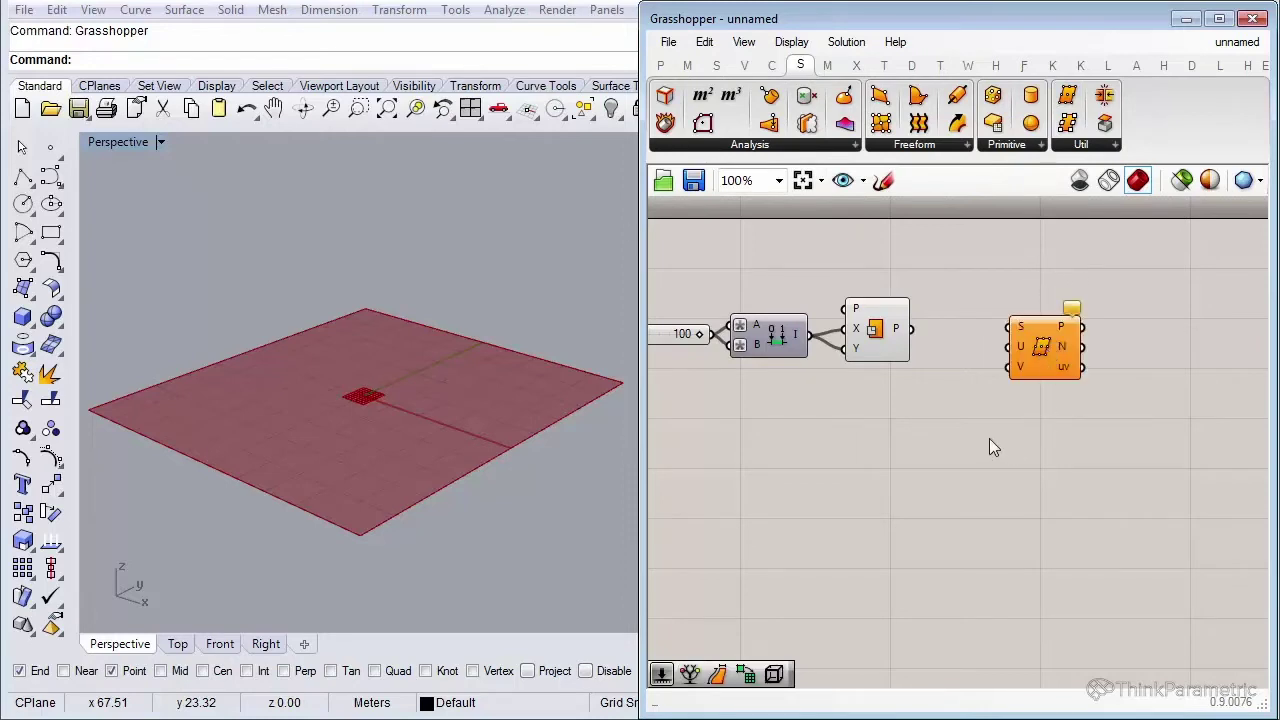
left_click_drag(910, 329, 1010, 327)
left_click_drag(1055, 367, 1089, 369)
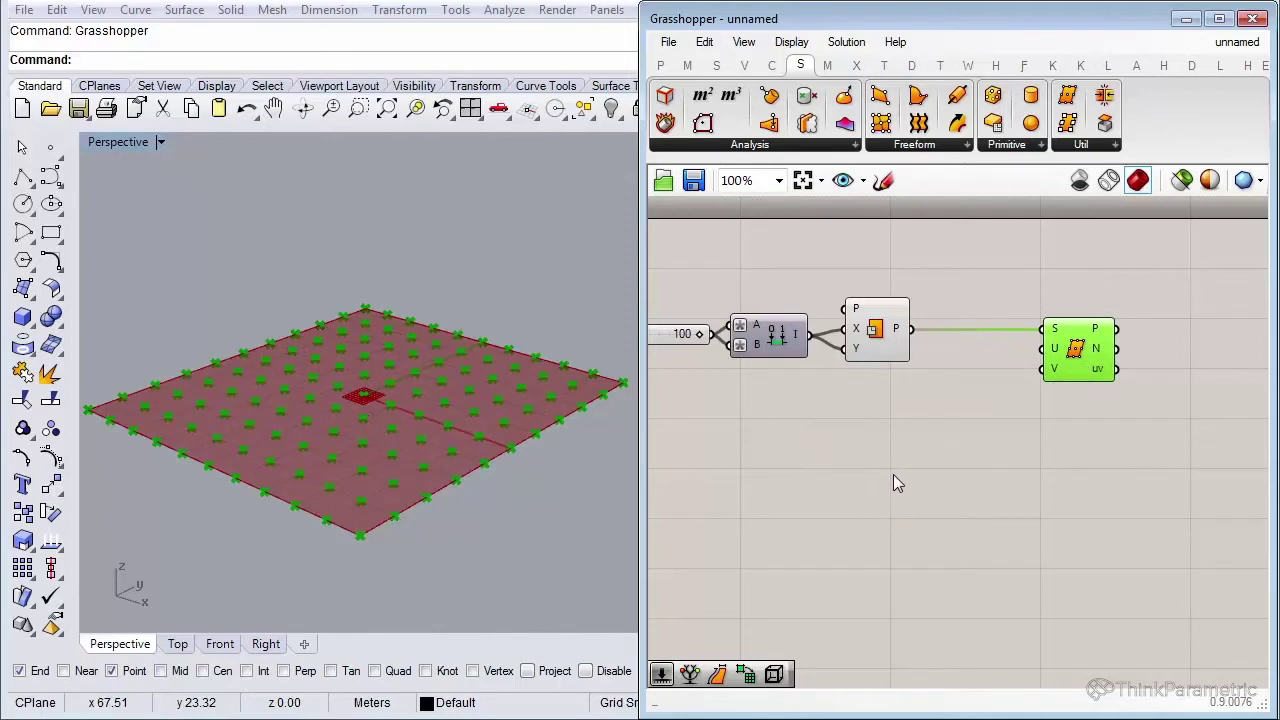
Create a number slider with value 15 and wire it to both the U and V inputs of Divide Surface.
double_click(893, 467)
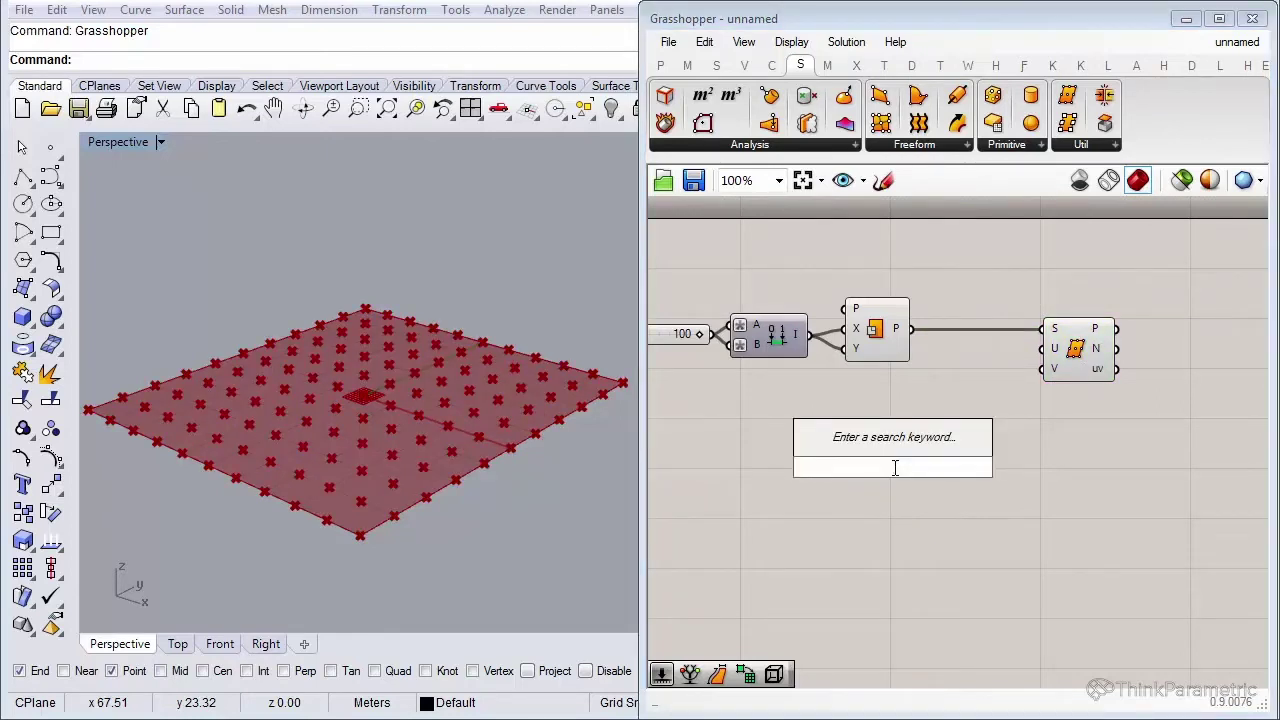
type("15")
key("Return")
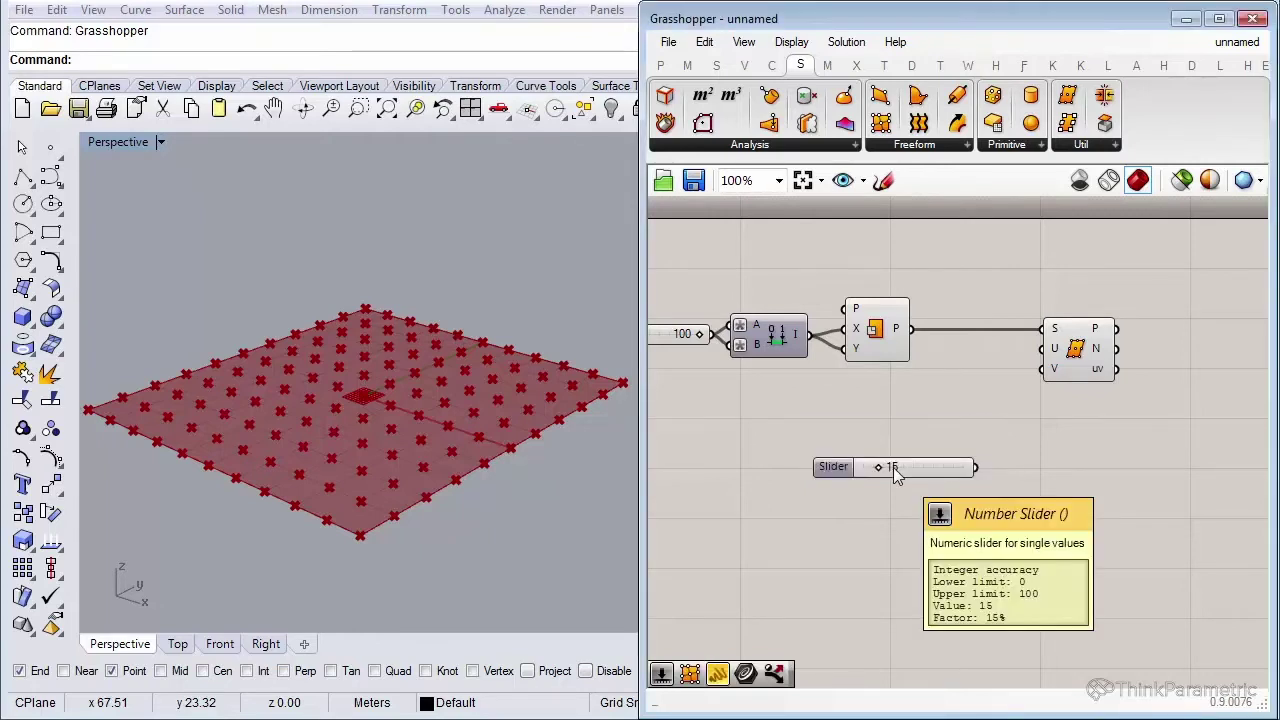
left_click_drag(895, 466, 885, 387)
mouse_move(1043, 349)
left_mouse_down()
mouse_move(958, 392)
mouse_move(971, 406)
mouse_move(1043, 369)
left_mouse_up()
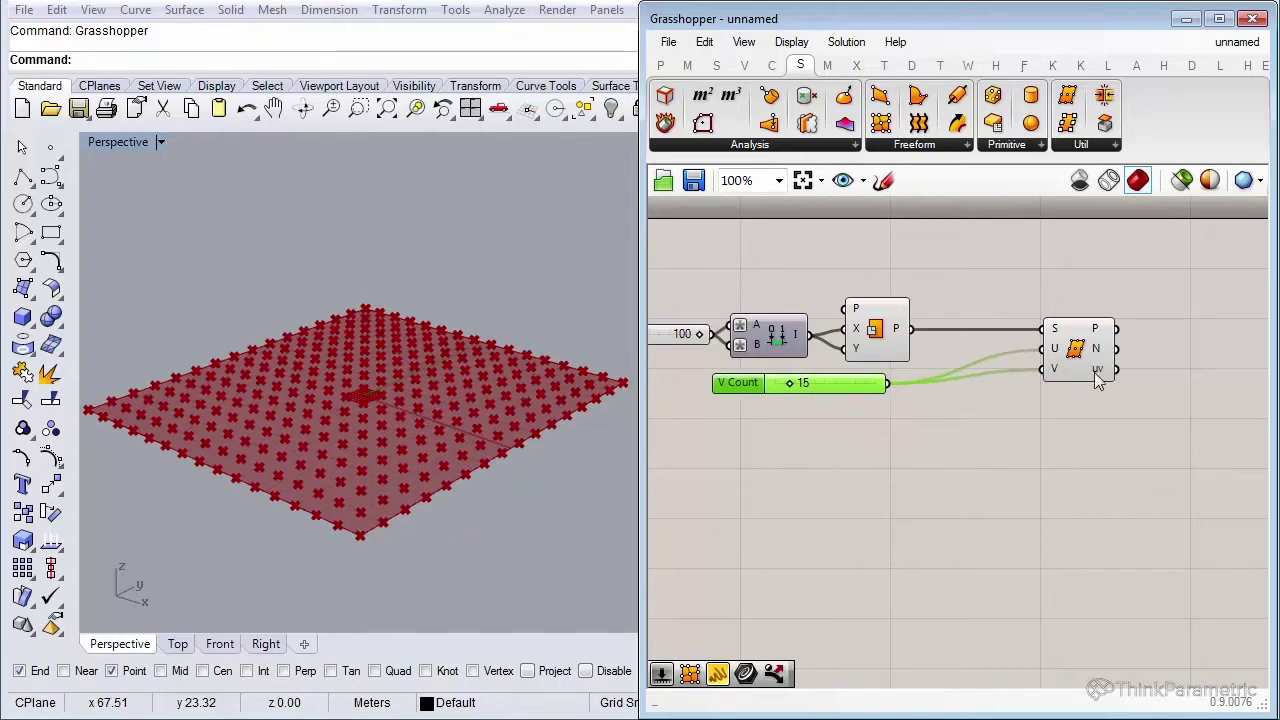
Move Divide Surface closer to Plane Surface, shift the V Count slider slightly down, and inspect the division points output.
left_click_drag(1097, 378, 1009, 392)
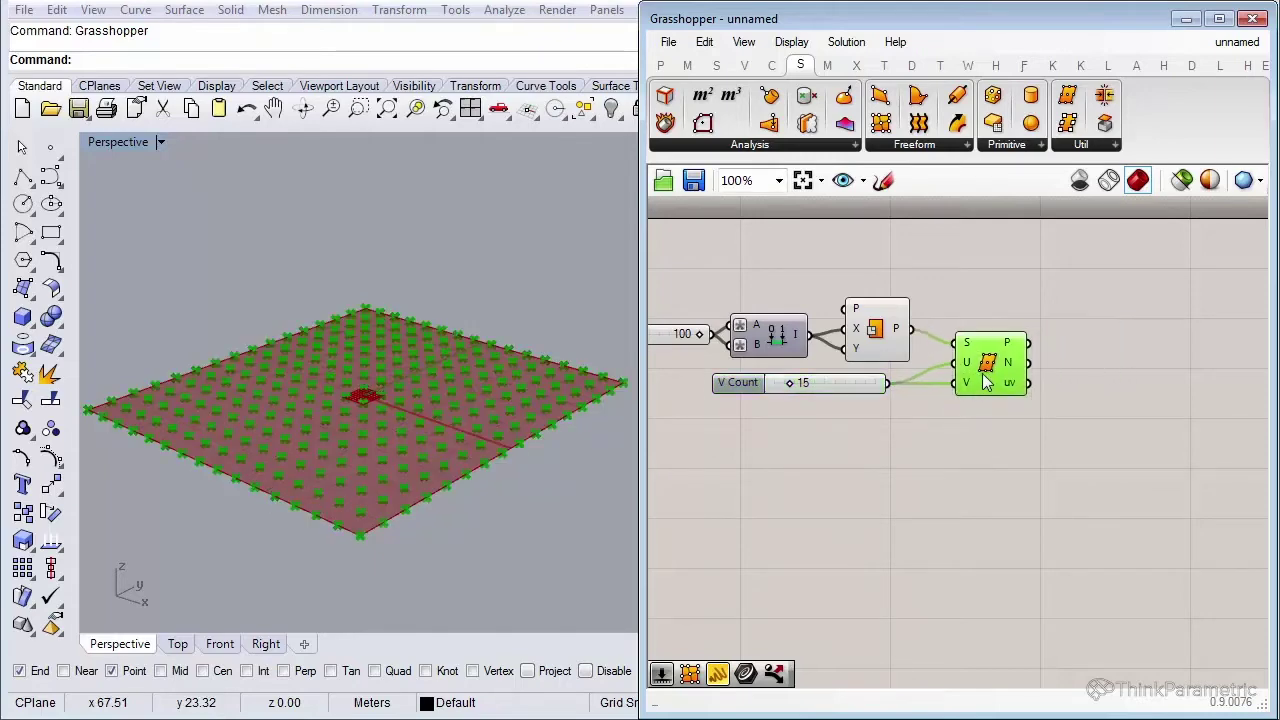
left_click_drag(847, 386, 847, 393)
left_click_drag(962, 385, 955, 379)
mouse_move(1005, 345)
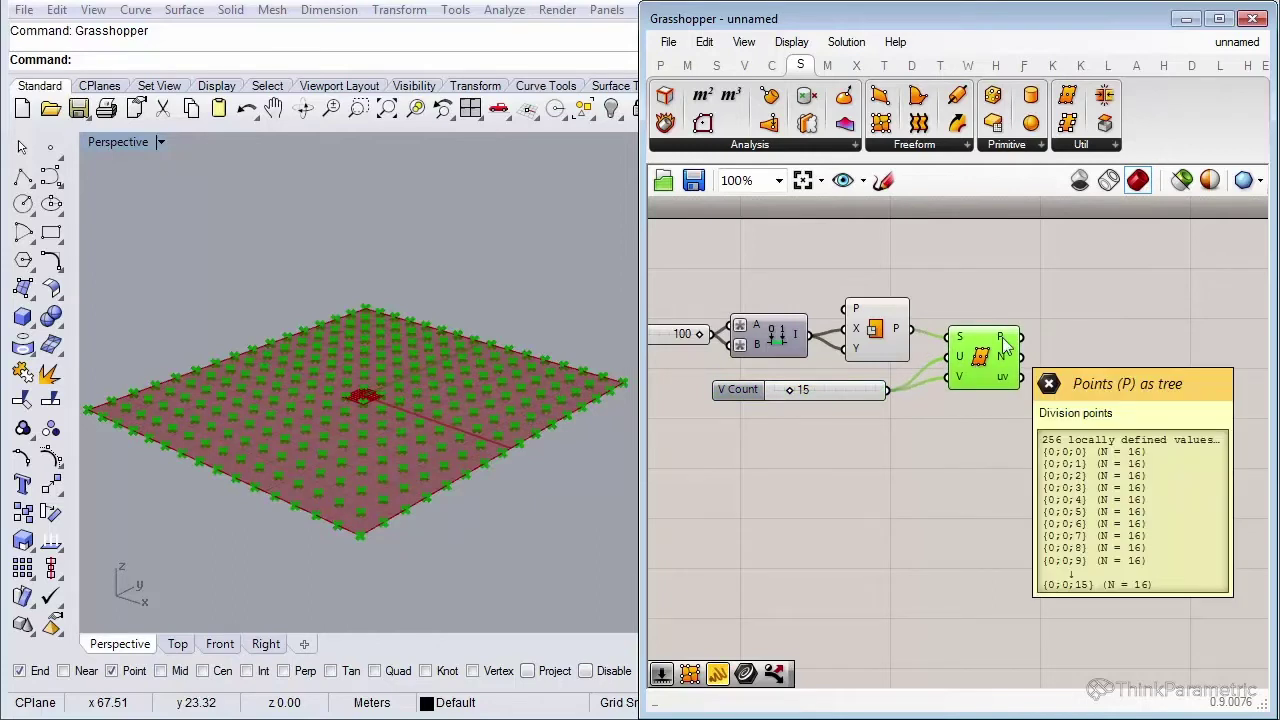
left_click(1013, 437)
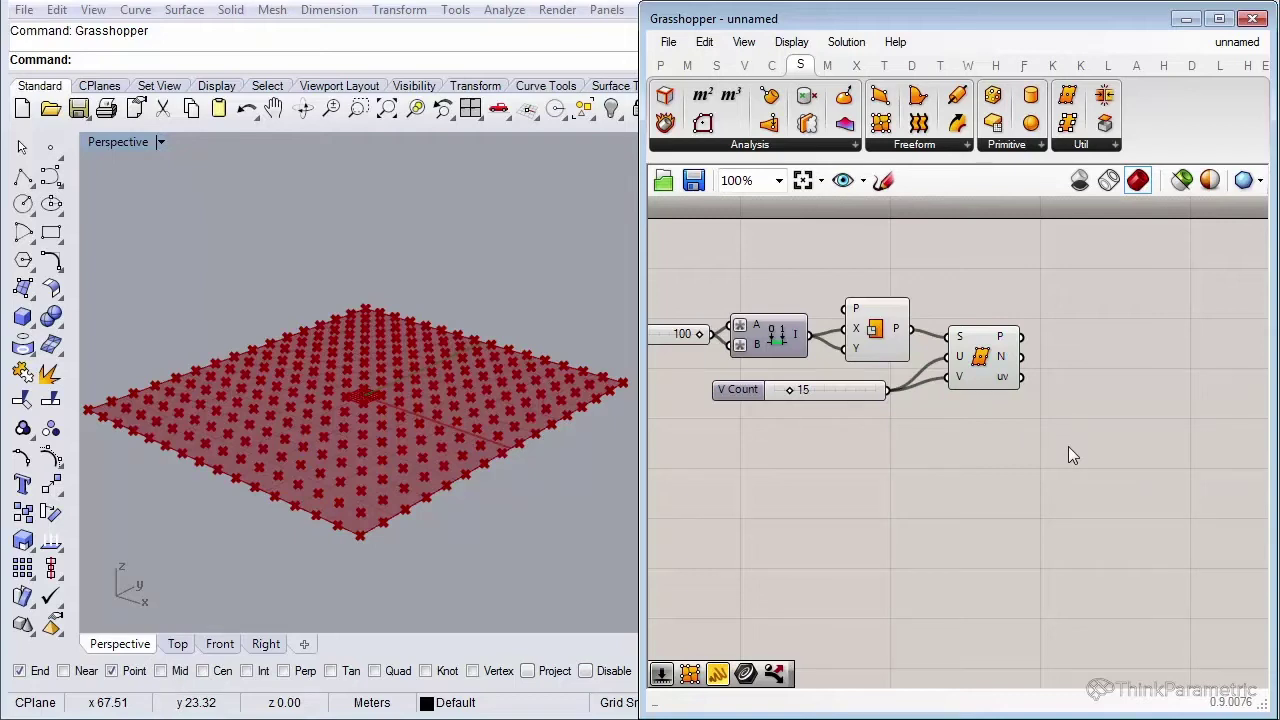
Add a Random component and place it below and to the right of Divide Surface.
right_click_drag(1068, 447, 948, 447)
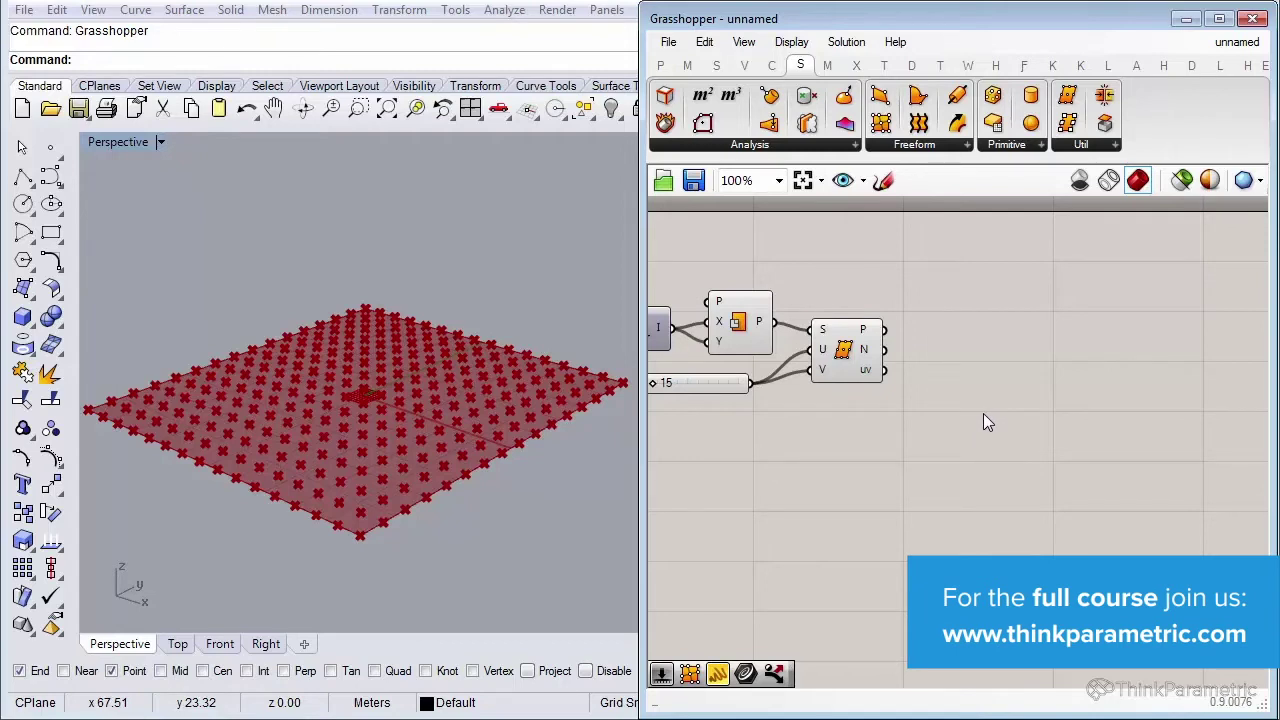
double_click(984, 416)
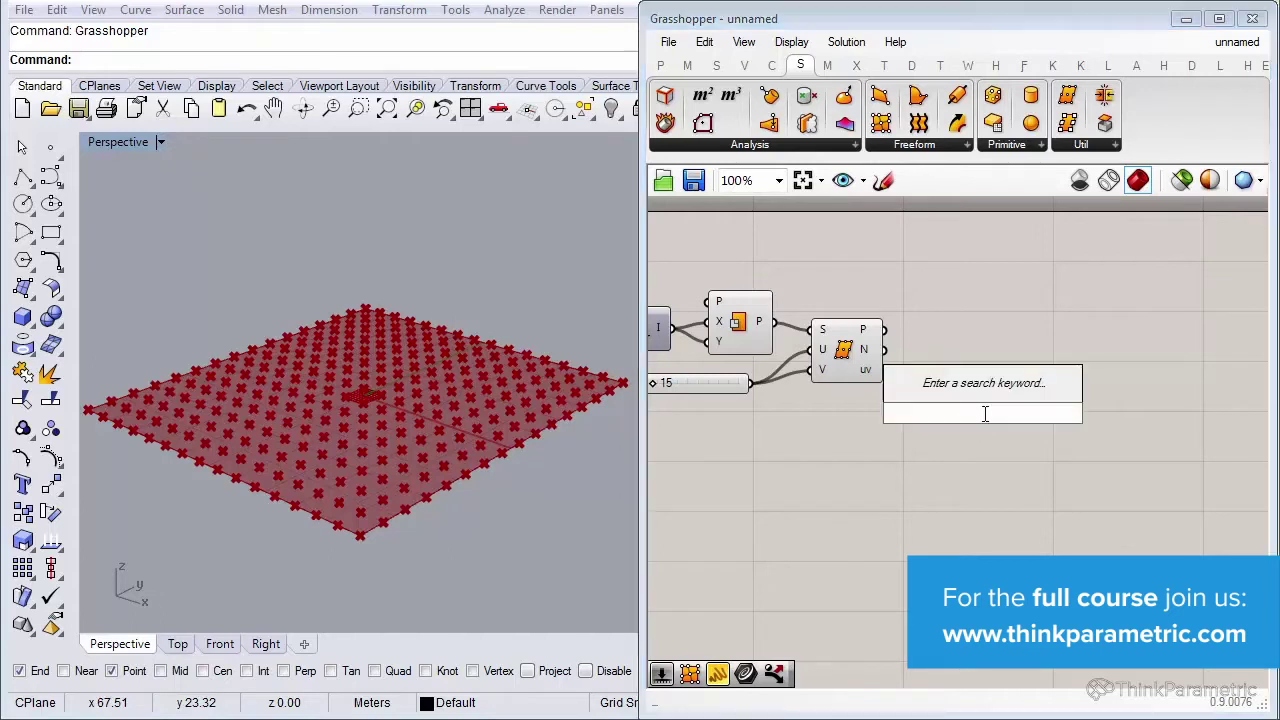
type("rando")
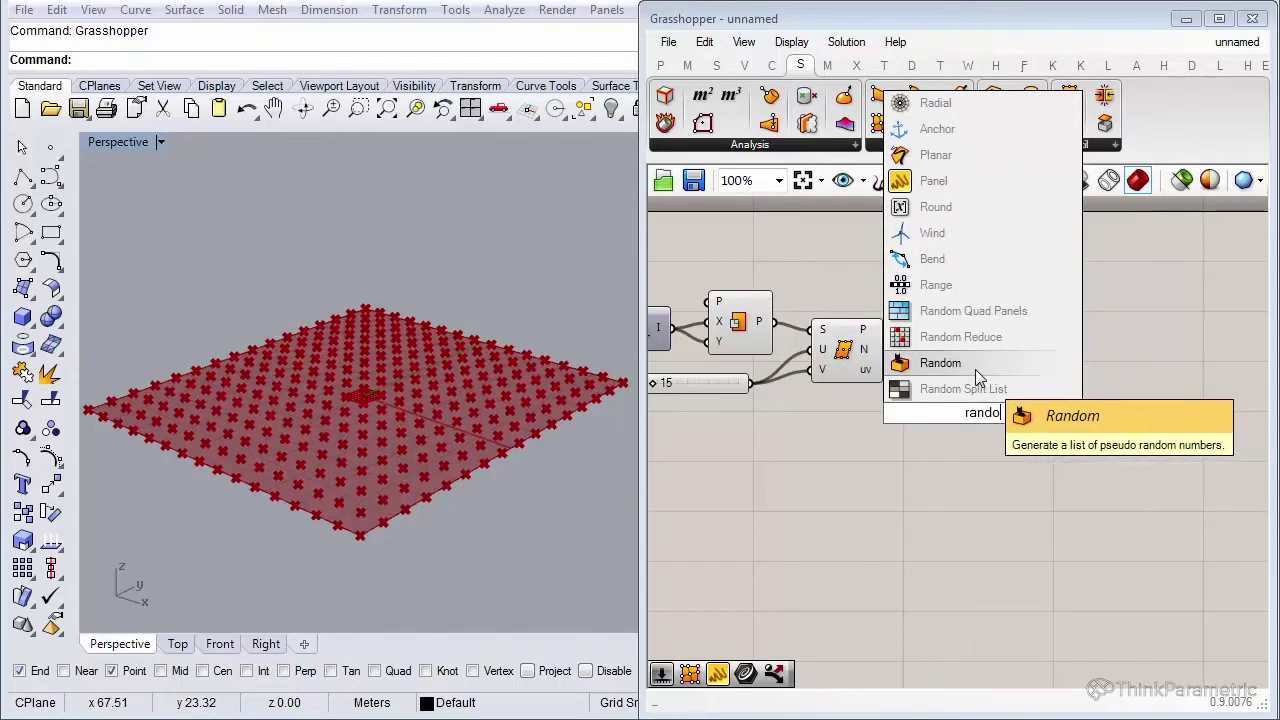
left_click(976, 367)
left_click_drag(974, 425, 986, 428)
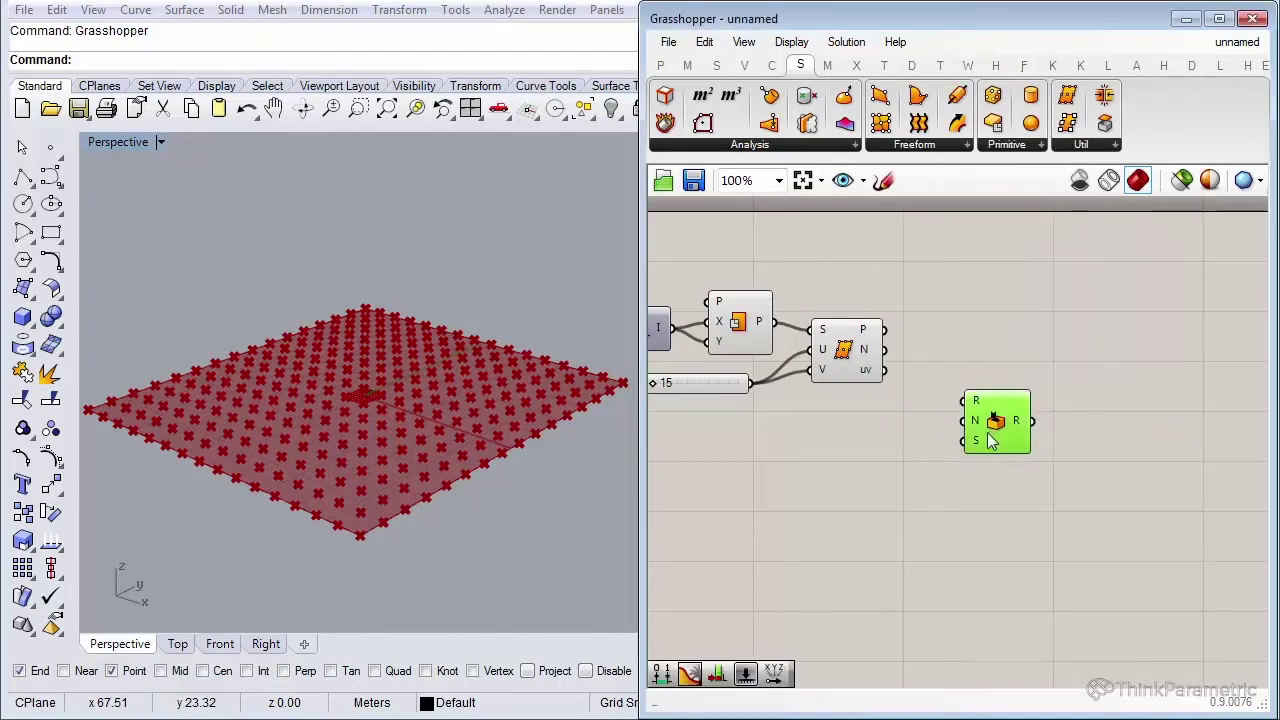
mouse_move(977, 405)
mouse_move(977, 430)
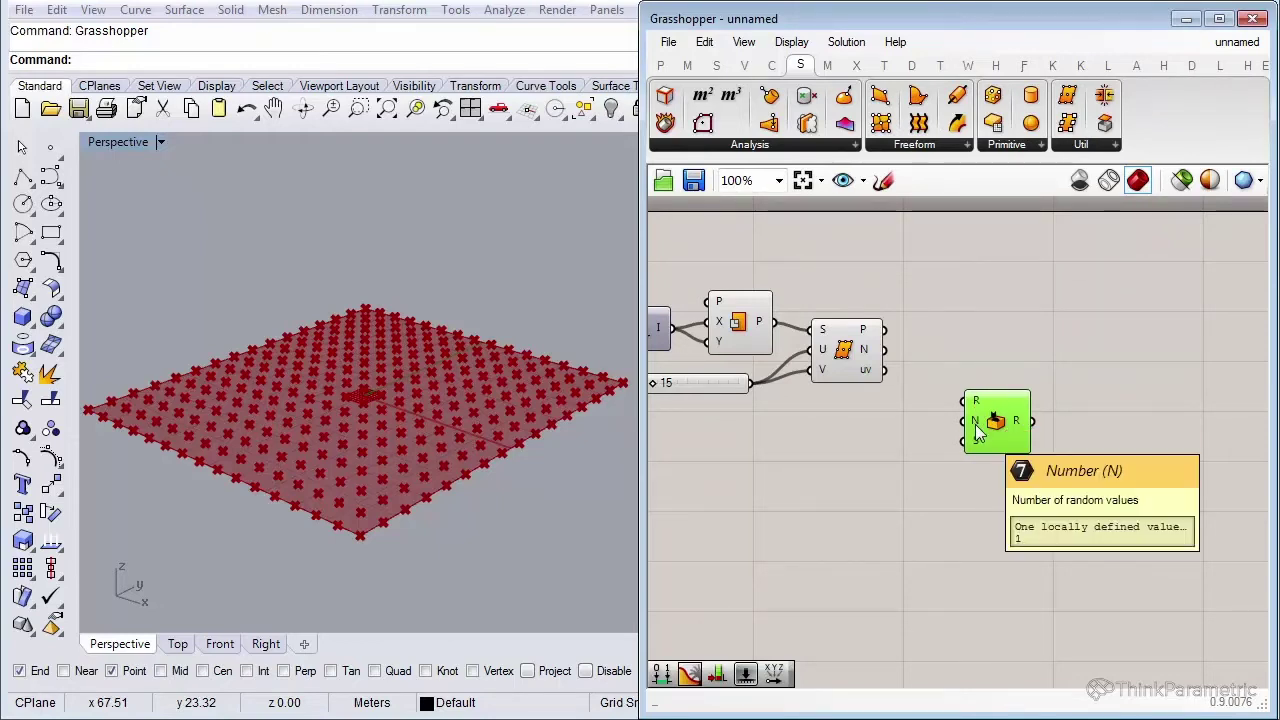
left_click_drag(986, 442, 980, 449)
Add a Construct Domain component and place it just left of the Random component.
double_click(853, 540)
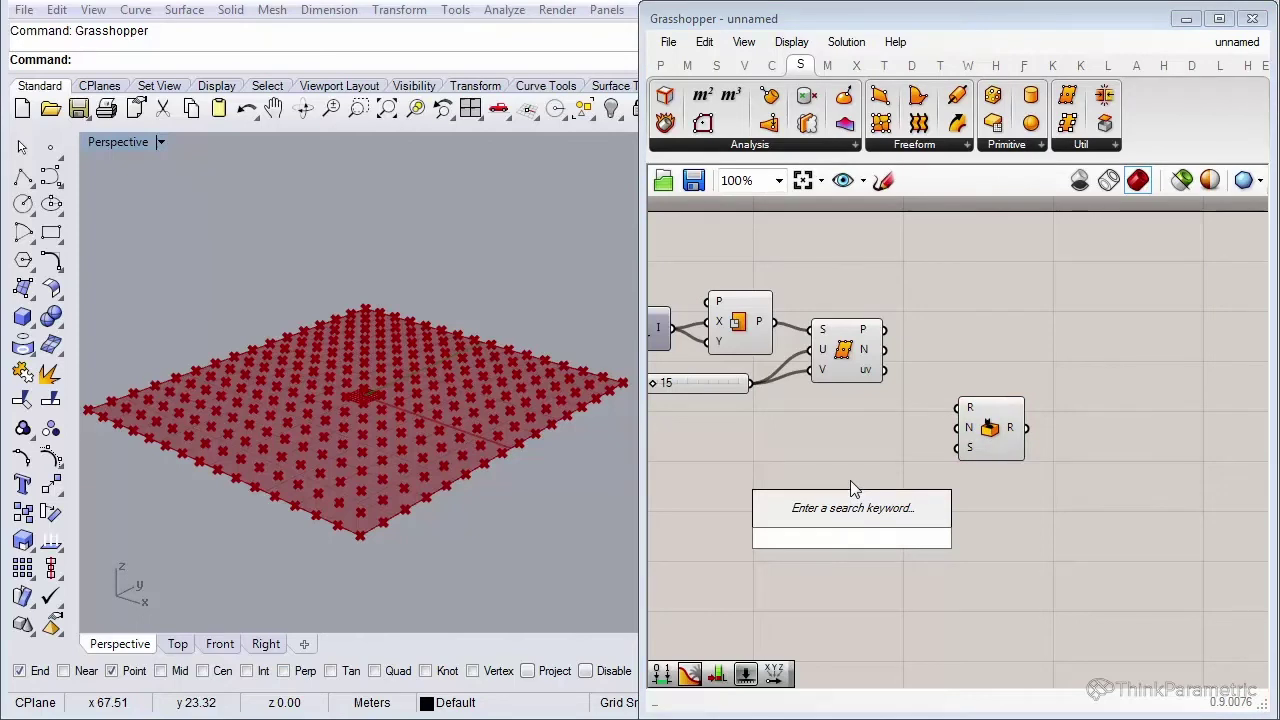
type("d")
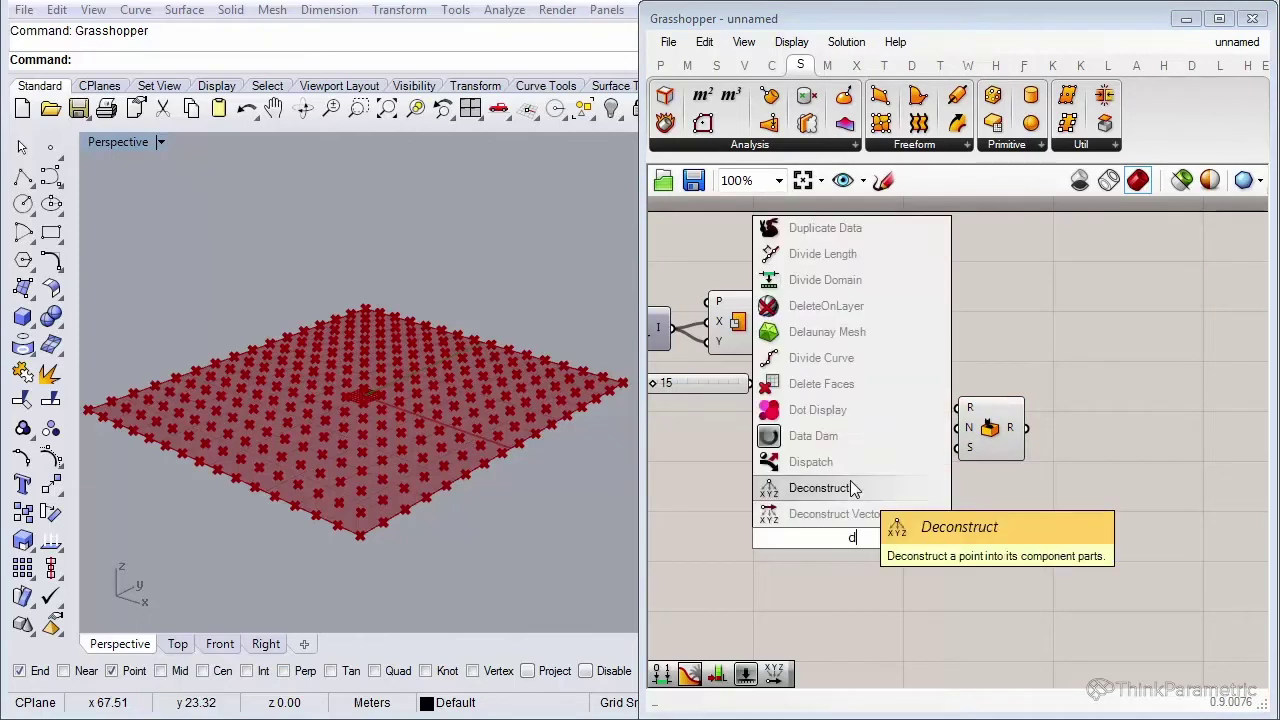
type("omai")
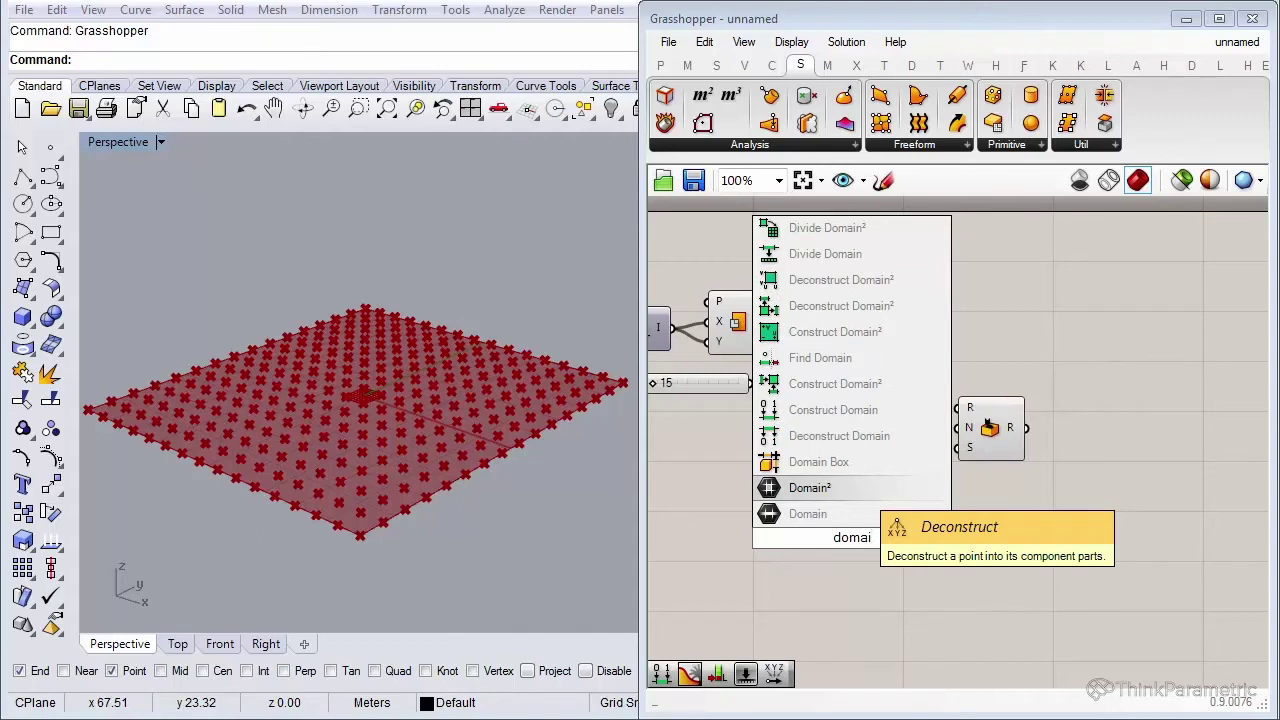
left_click(862, 413)
left_click_drag(854, 535, 876, 468)
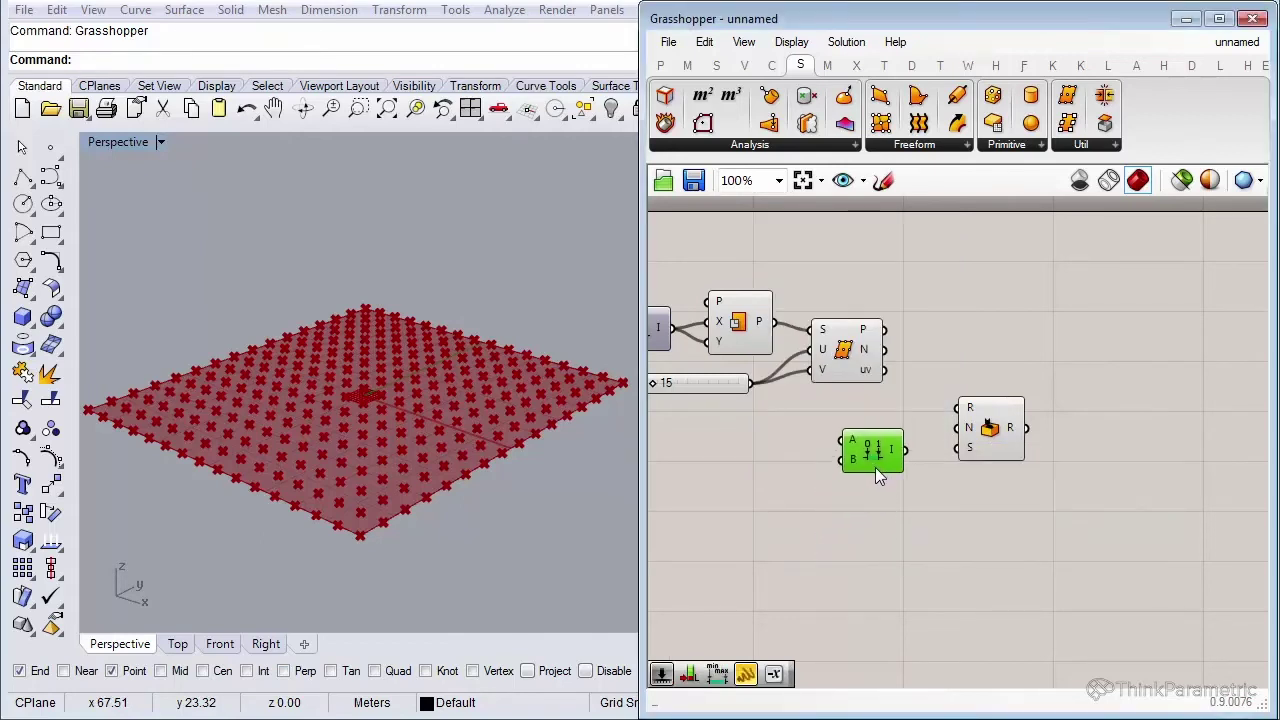
left_click(988, 452)
Duplicate the V Count slider and place the copy to the left of the new Construct Domain.
right_click_drag(836, 535, 933, 548)
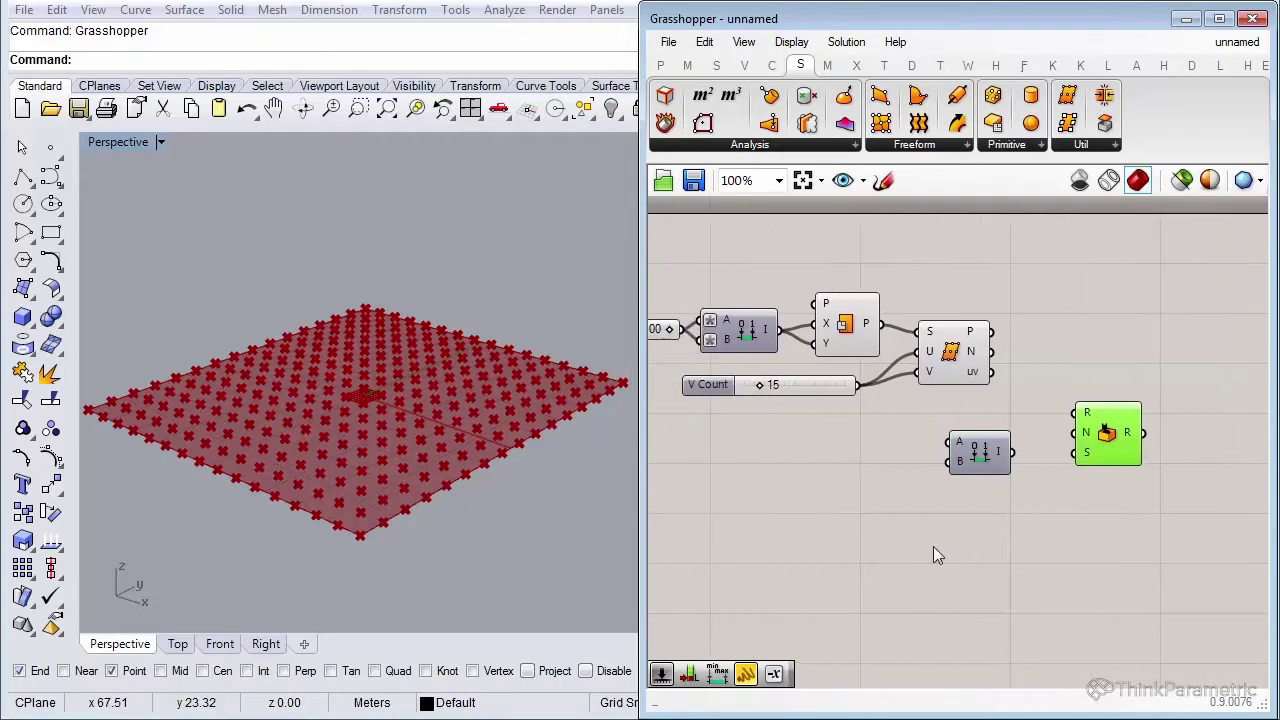
left_click(818, 385)
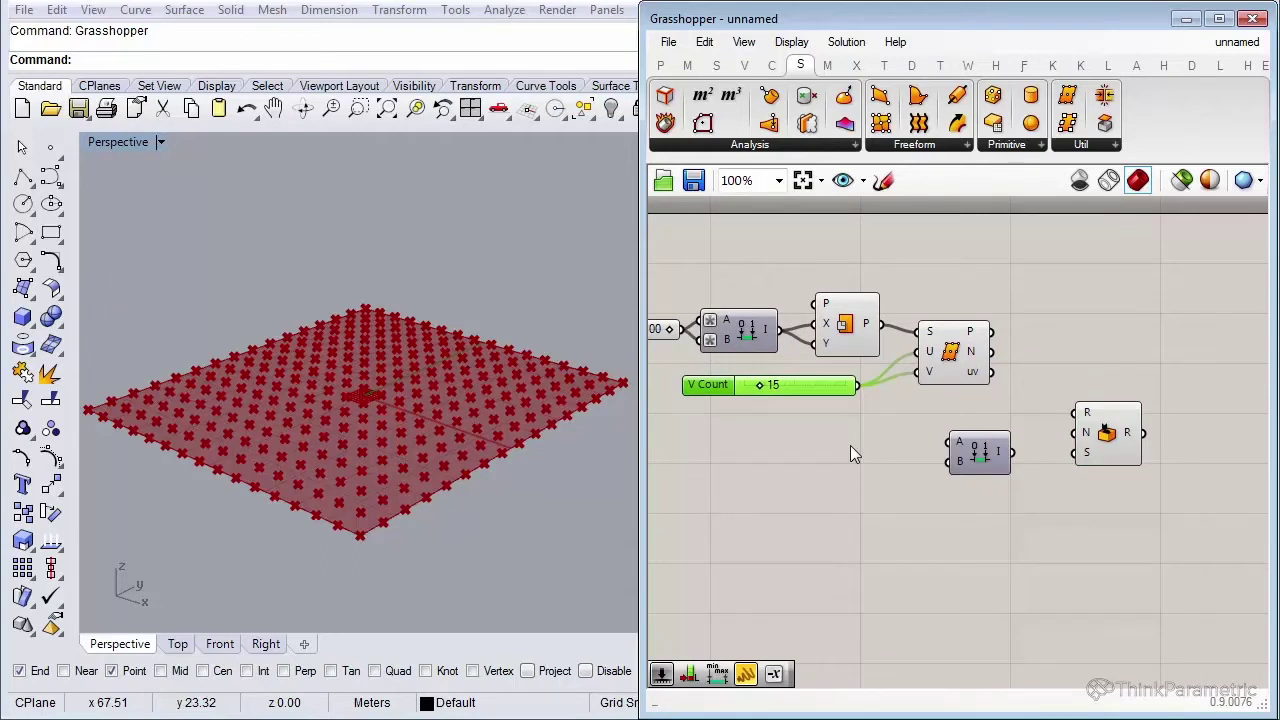
key("ctrl+c")
key("ctrl+v")
left_click_drag(850, 390, 854, 462)
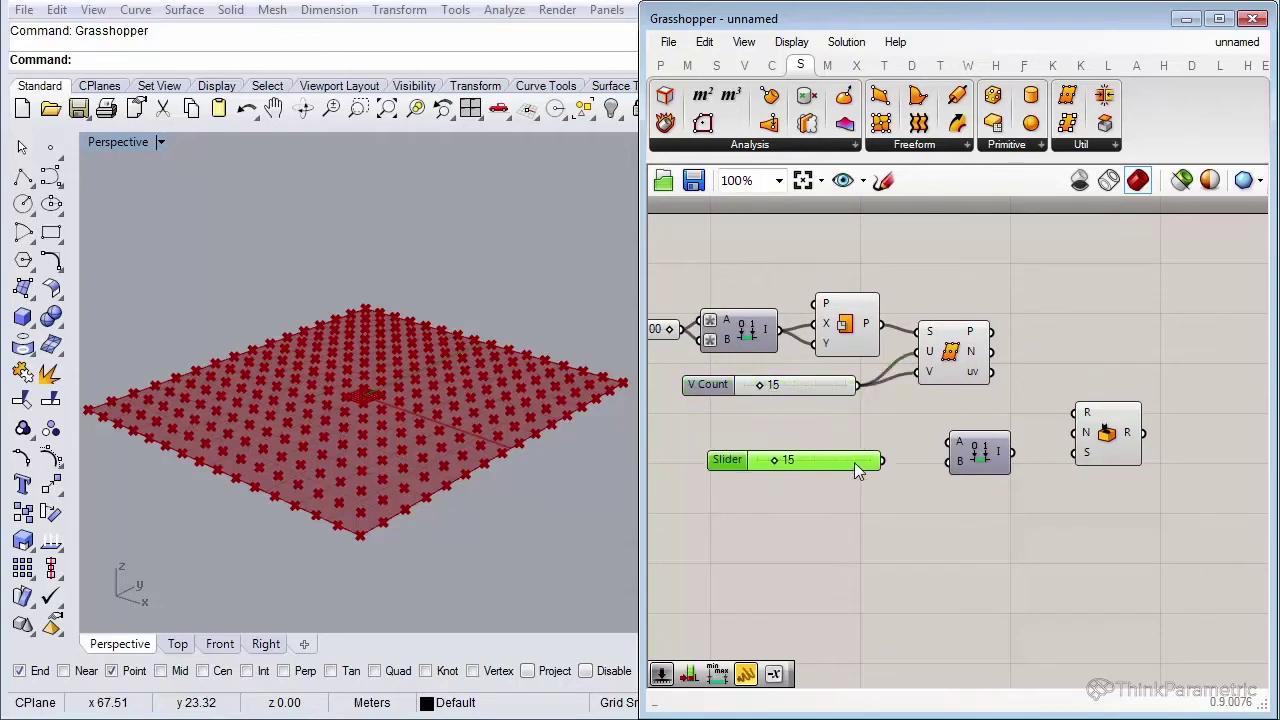
Set the copied slider's numeric domain to a minimum of -50 and a maximum of 50.
double_click(734, 462)
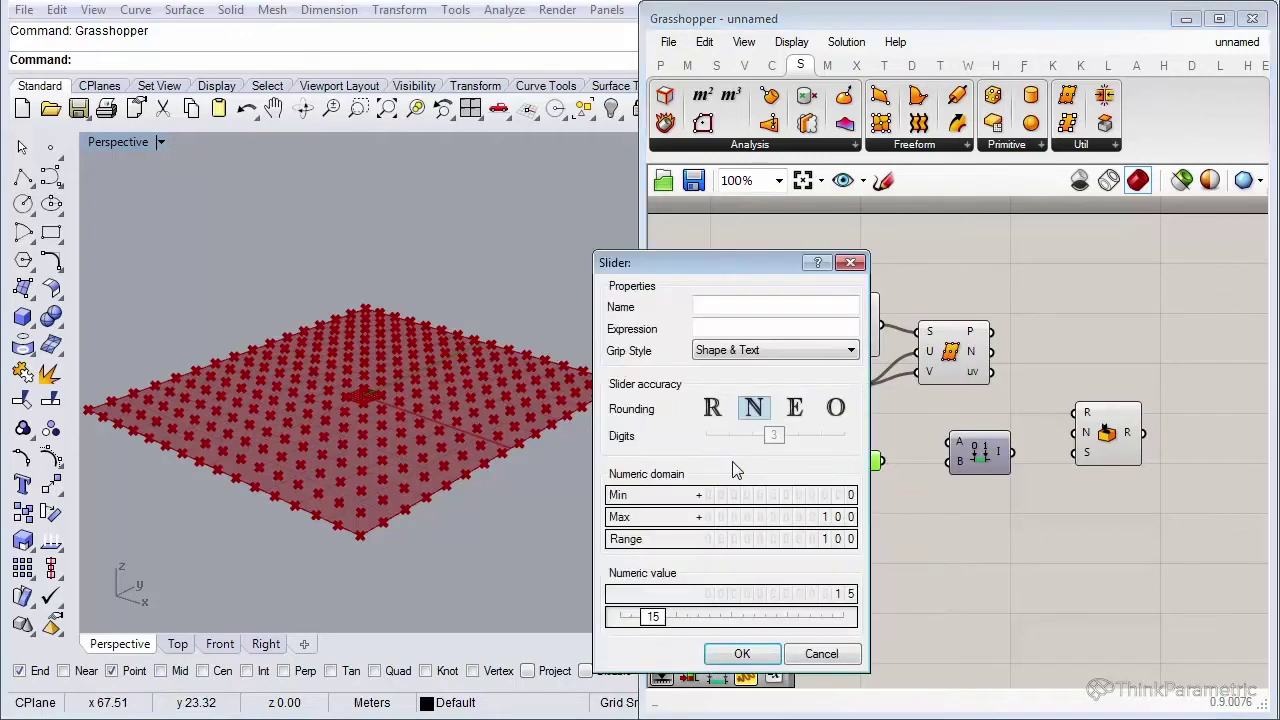
double_click(779, 495)
type("-50")
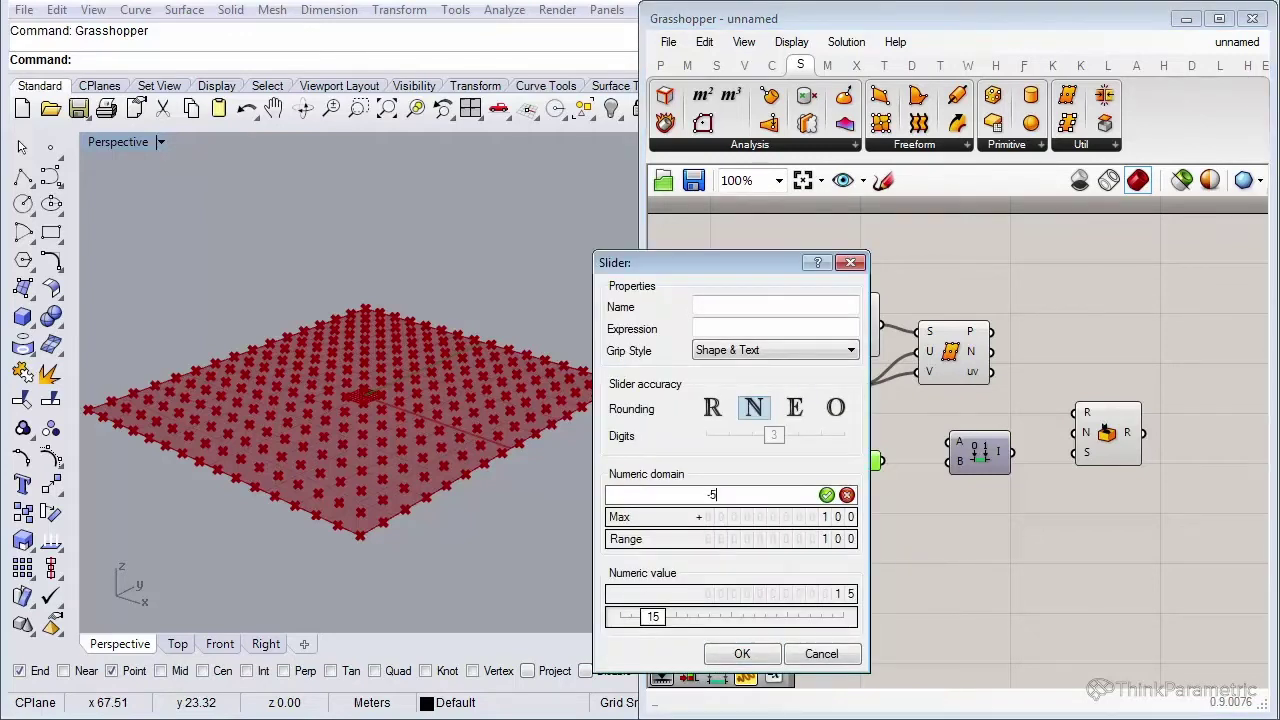
key("Return")
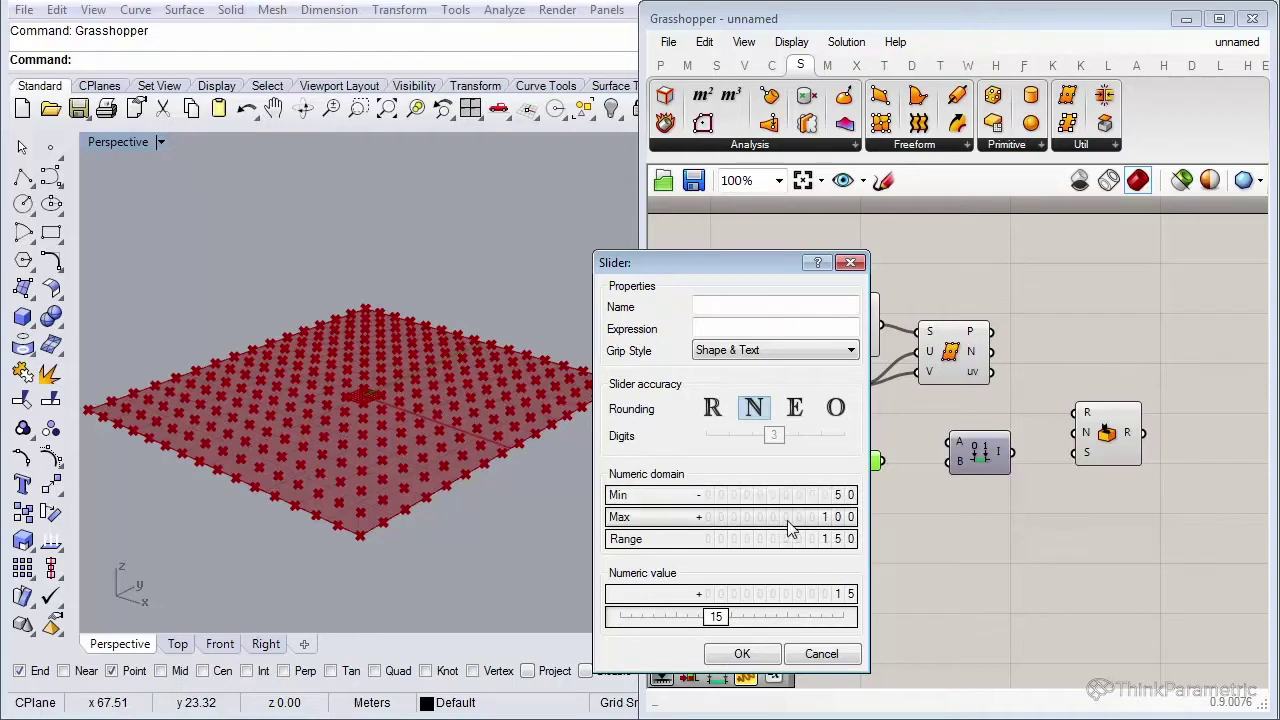
double_click(786, 519)
type("50")
key("Return")
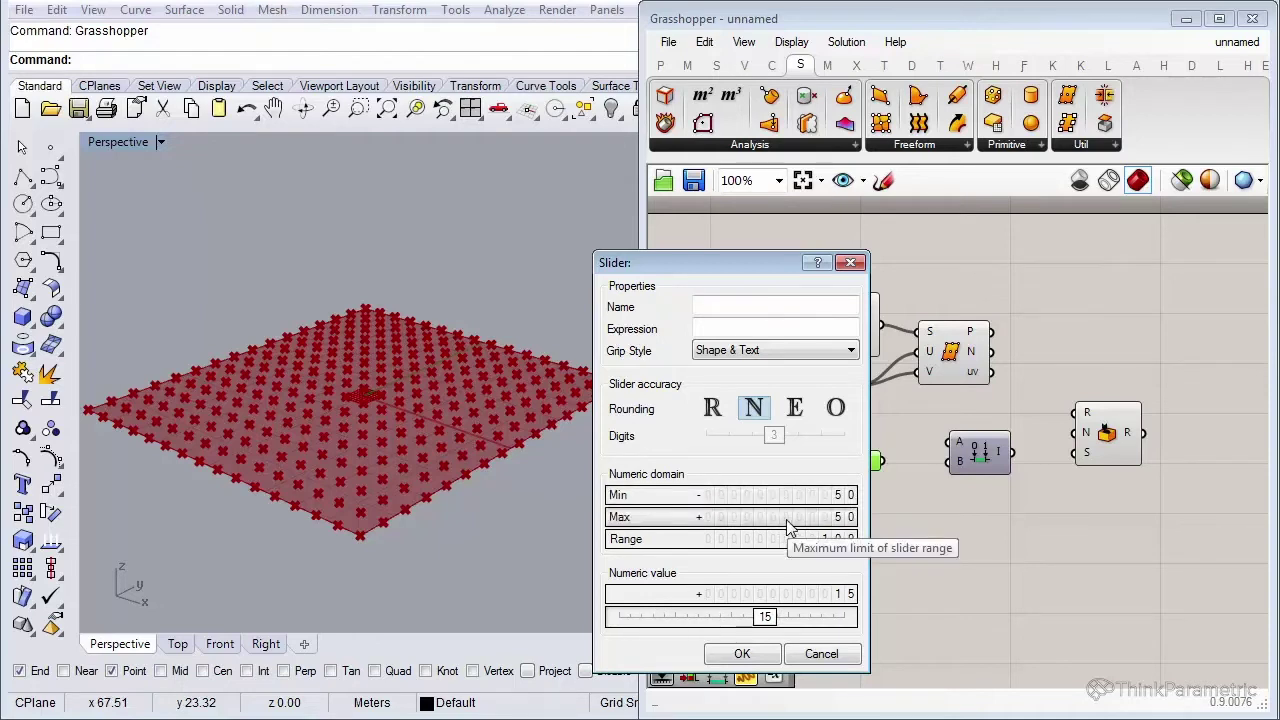
left_click(742, 654)
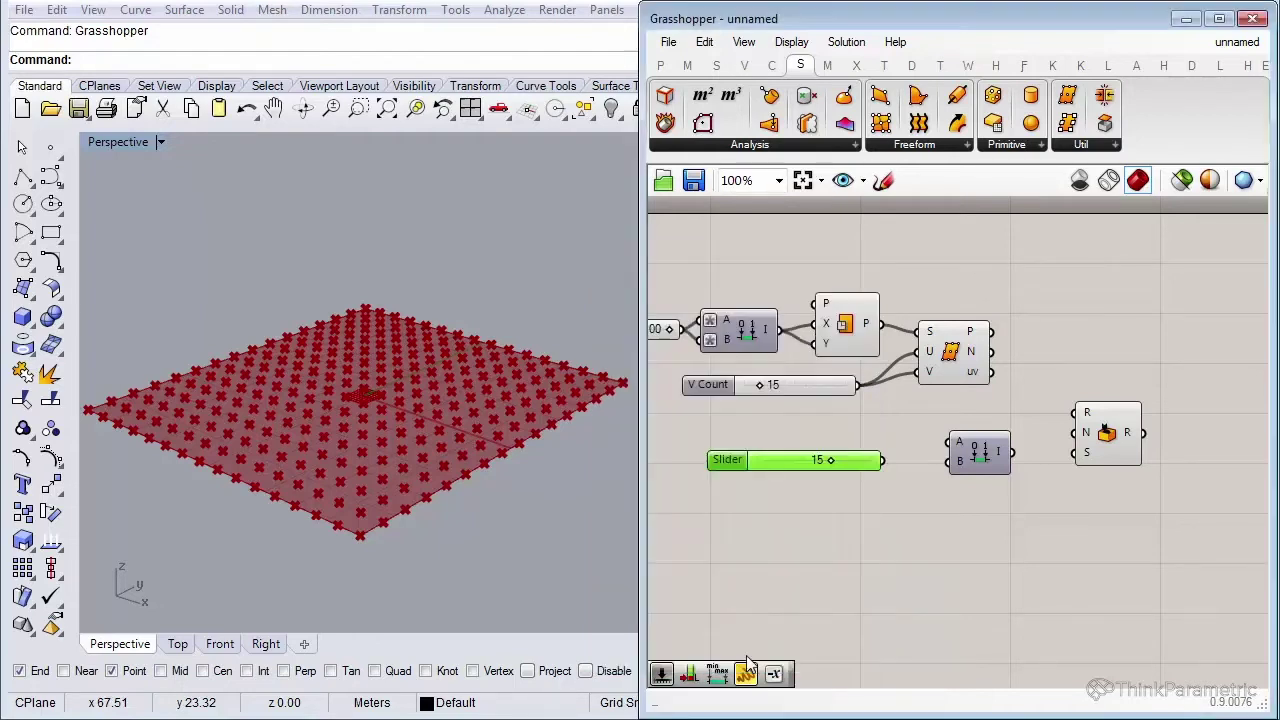
Set the copied slider's value to -20, and duplicate it directly below with a value of 20.
double_click(870, 460)
type("-20")
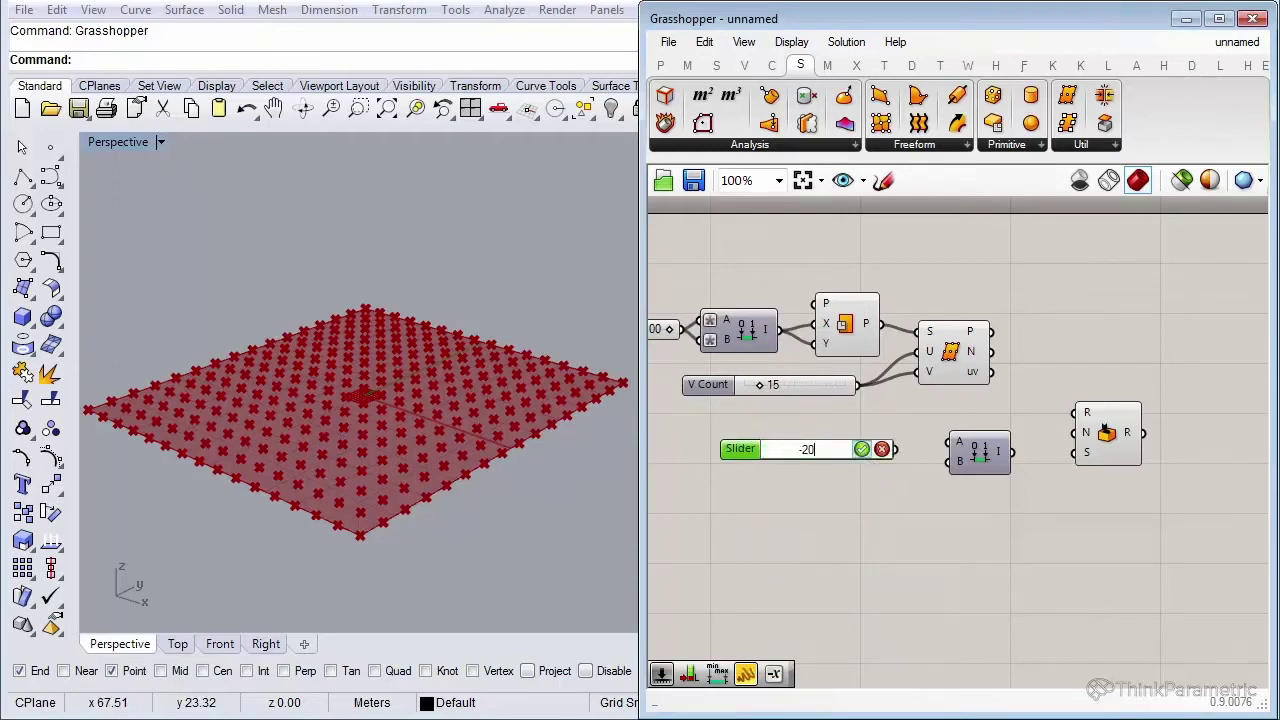
key("Return")
left_click_drag(864, 455, 856, 484)
double_click(850, 476)
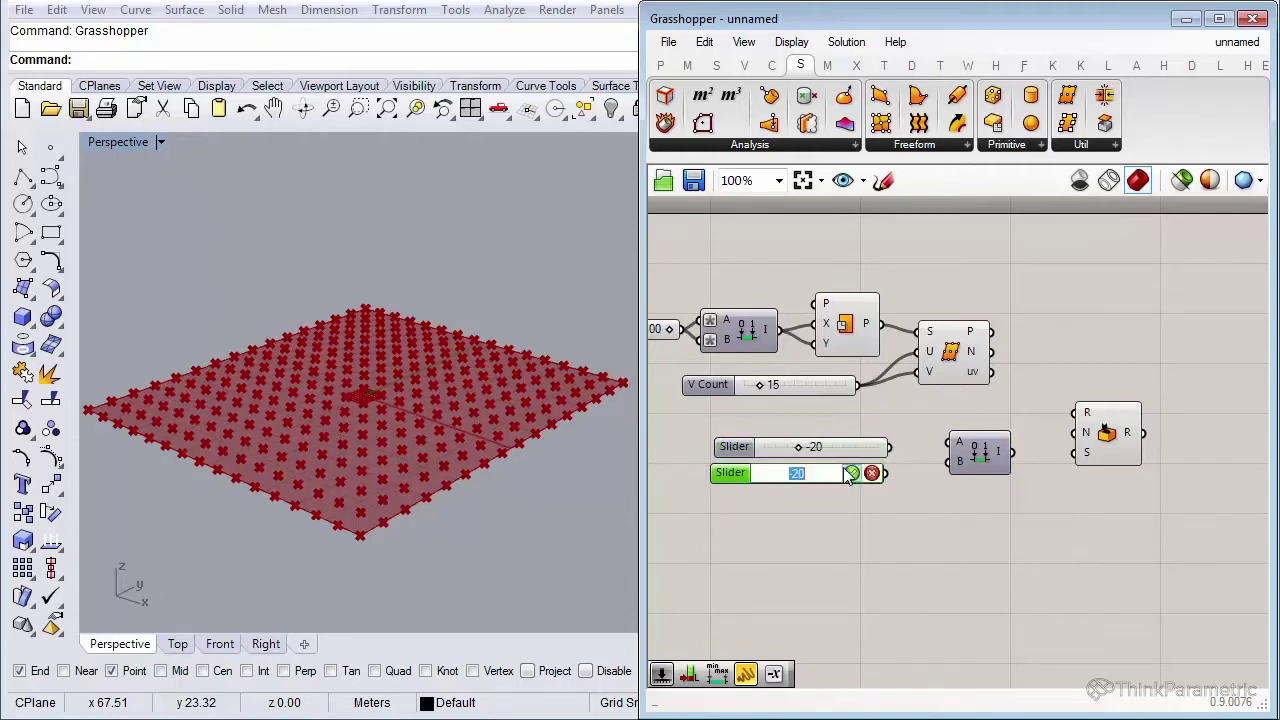
type("20")
key("Return")
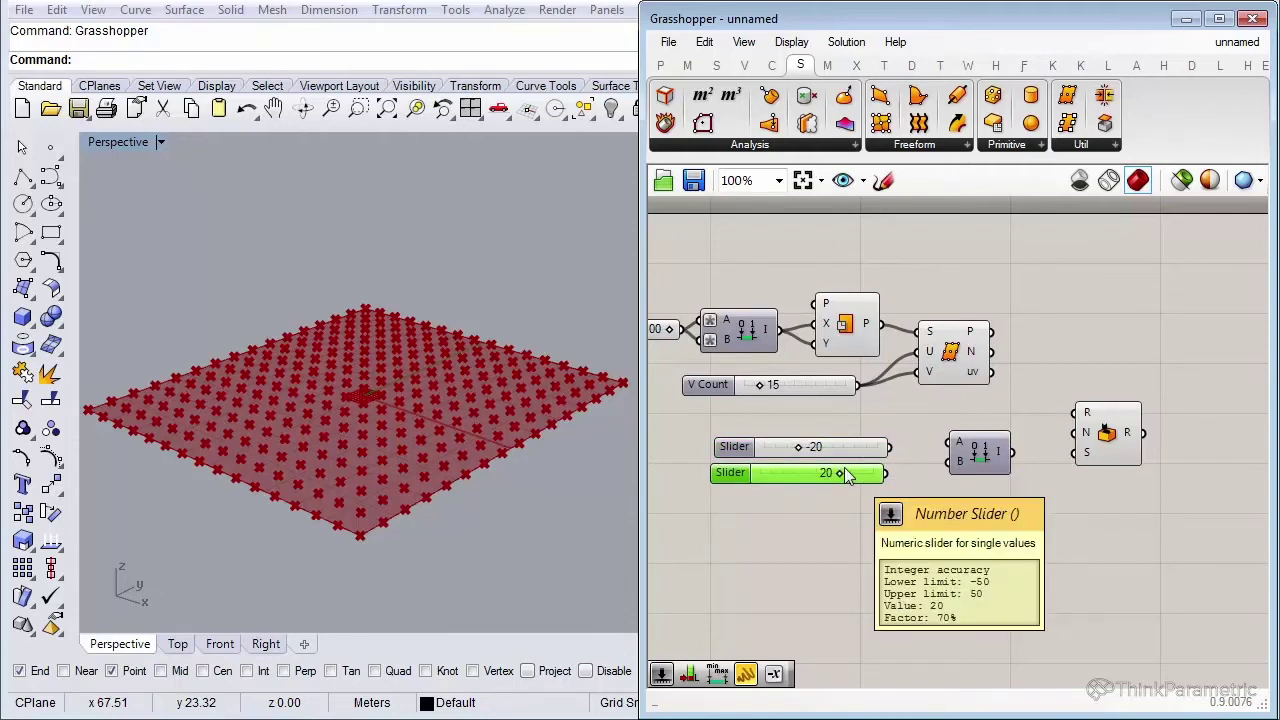
Wire the -20 slider to Construct Domain's A, the 20 slider to B, and the resulting domain to Random's R input.
left_click_drag(889, 447, 948, 442)
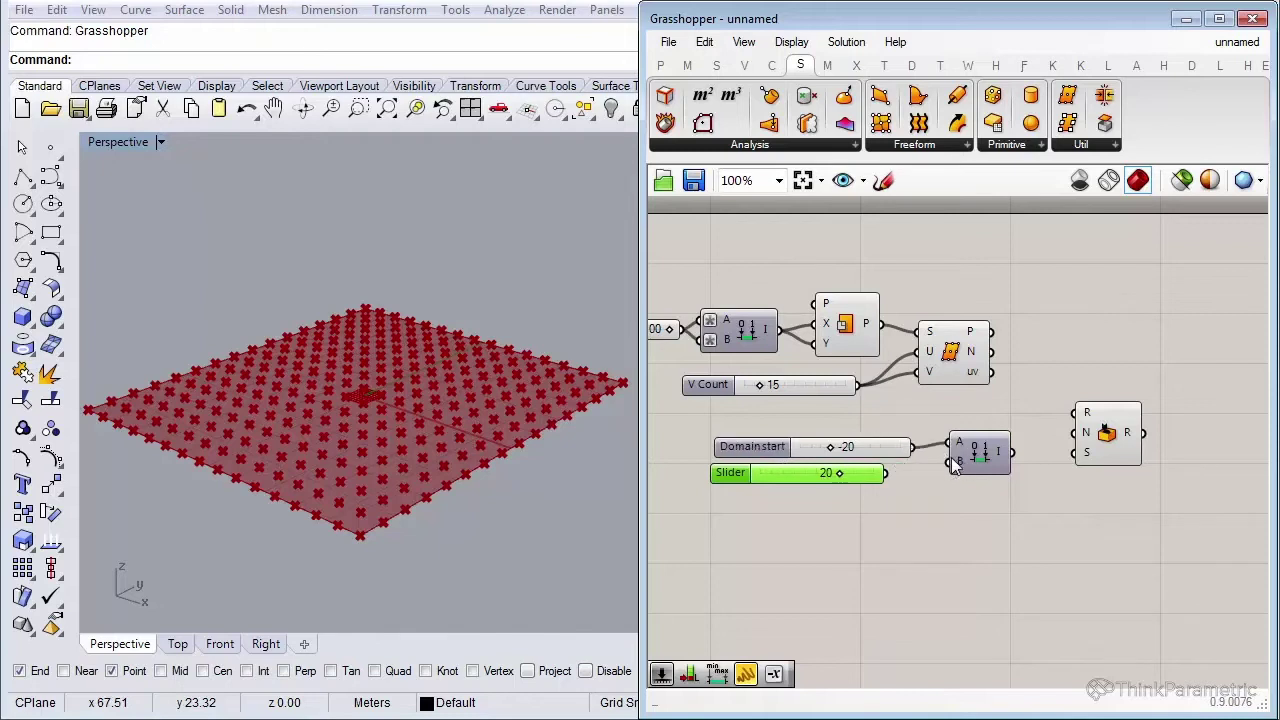
left_click_drag(885, 473, 976, 468)
left_click_drag(1120, 427, 1125, 452)
left_click_drag(1003, 463, 1147, 487)
left_click(1105, 600)
right_click_drag(1105, 600, 1064, 598)
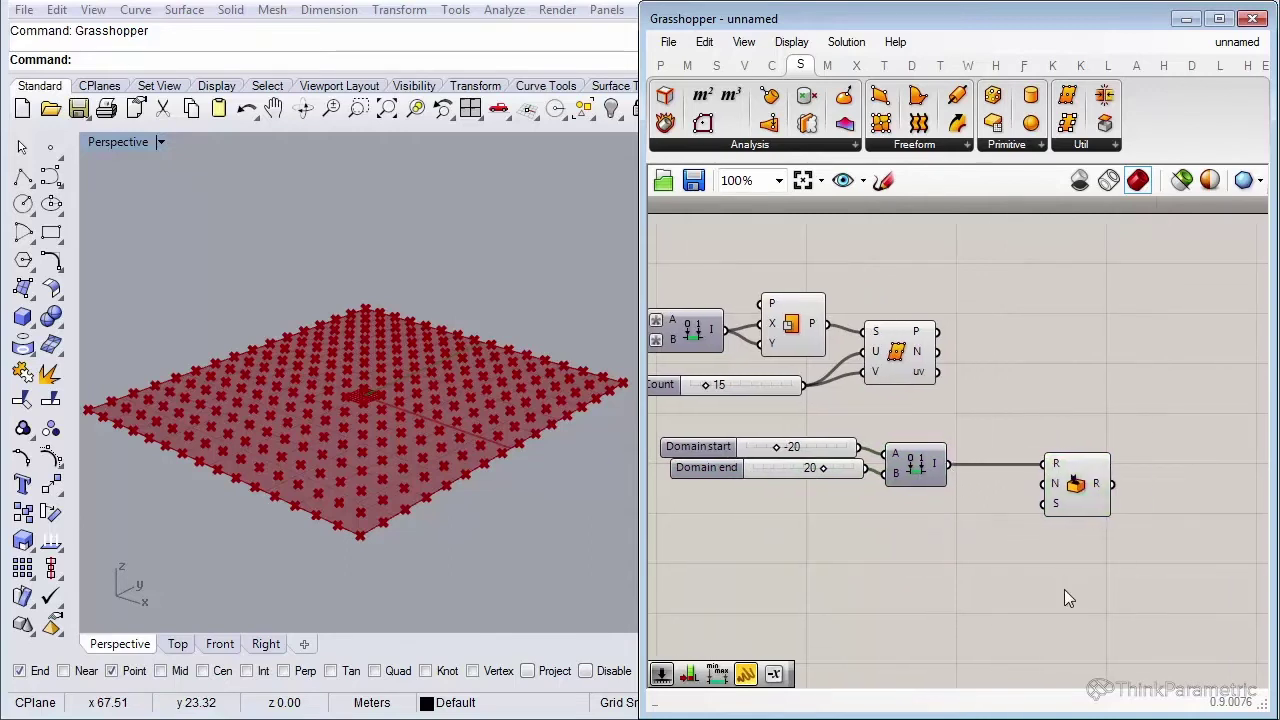
Add a List Length component and place it below Construct Domain, left of Random.
double_click(979, 556)
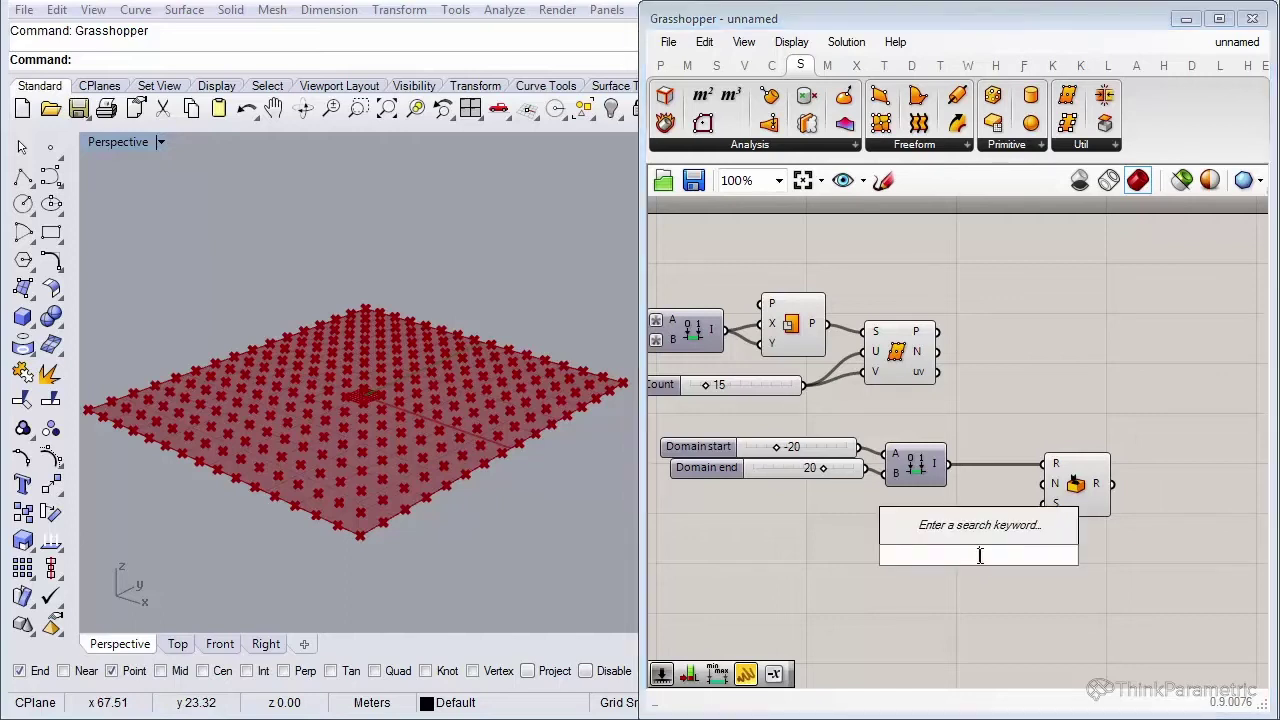
type("len")
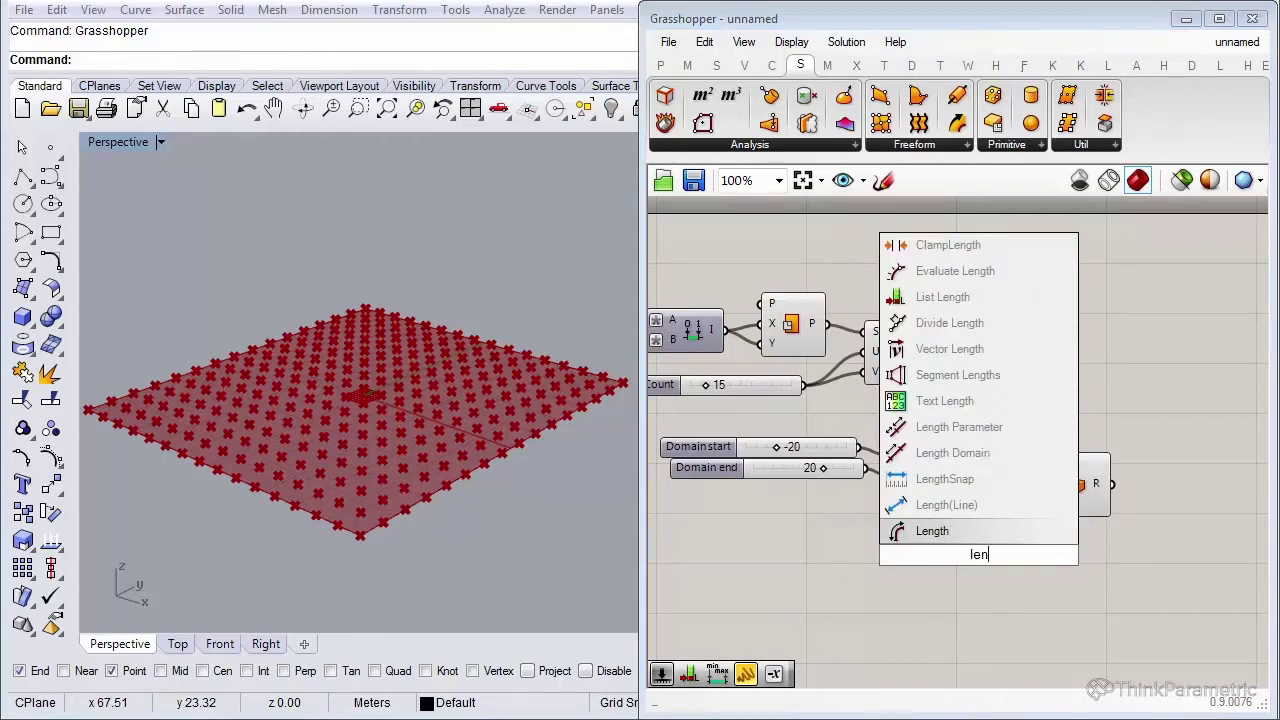
type("g")
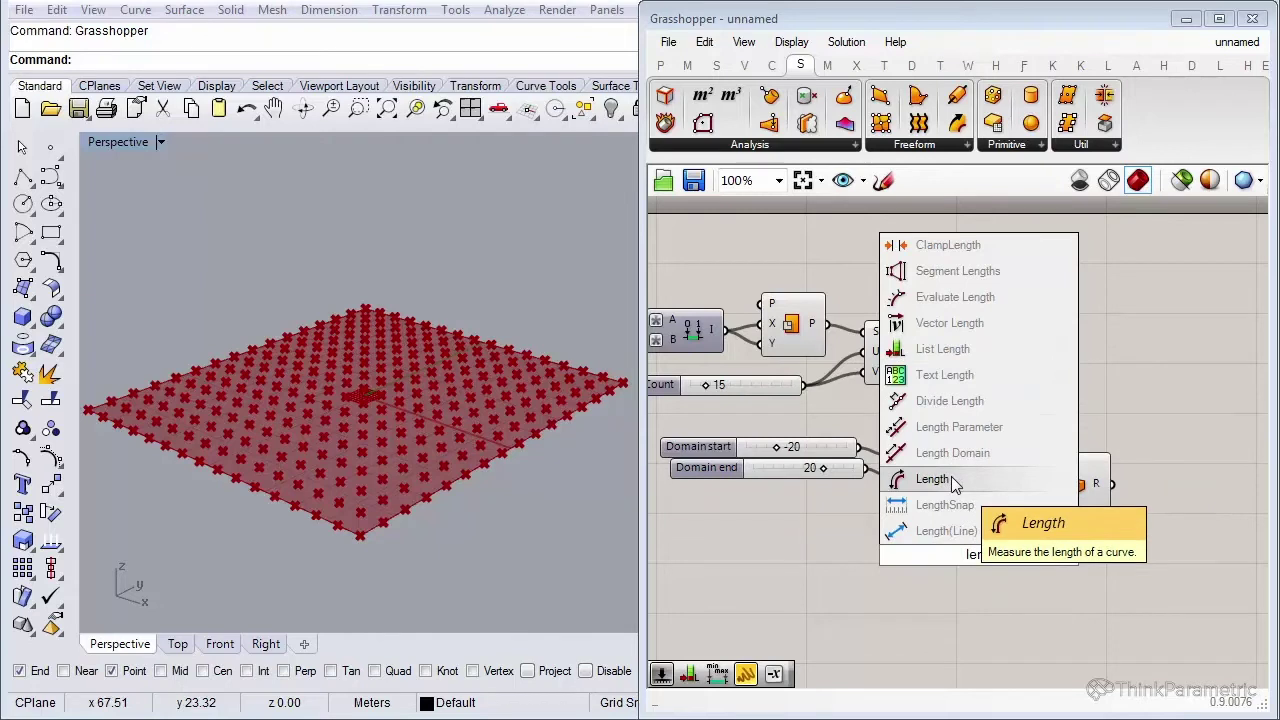
left_click(949, 356)
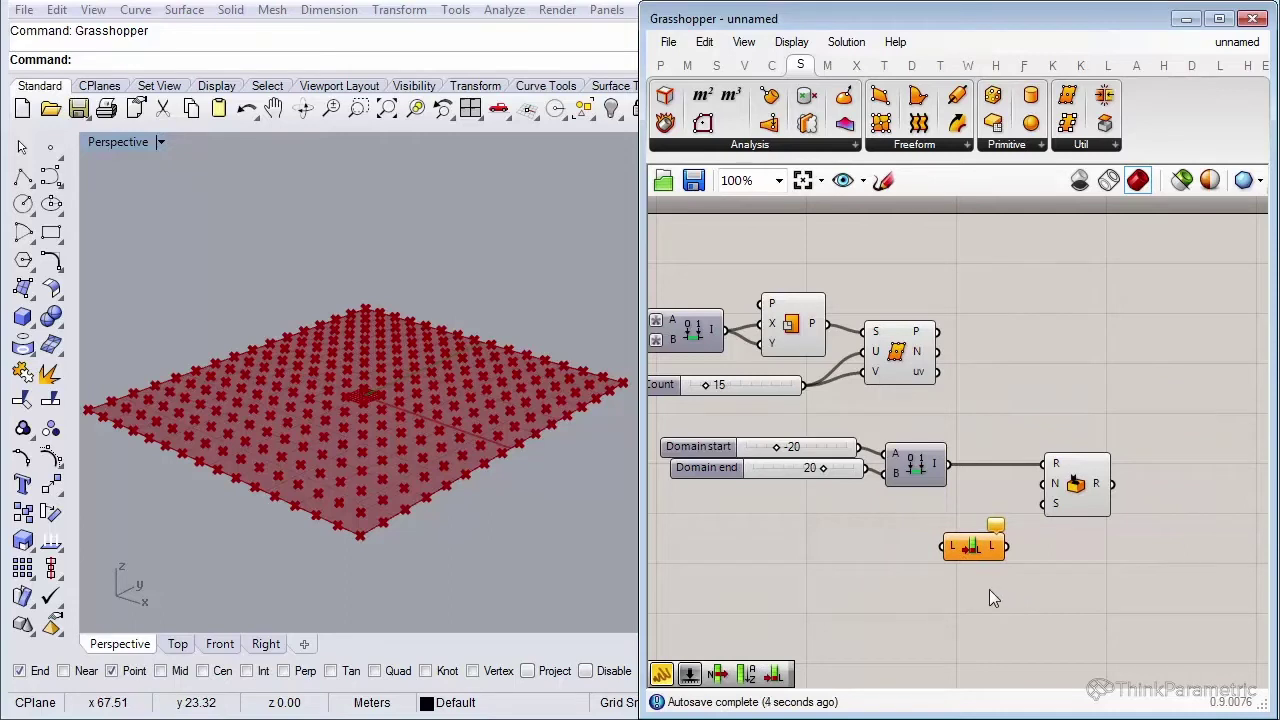
left_click_drag(969, 556, 975, 541)
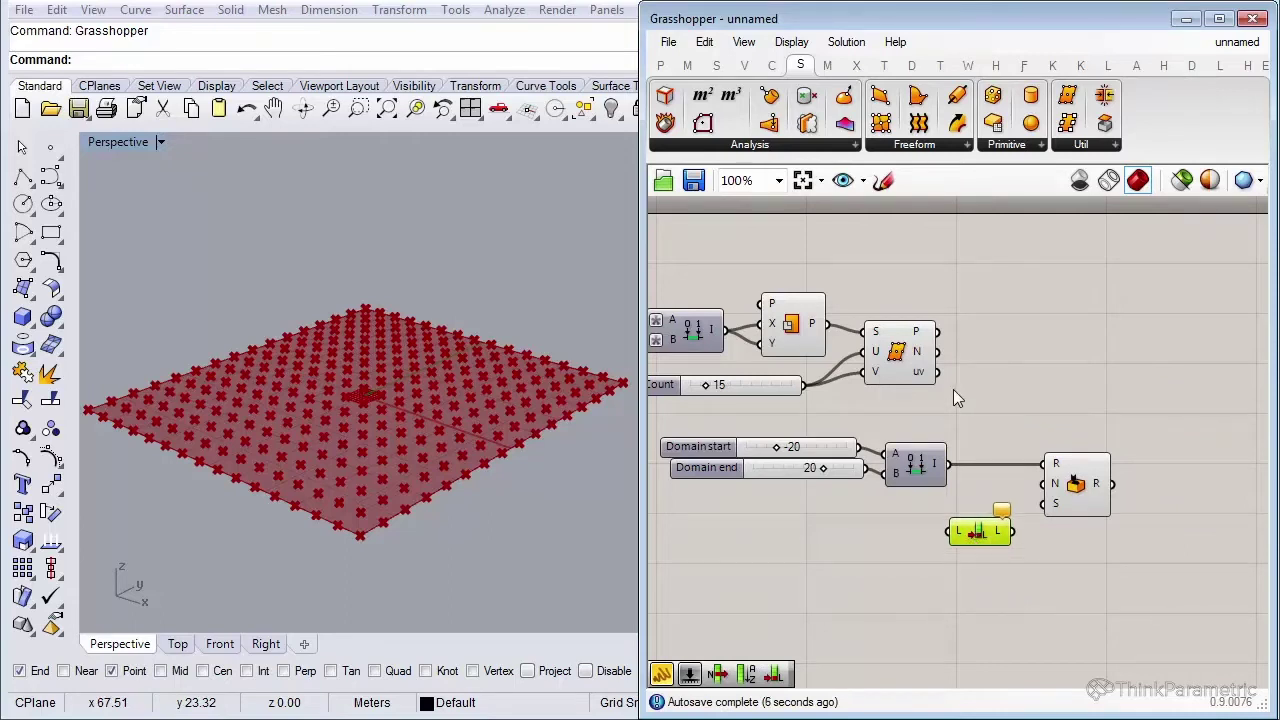
Wire Divide Surface's P output to List Length and flatten that P output.
left_click_drag(942, 340, 950, 531)
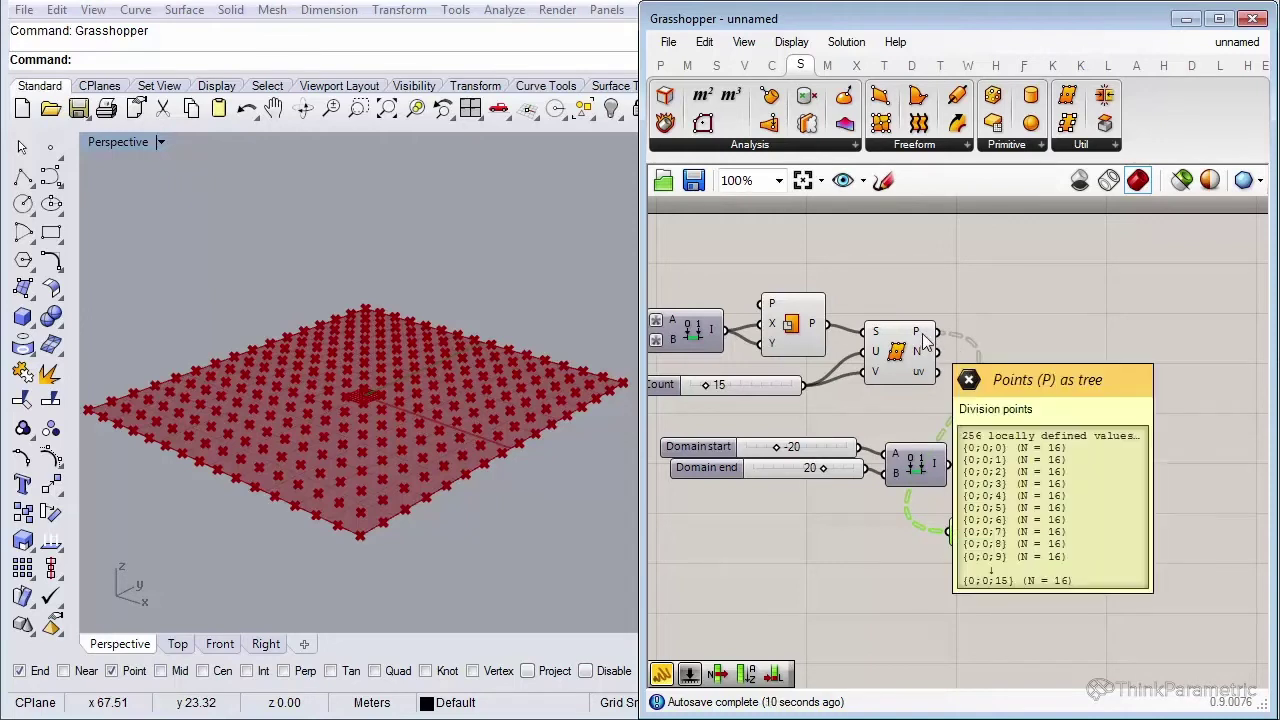
right_click(926, 340)
left_click(958, 459)
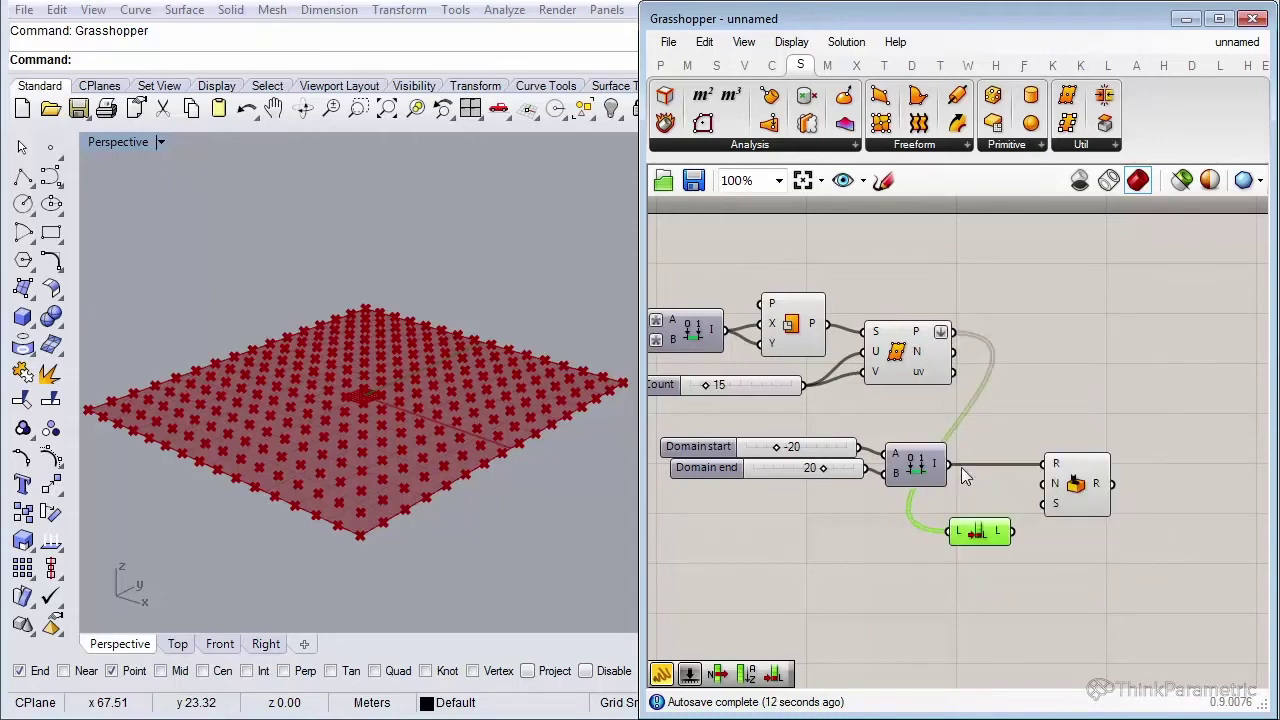
mouse_move(1000, 538)
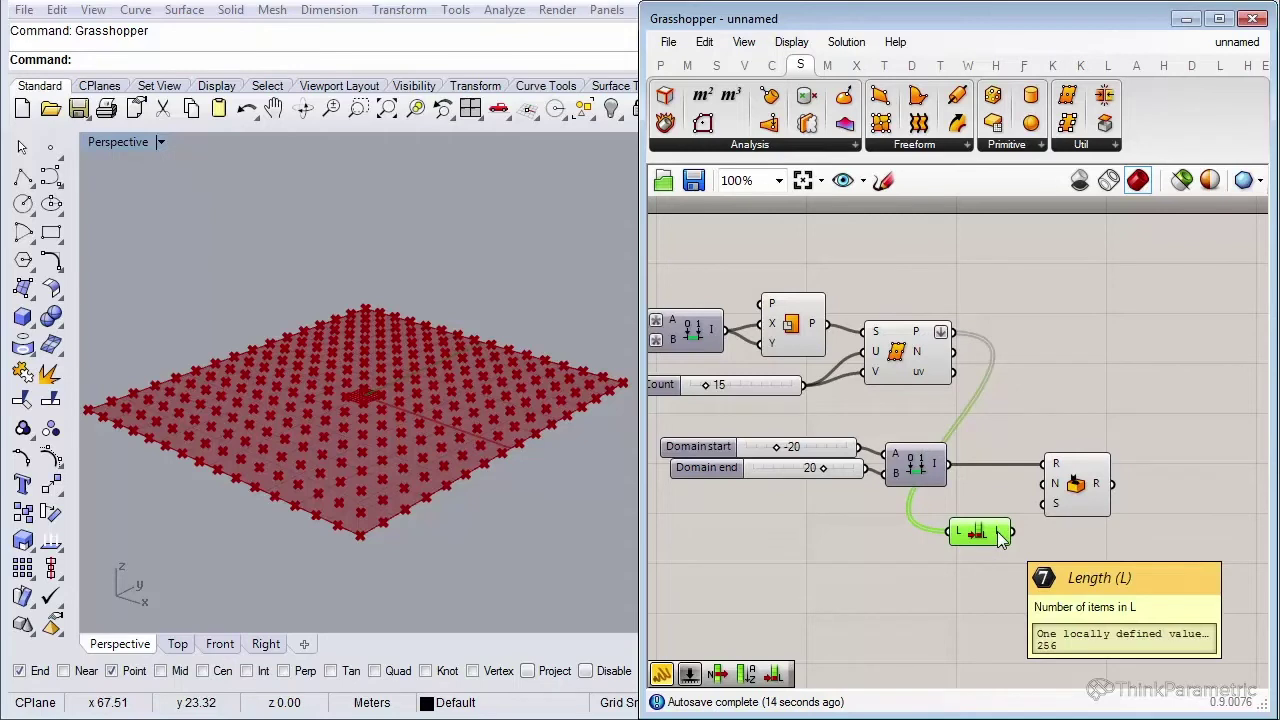
Wire the List Length output to Random's N input and tuck List Length in next to Random.
left_click_drag(1000, 538, 984, 522)
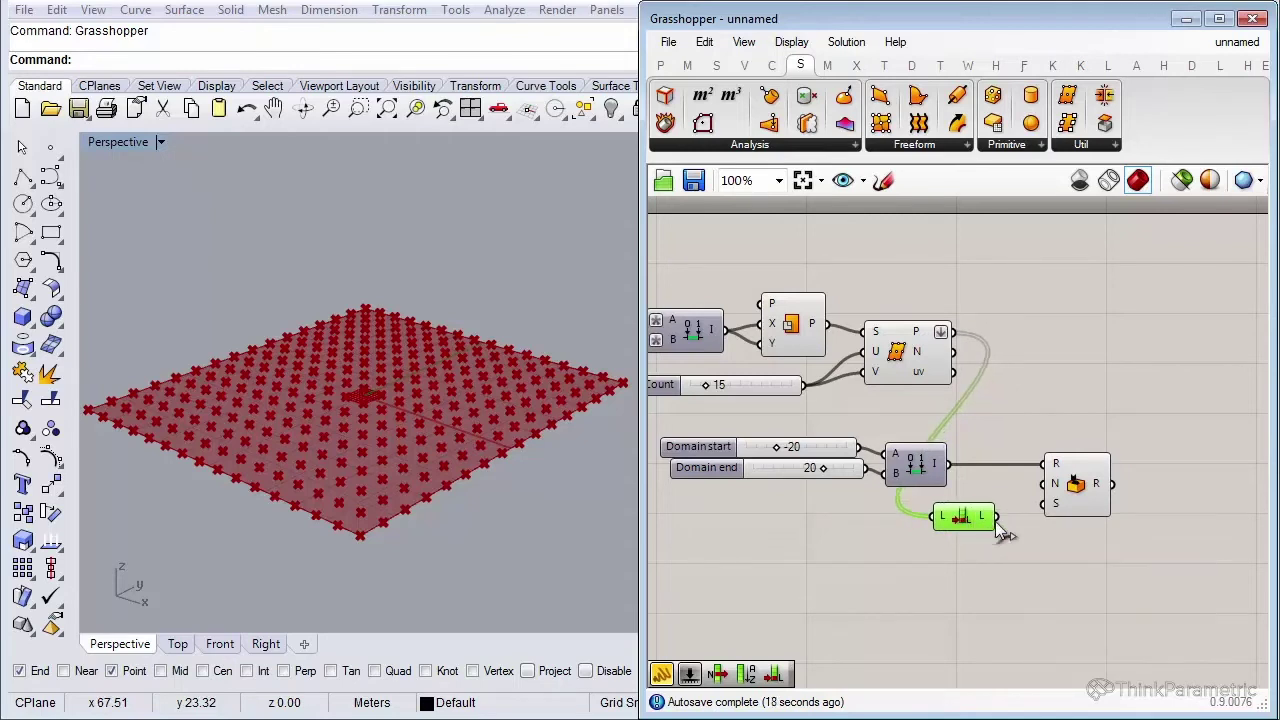
left_click_drag(997, 520, 1045, 484)
left_click_drag(970, 528, 994, 499)
mouse_move(1100, 488)
right_click_drag(1100, 488, 925, 330)
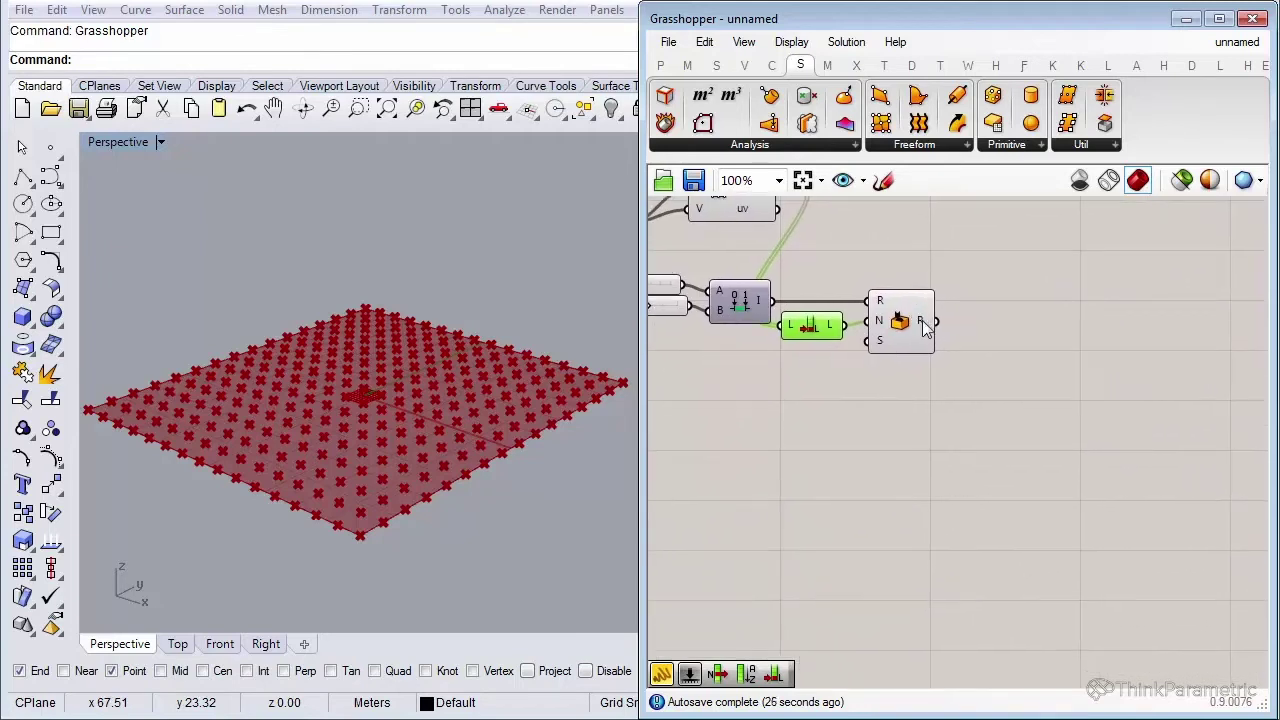
Add a Unit Z component, feed Random's output into its F input, and wire its vector output to Move's T input.
mouse_move(925, 330)
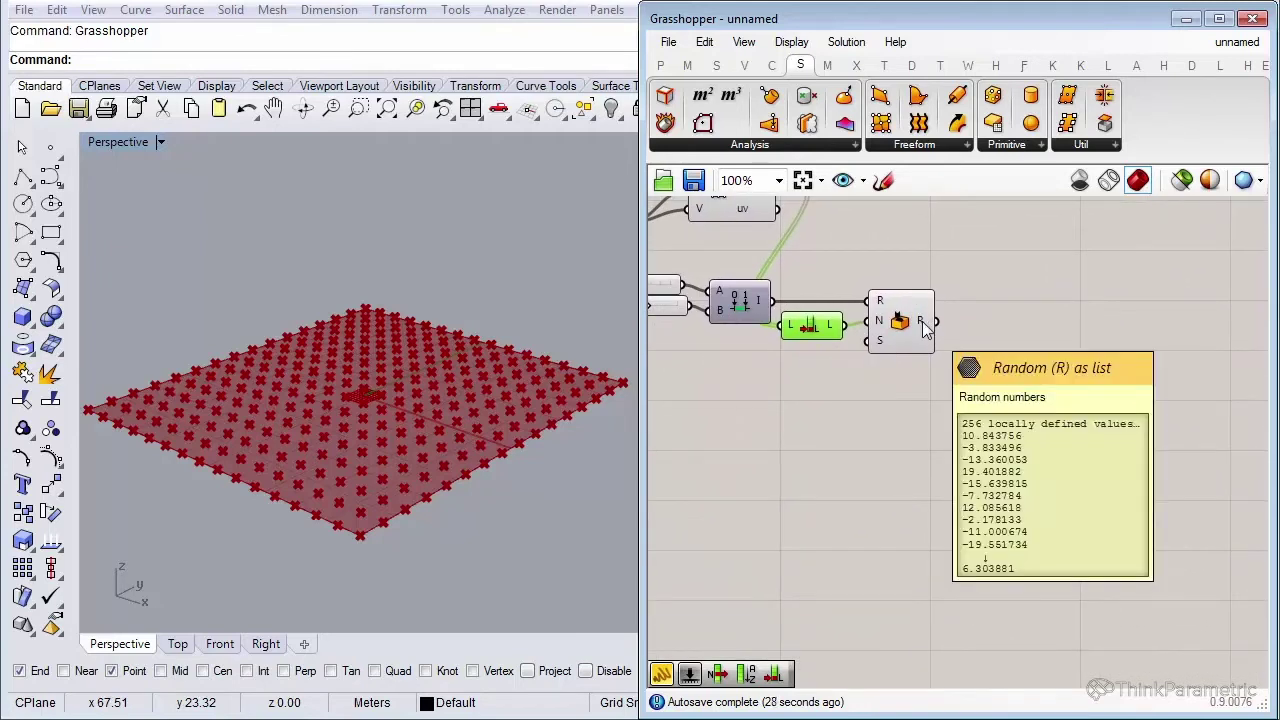
right_click_drag(883, 352, 960, 406)
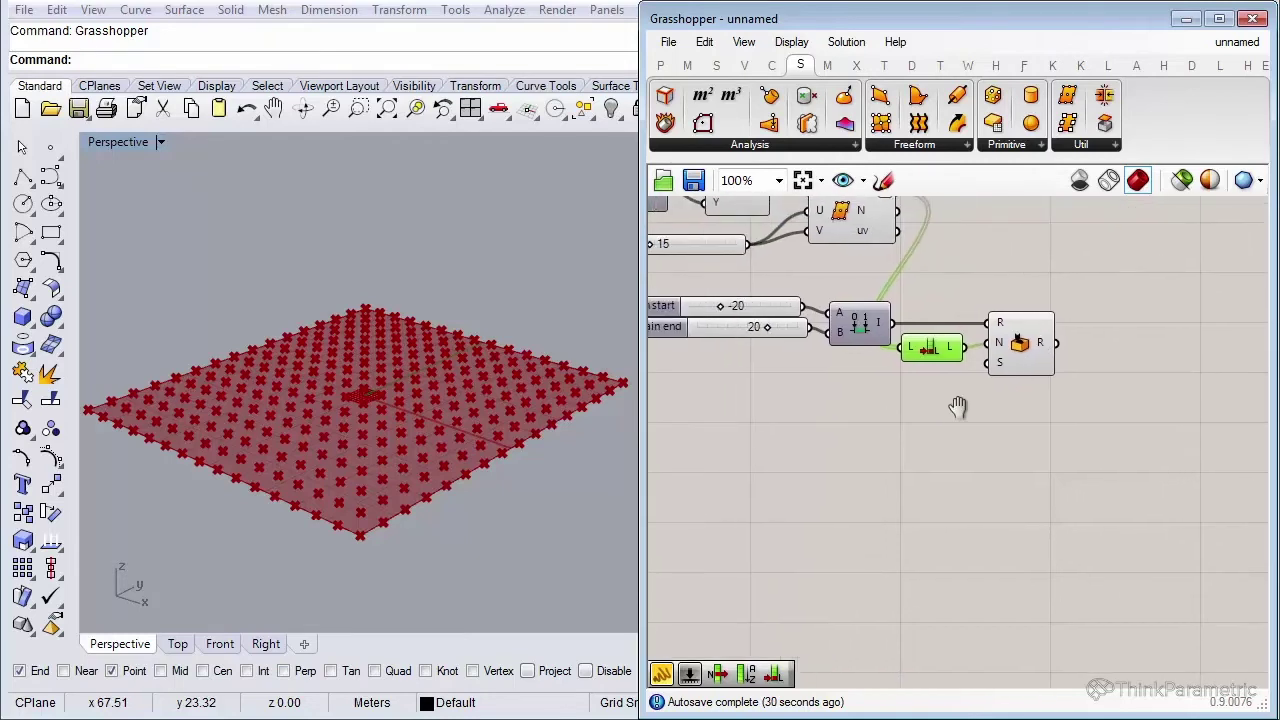
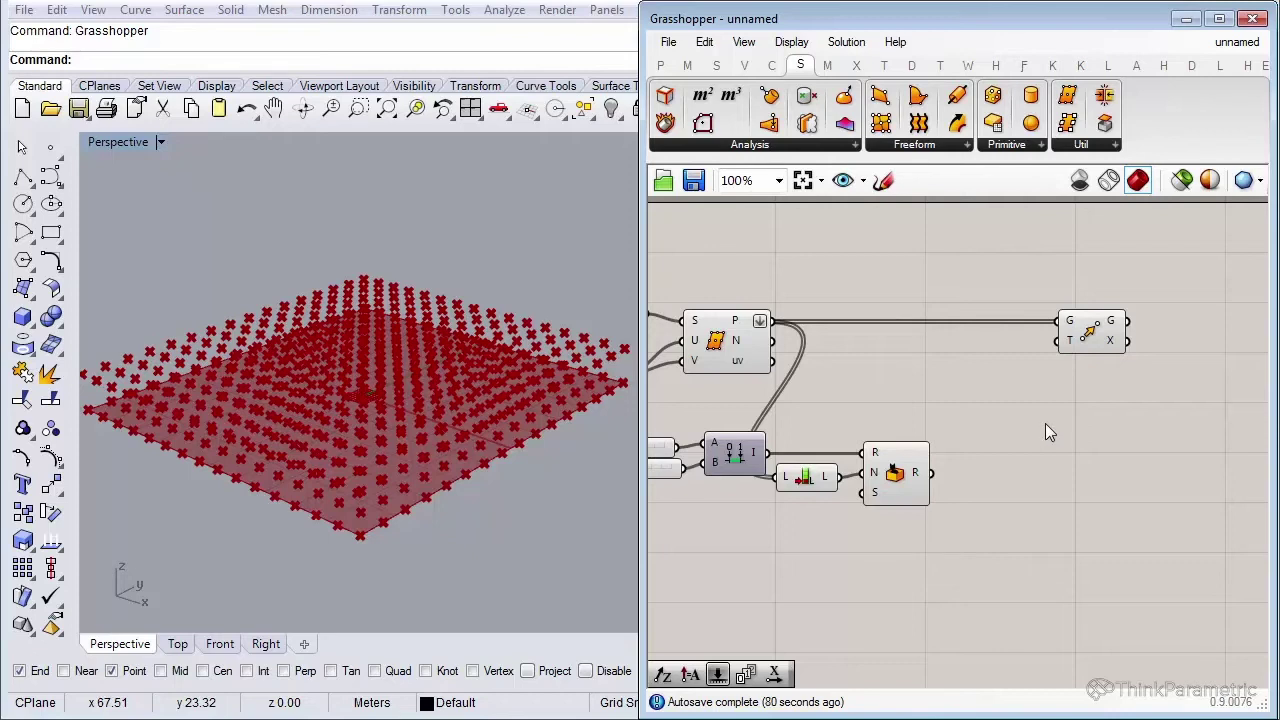
double_click(1046, 430)
type("z")
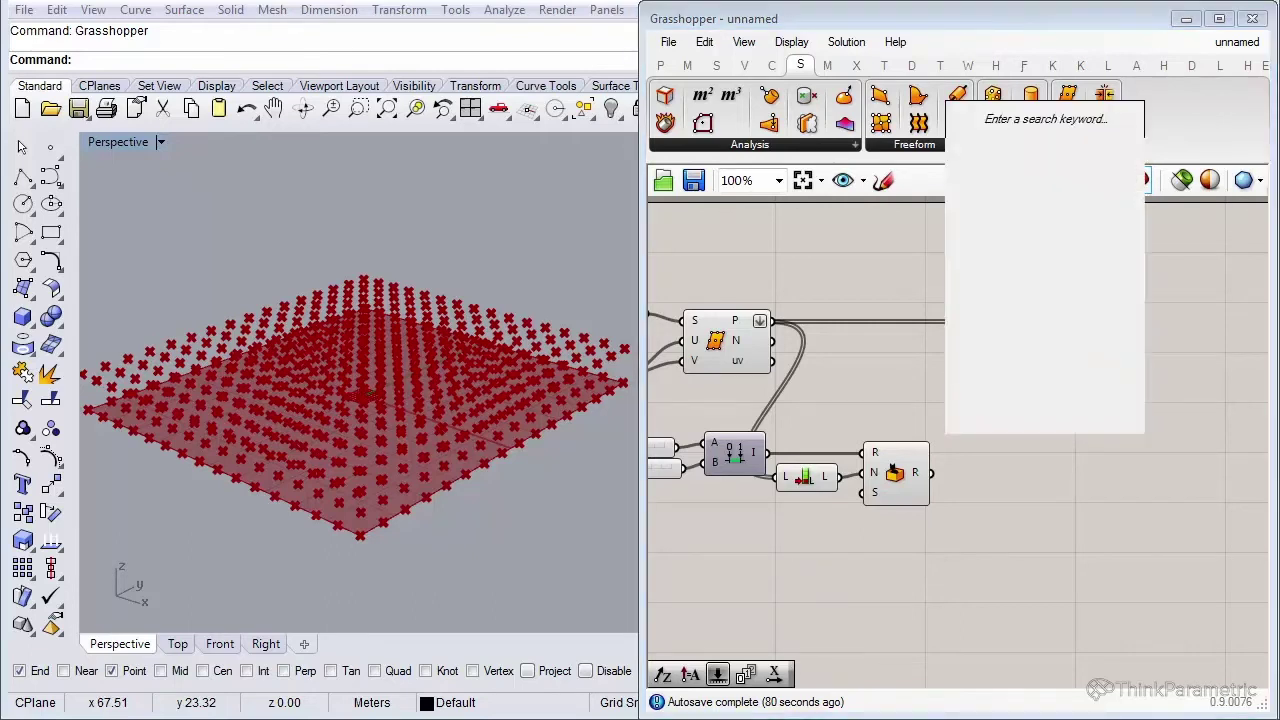
key("Return")
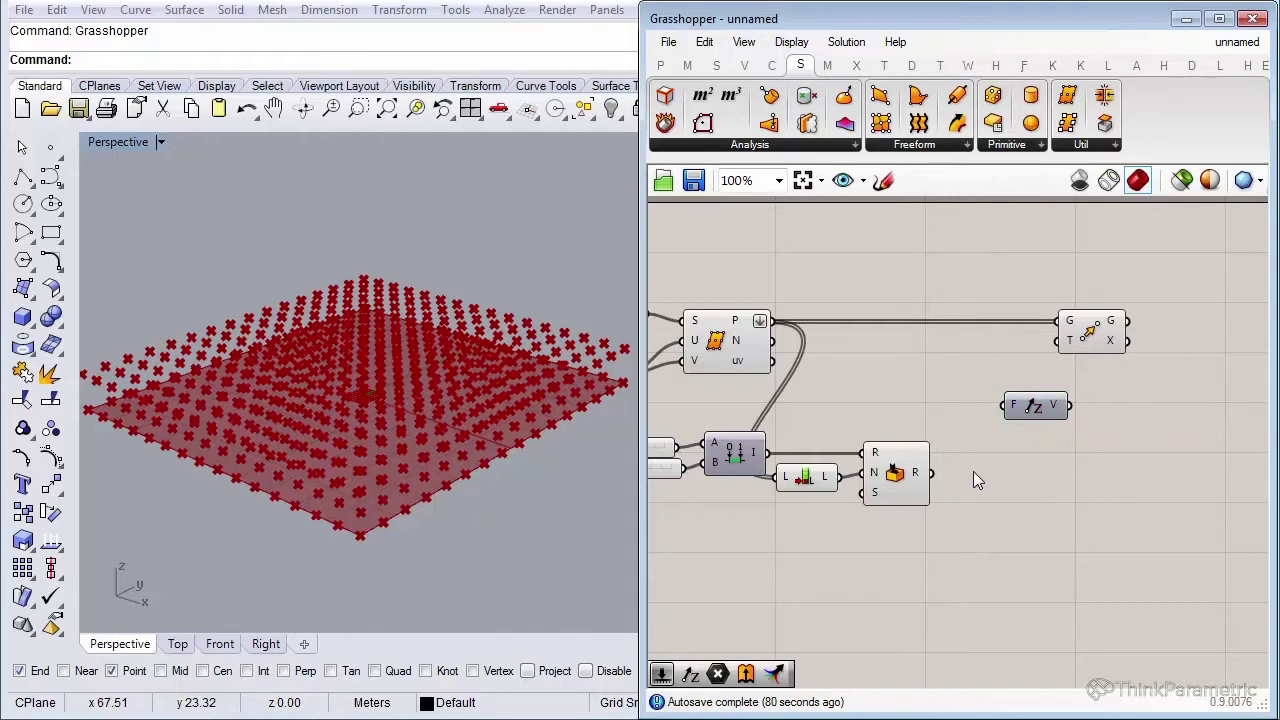
left_click_drag(931, 473, 1050, 366)
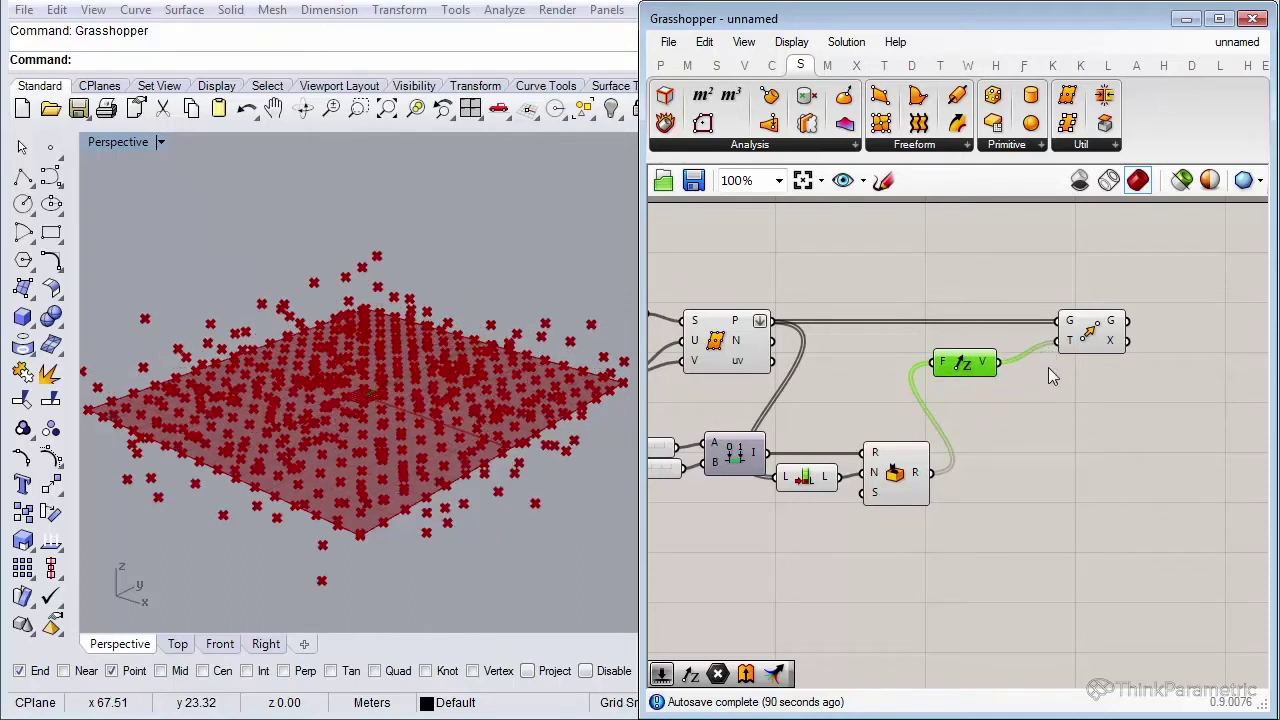
Turn off the preview of the Divide Surface component.
left_click(742, 358)
middle_click(750, 350)
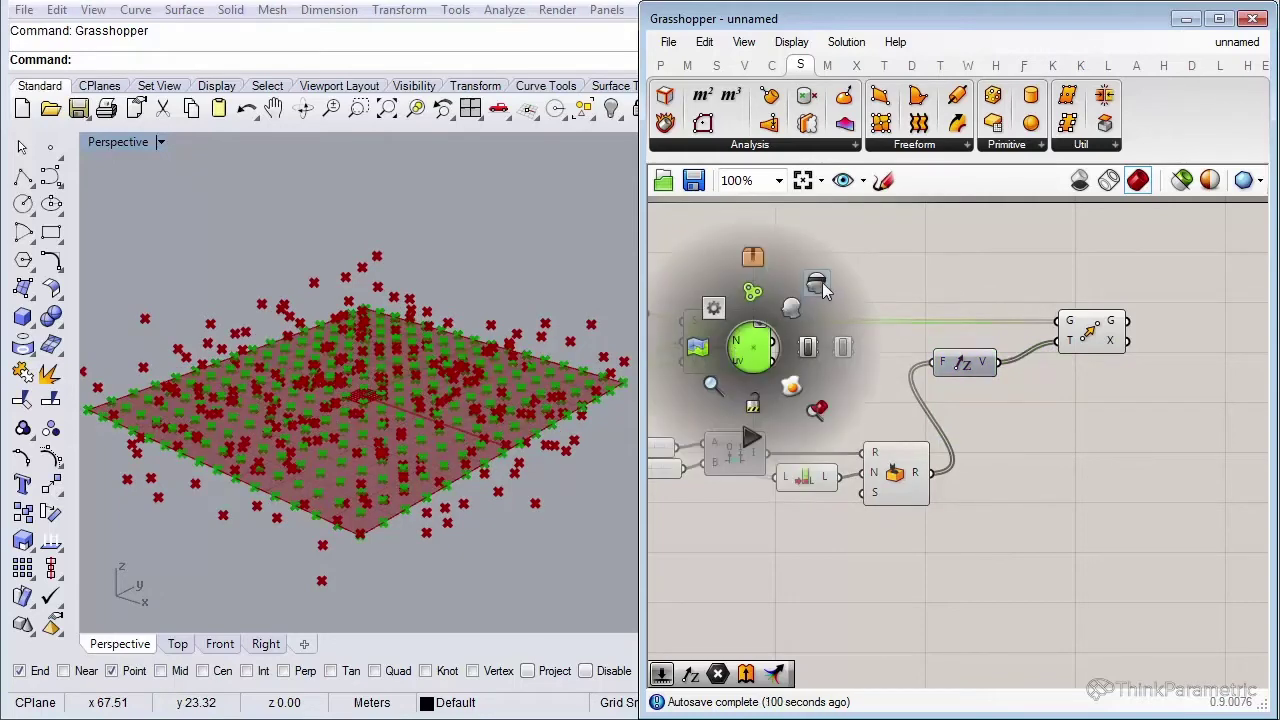
left_click(751, 292)
left_click(925, 303)
right_click_drag(449, 480, 395, 488)
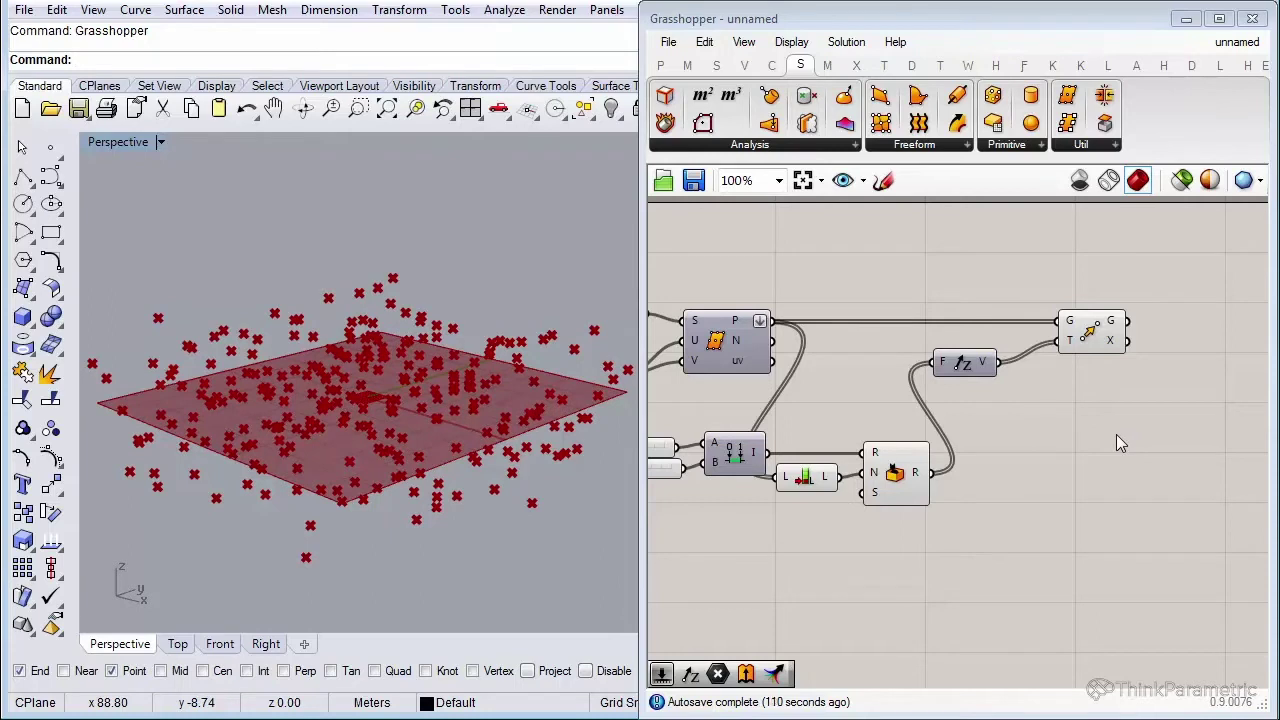
Add a Surface From Points component and place it to the right of Move.
right_click_drag(1117, 436, 1064, 436)
right_click_drag(1146, 428, 1078, 396)
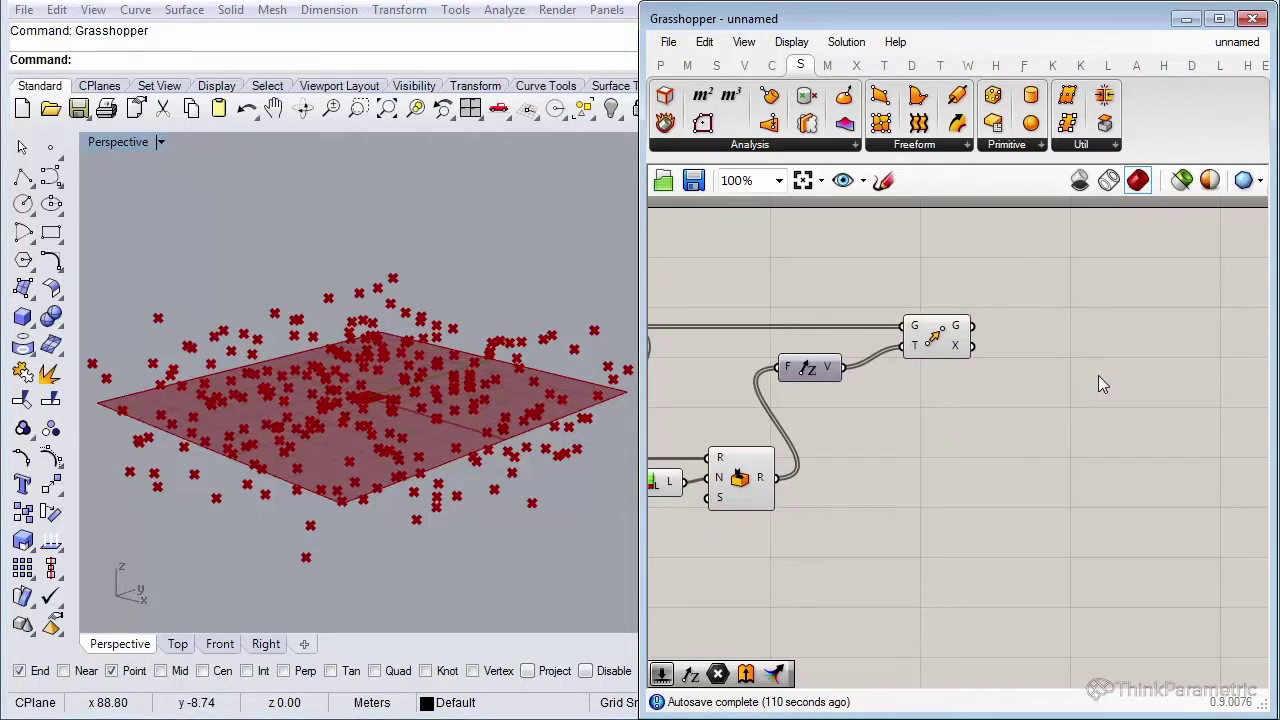
left_click(1080, 146)
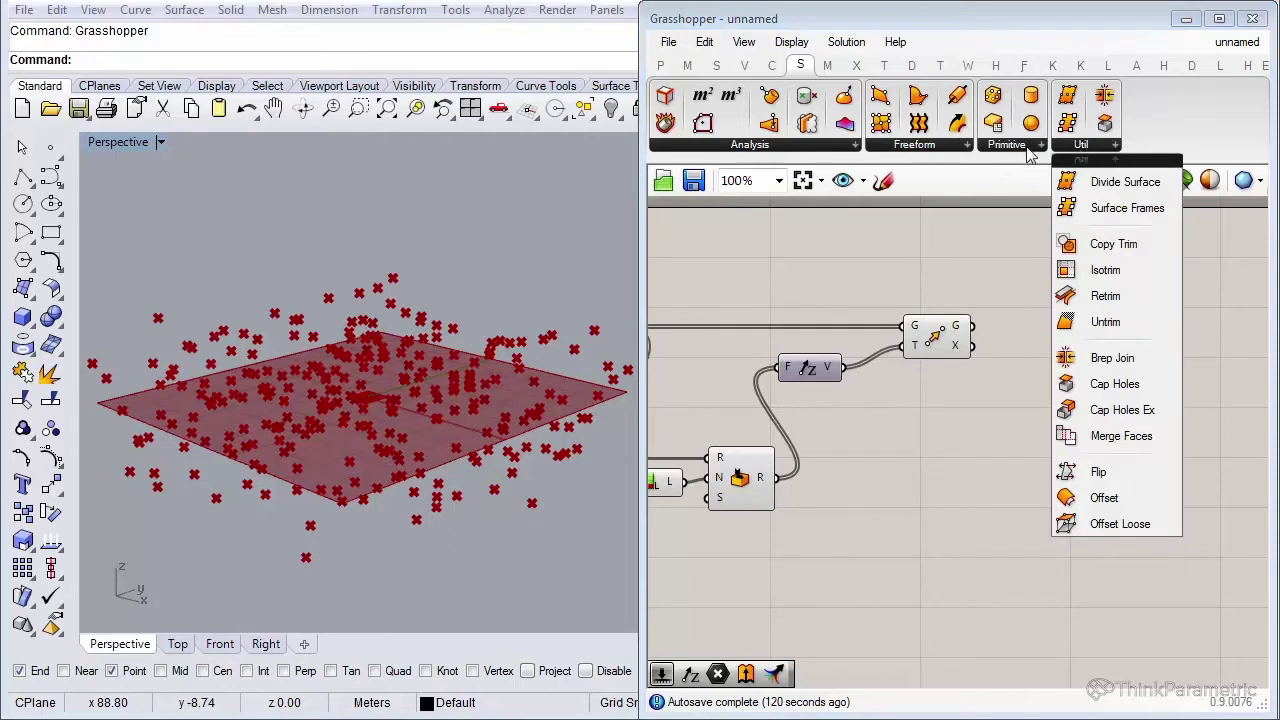
mouse_move(952, 152)
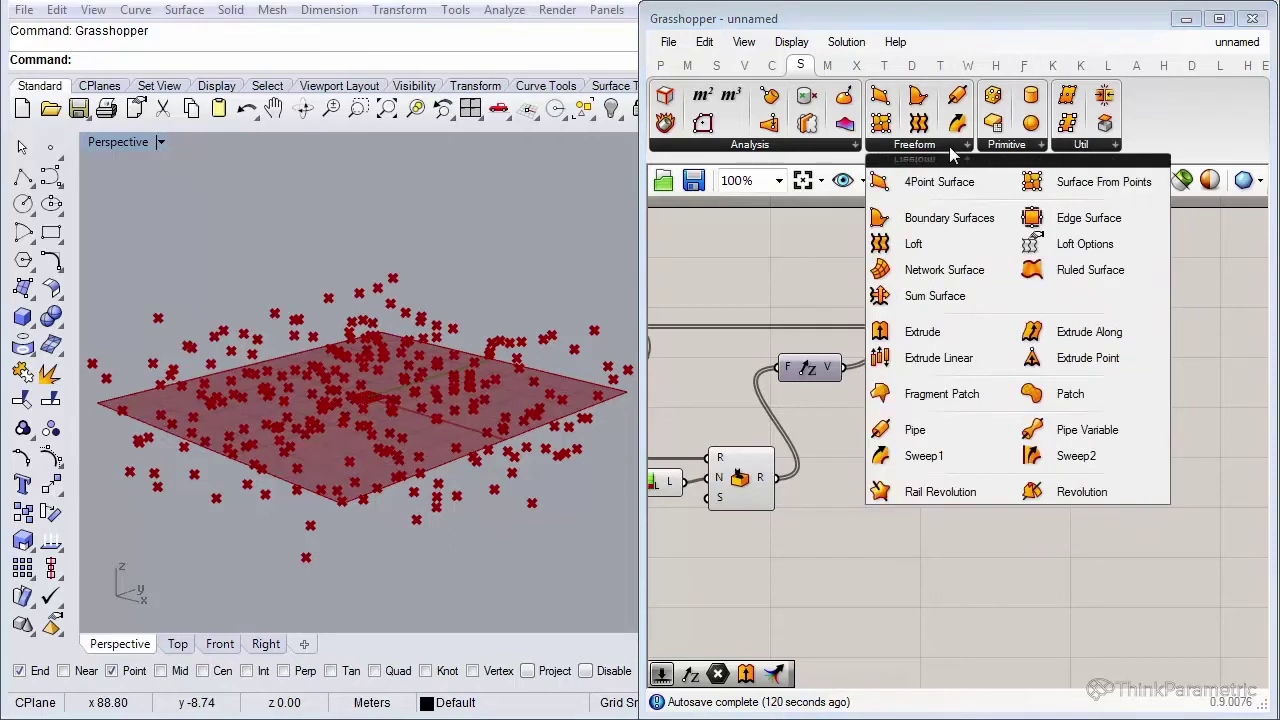
left_click(1080, 190)
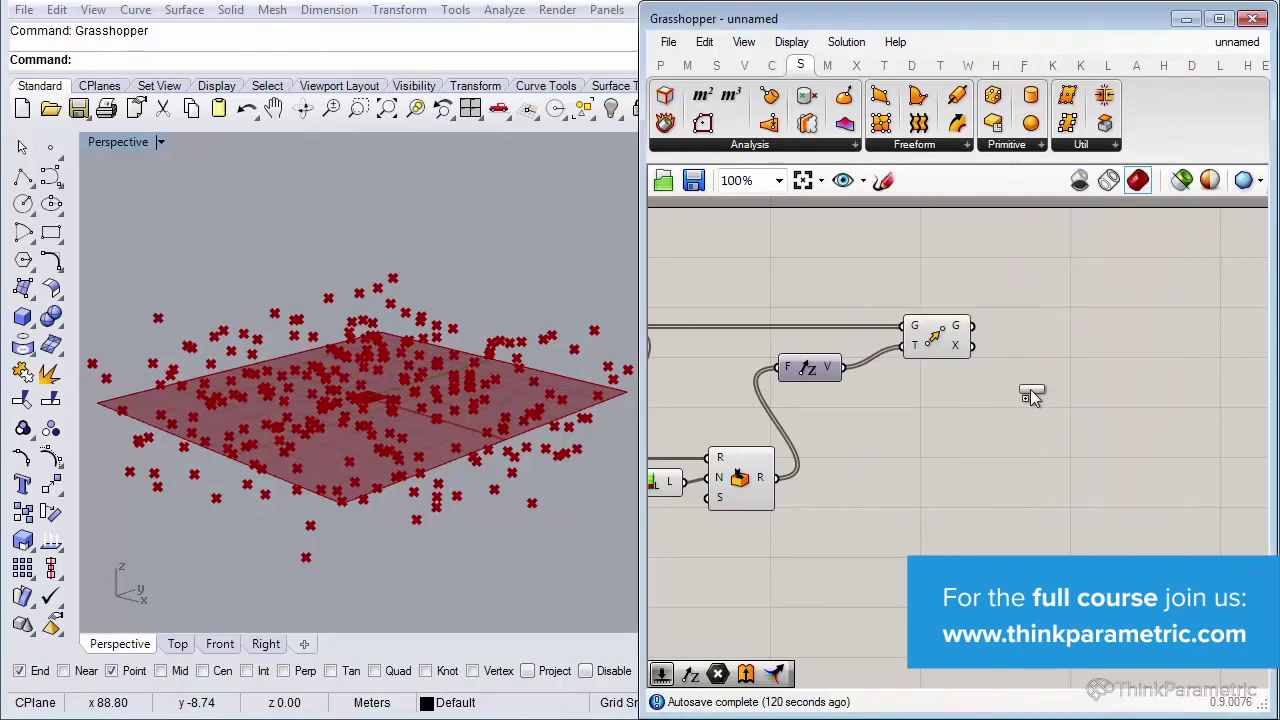
left_click(1076, 376)
left_click_drag(1078, 398, 1076, 368)
left_click(1042, 446)
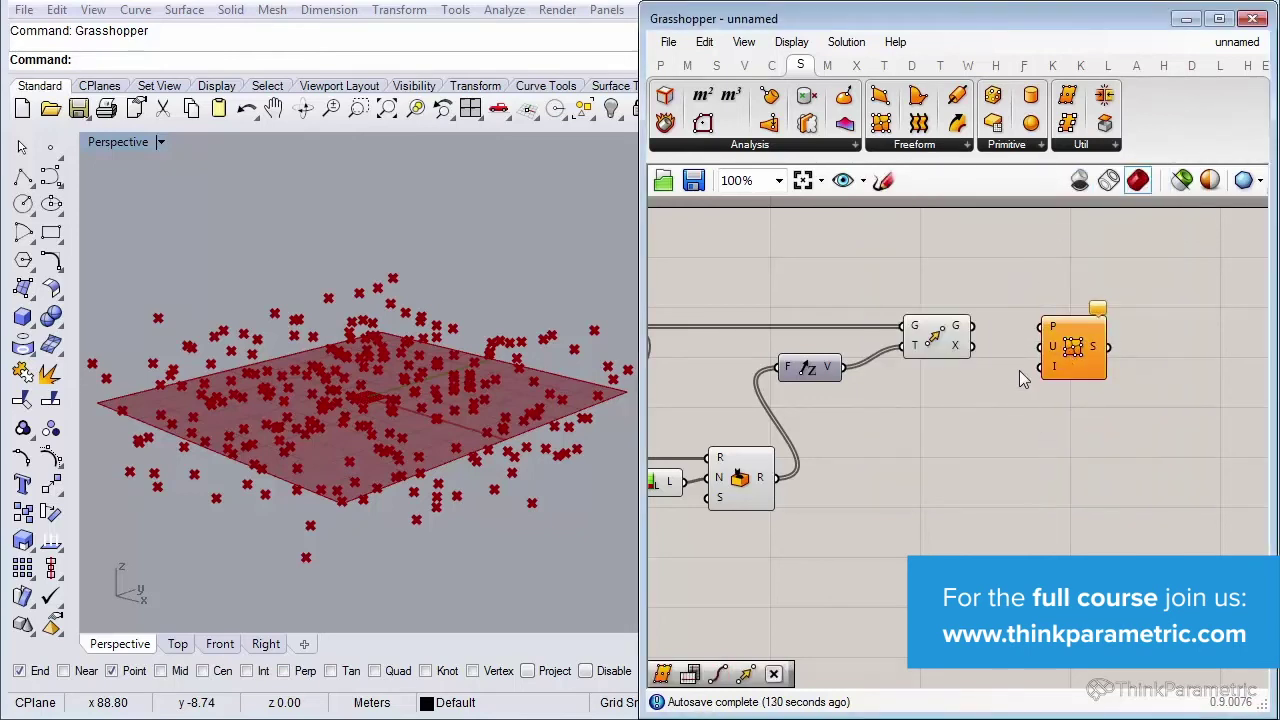
Wire Move's G output to Surface From Points' P input and the slider set to 15 to its U input.
left_click_drag(971, 326, 1082, 352)
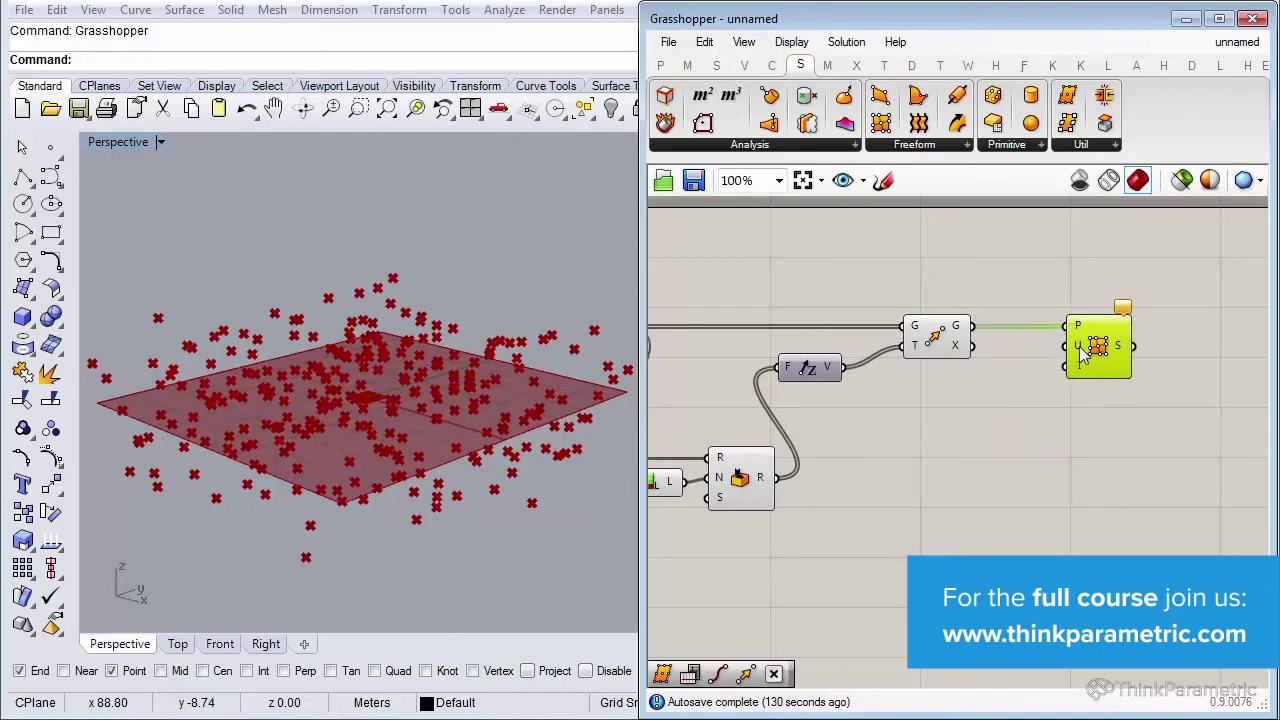
mouse_move(1080, 350)
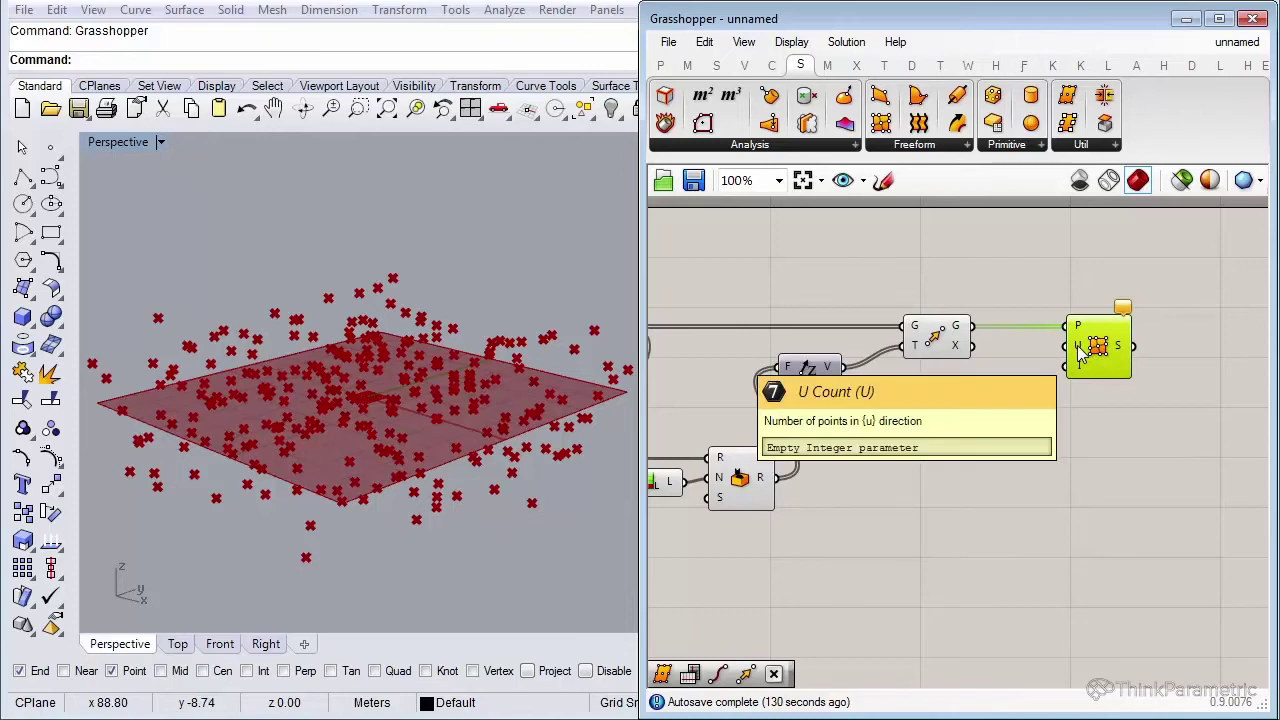
scroll(1080, 350, "down", 3)
right_click_drag(934, 434, 985, 440)
scroll(783, 379, "up", 3)
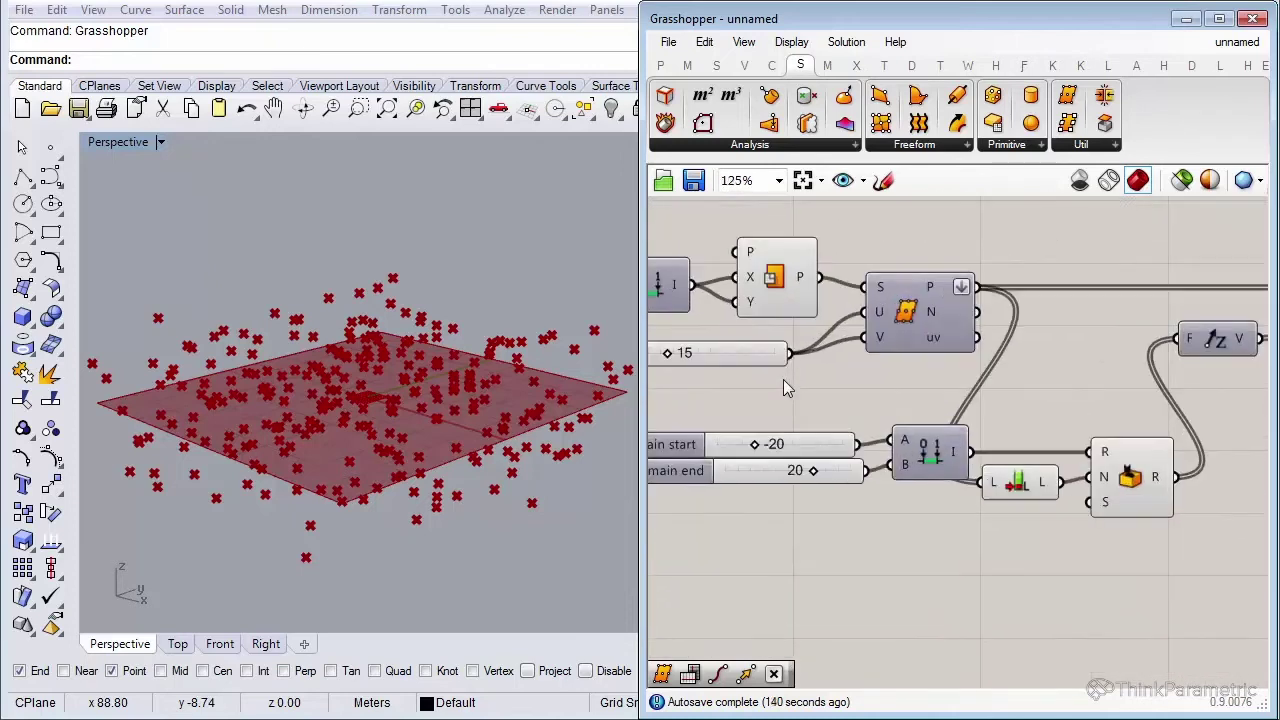
left_click_drag(791, 353, 975, 377)
scroll(829, 406, "down", 5)
scroll(925, 430, "up", 5)
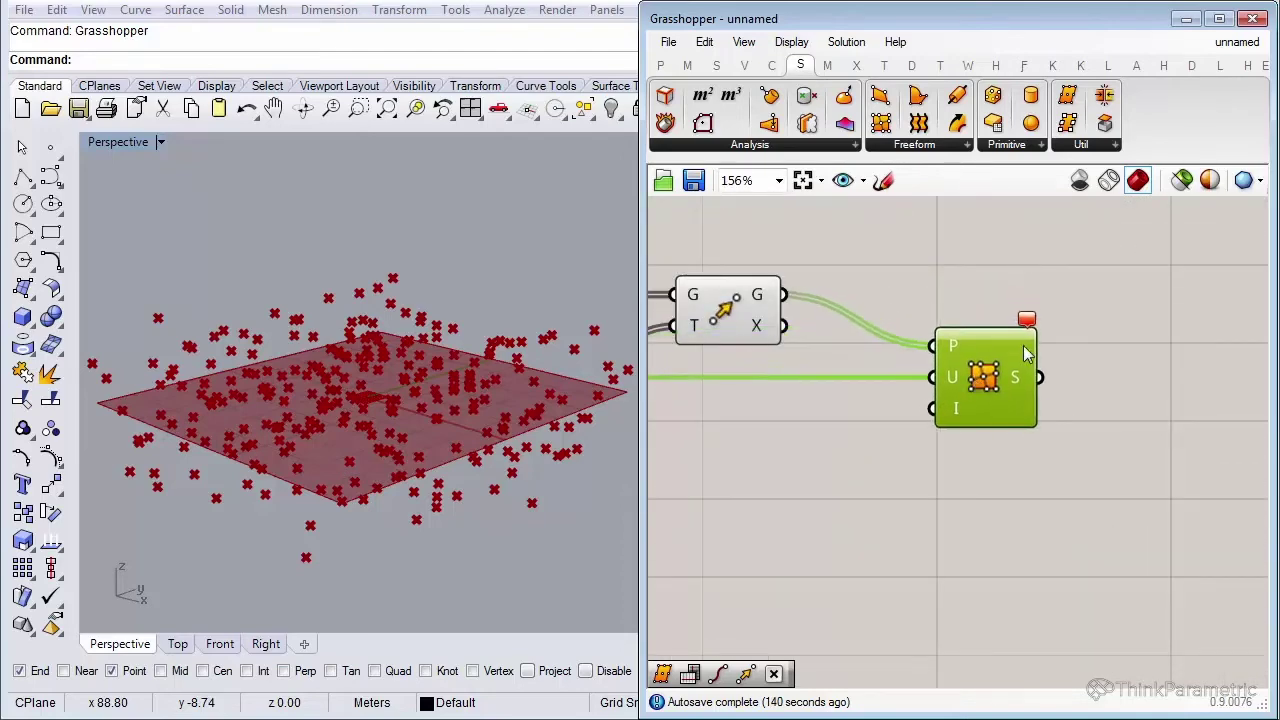
Read the message on Surface From Points and review the division count feeding Divide Surface.
mouse_move(1027, 324)
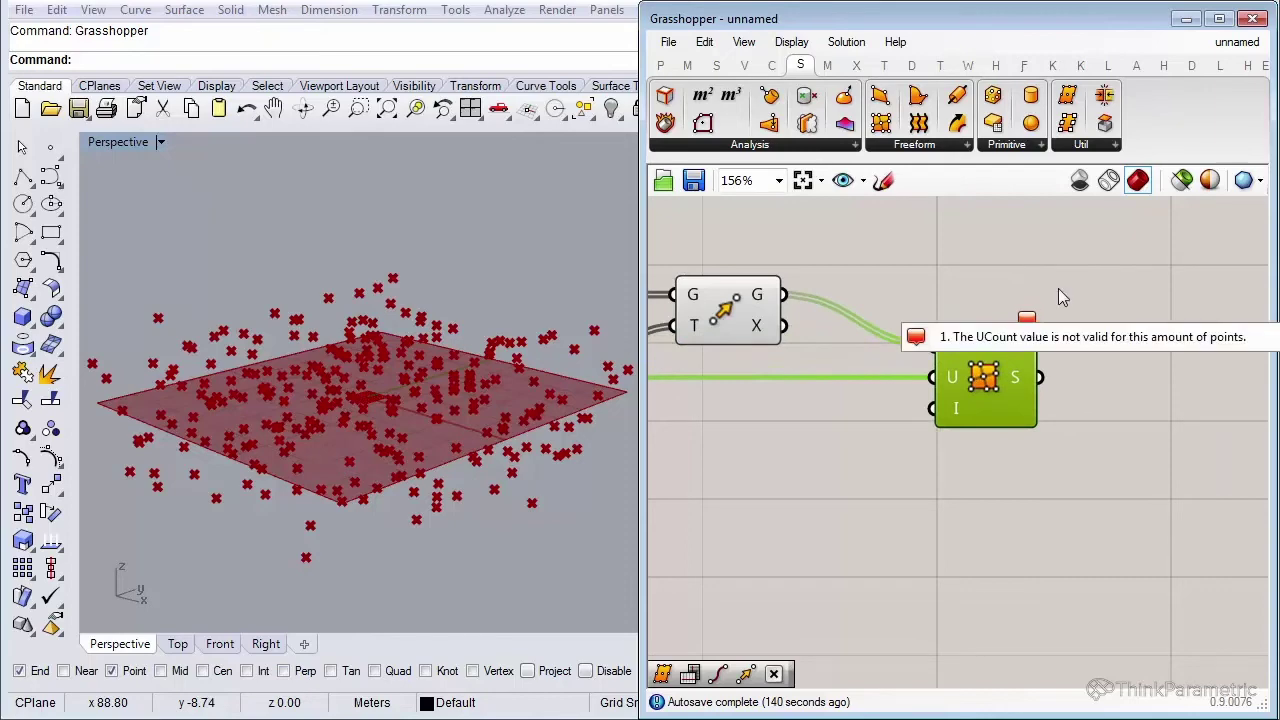
left_click(1058, 289)
scroll(1058, 289, "down", 4)
scroll(740, 312, "up", 1)
scroll(740, 312, "up", 2)
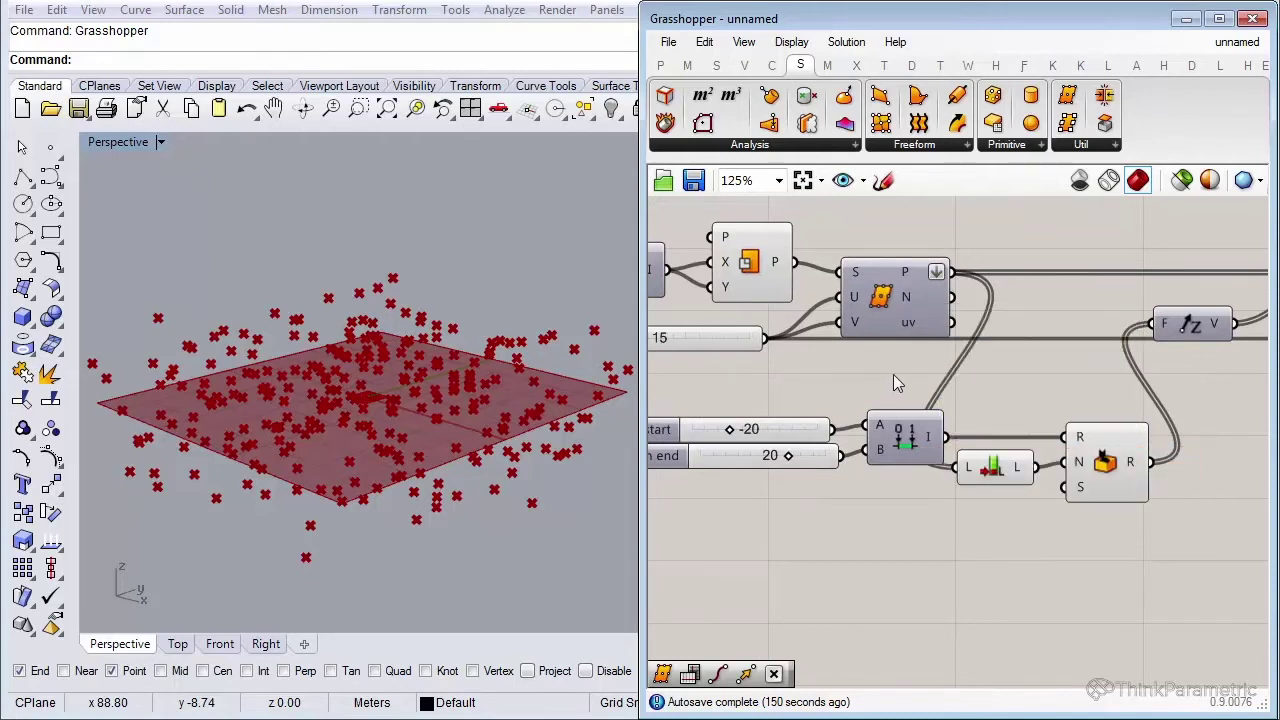
scroll(965, 367, "down", 1)
right_click_drag(1110, 362, 856, 362)
scroll(1059, 358, "up", 2)
Apply the expression x+1 to the U input of Surface From Points.
mouse_move(1020, 320)
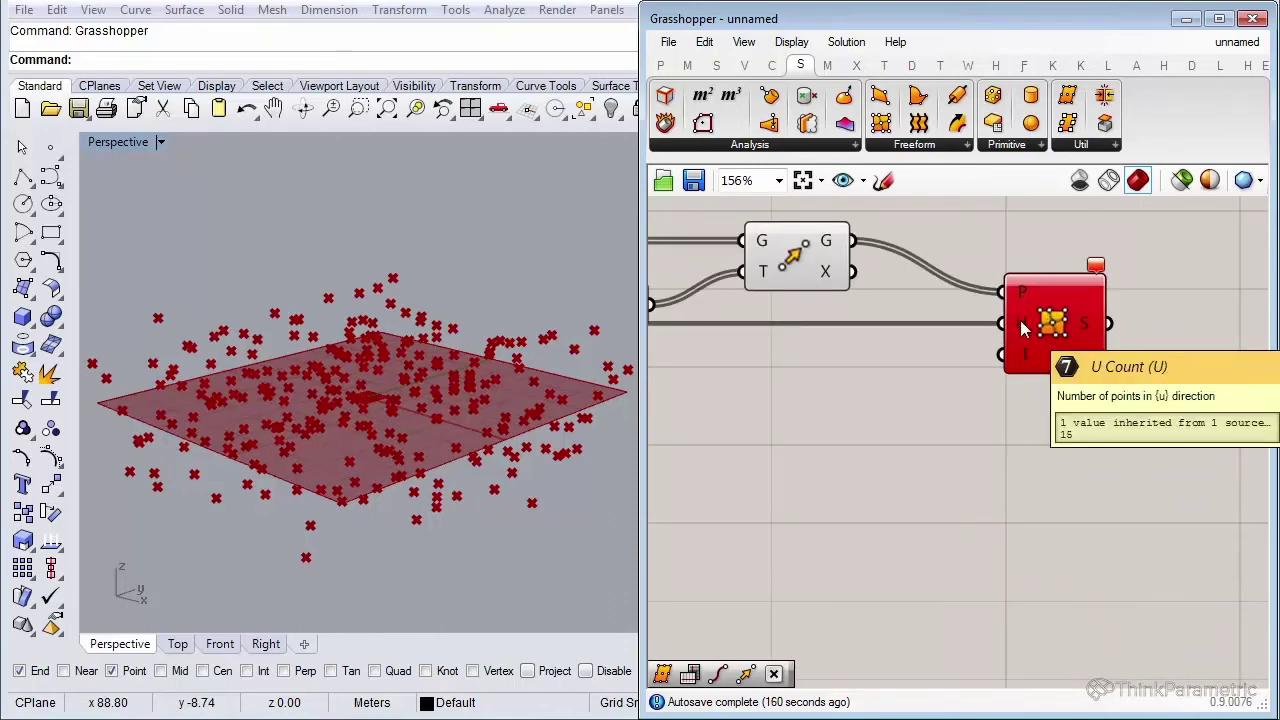
right_click(1020, 322)
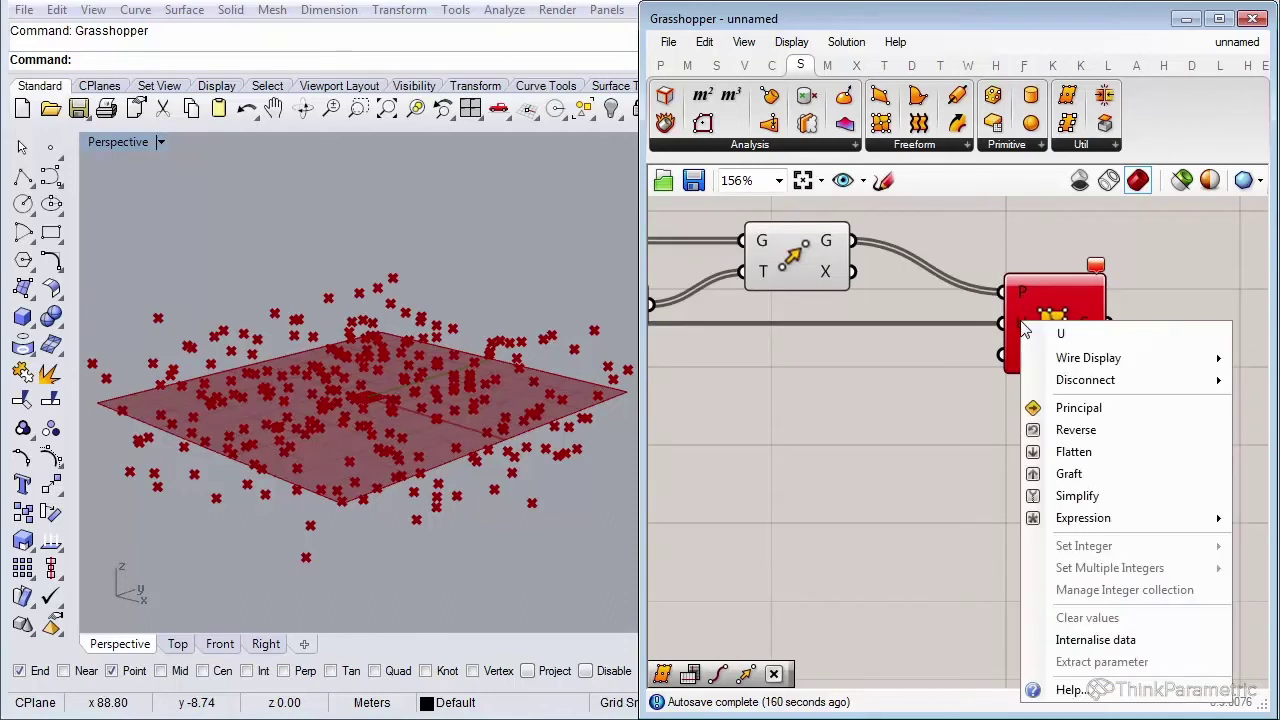
mouse_move(1055, 525)
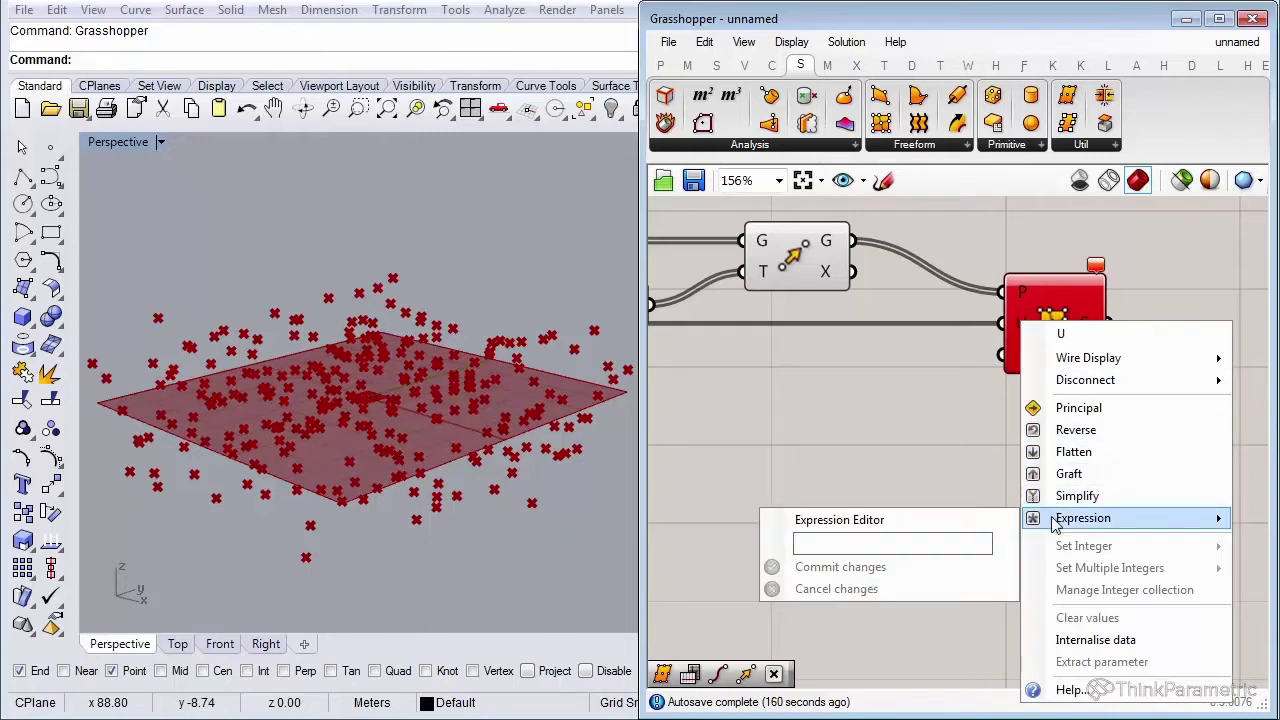
left_click(945, 539)
type("x+1")
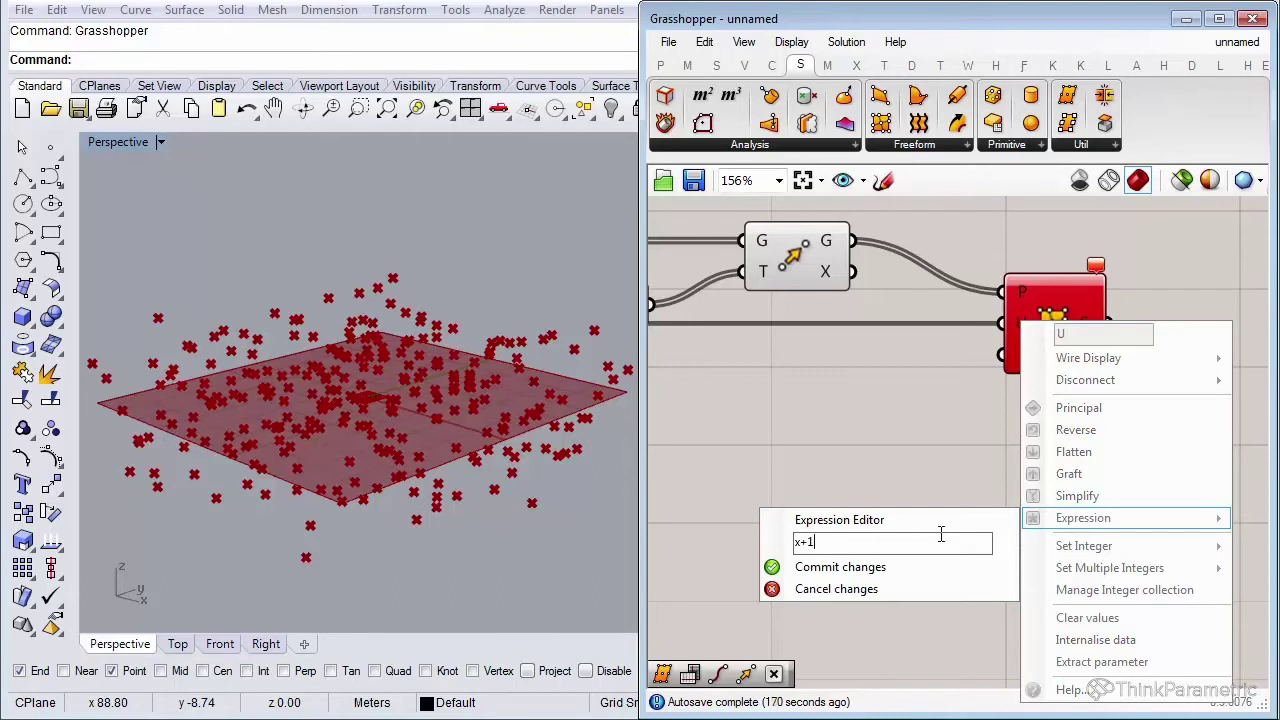
left_click(886, 569)
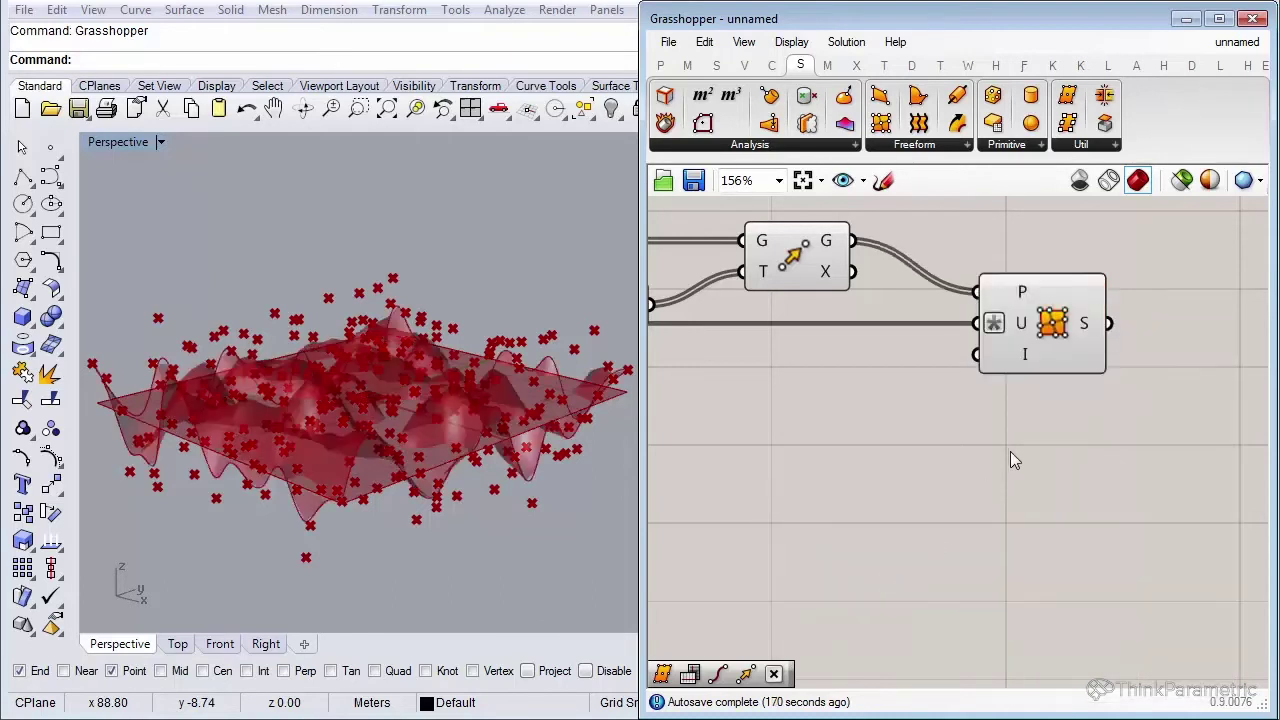
Move the Surface From Points component closer to Move.
left_click(1068, 321)
left_click_drag(1050, 339, 989, 339)
left_click(1000, 392)
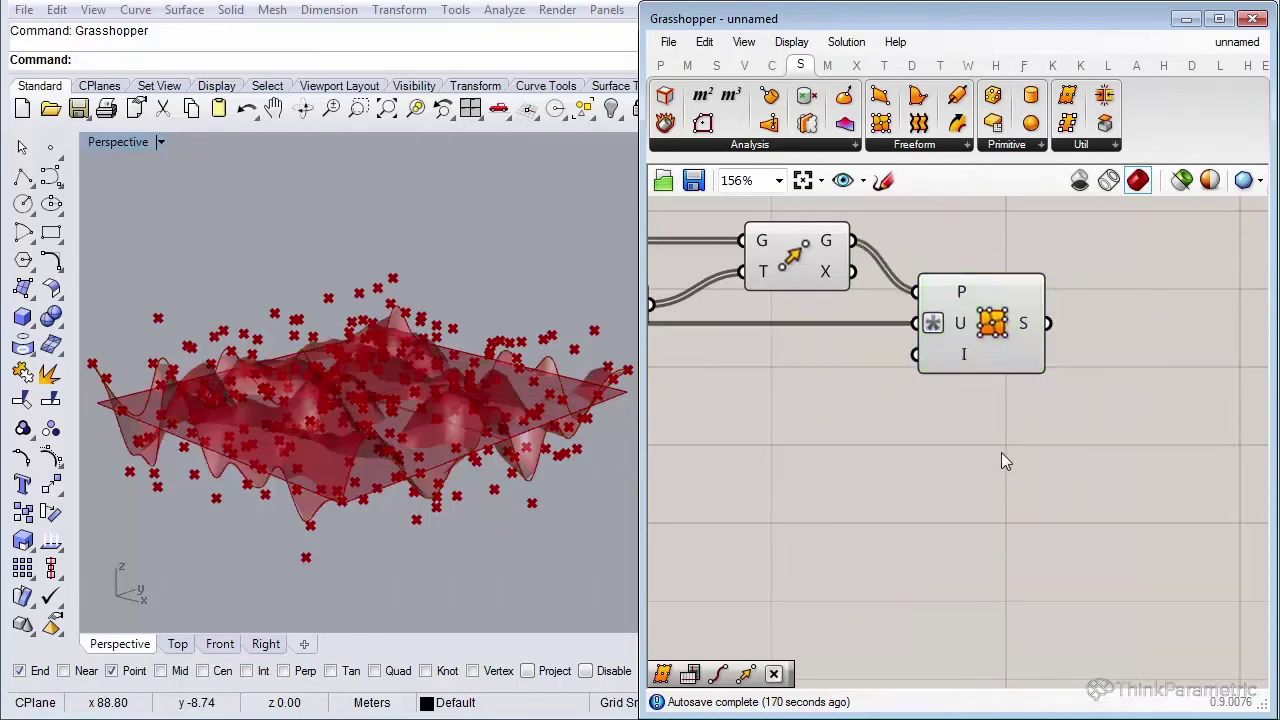
Turn off the preview of the Move component's displaced points.
right_click_drag(414, 409, 406, 480)
scroll(445, 435, "up", 3)
scroll(978, 436, "down", 3)
left_click(958, 340)
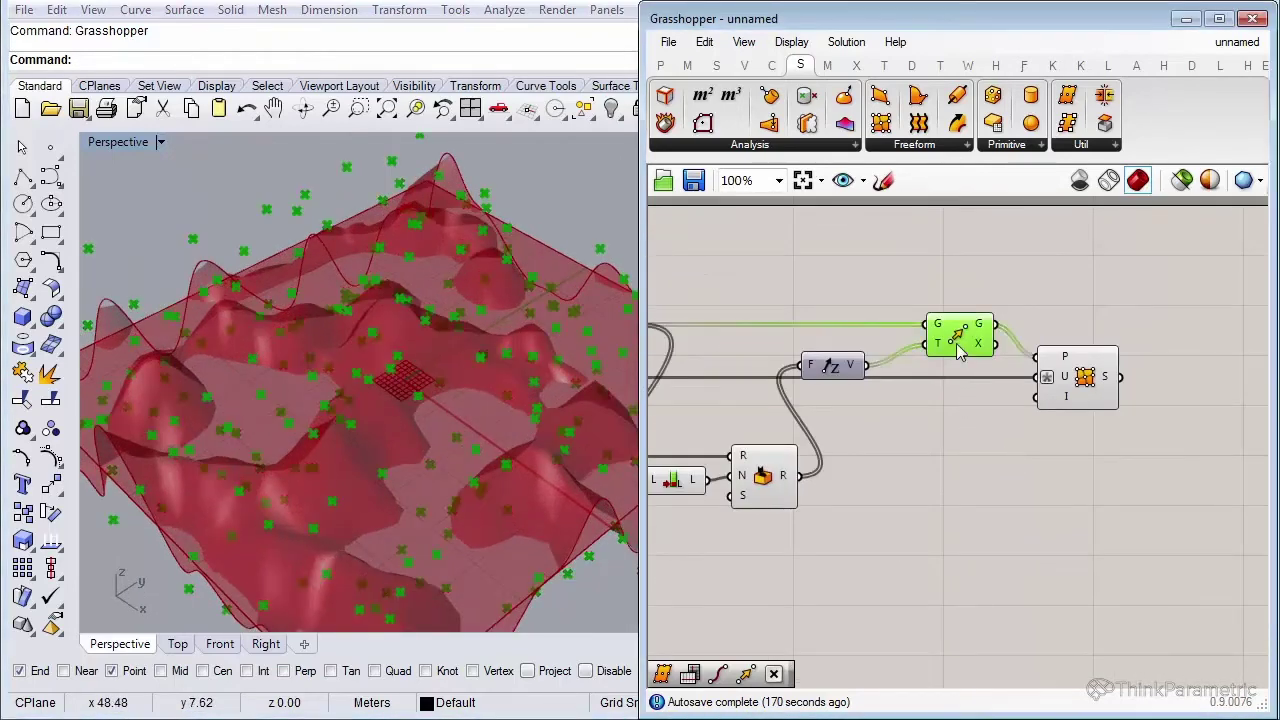
middle_click(934, 499)
left_click(997, 436)
Turn off the preview of the Plane Surface component and inspect the remaining wavy surface from another angle.
right_click_drag(770, 445, 877, 447)
left_click(797, 345)
middle_click(792, 338)
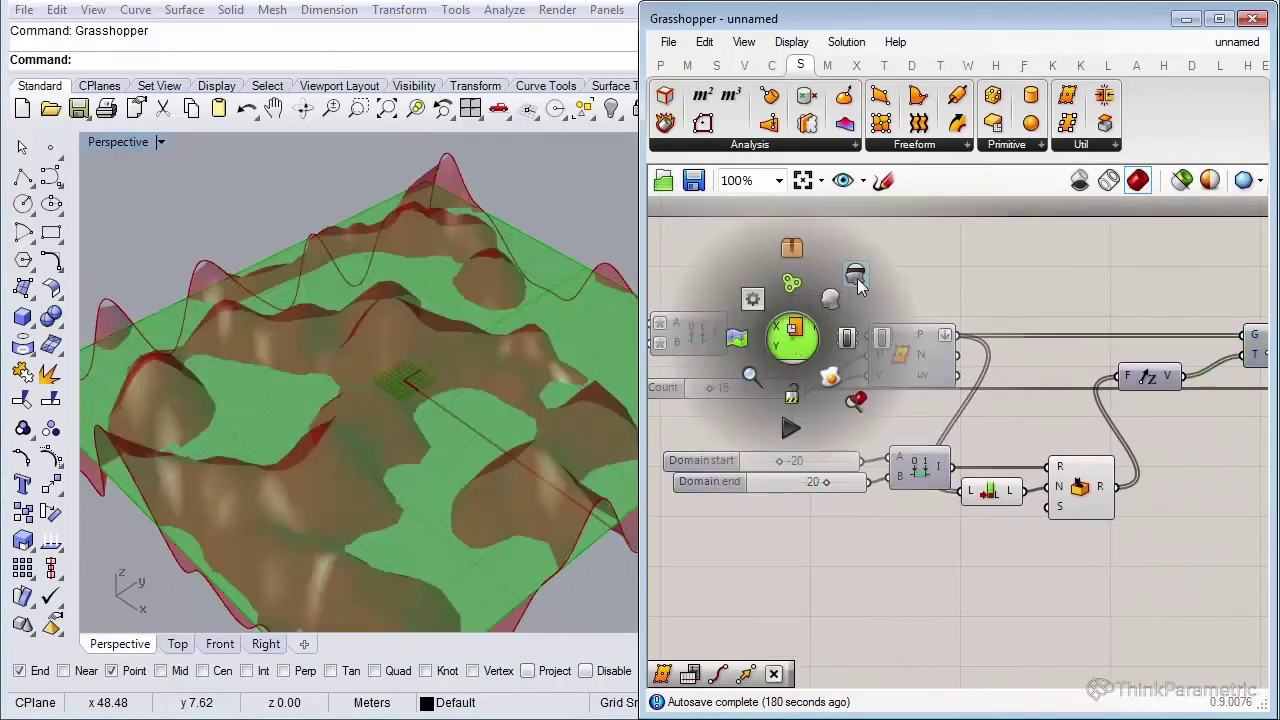
left_click(862, 280)
right_click_drag(431, 508, 398, 384)
right_click_drag(477, 437, 415, 500)
Shift Random and List Length slightly away from Construct Domain.
right_click_drag(781, 512, 743, 407)
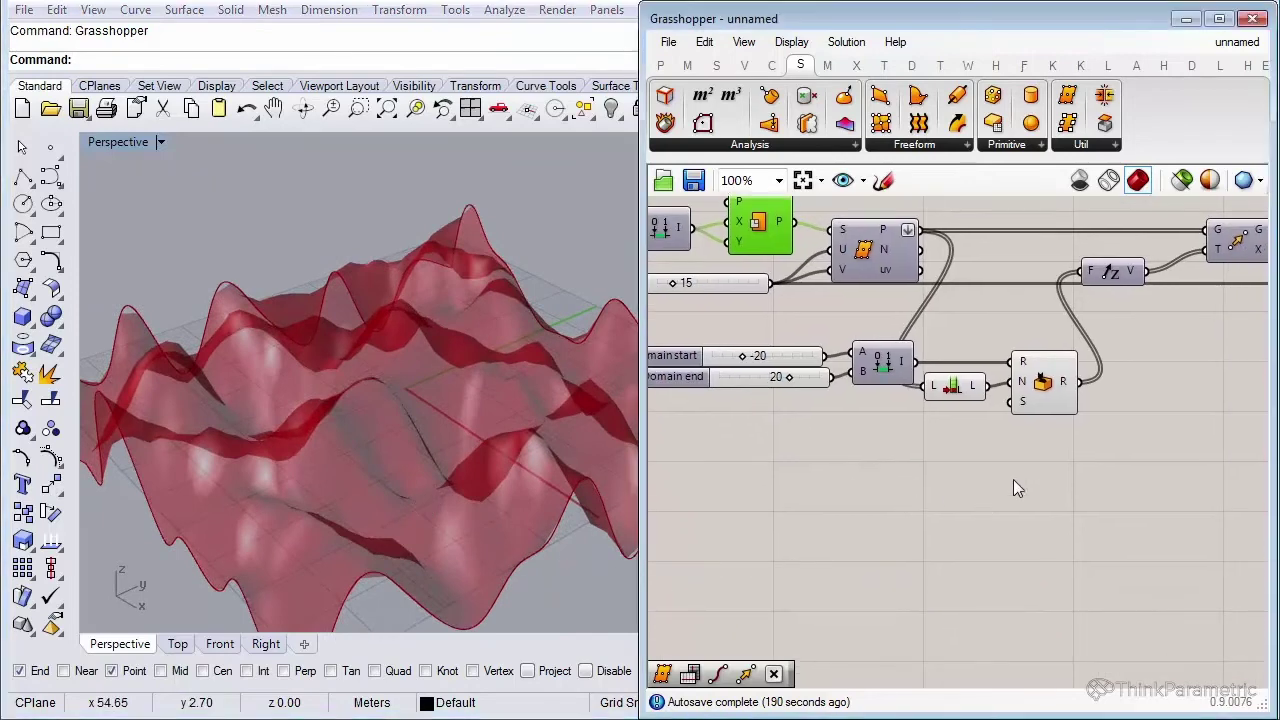
left_click(1053, 393)
left_click(949, 390)
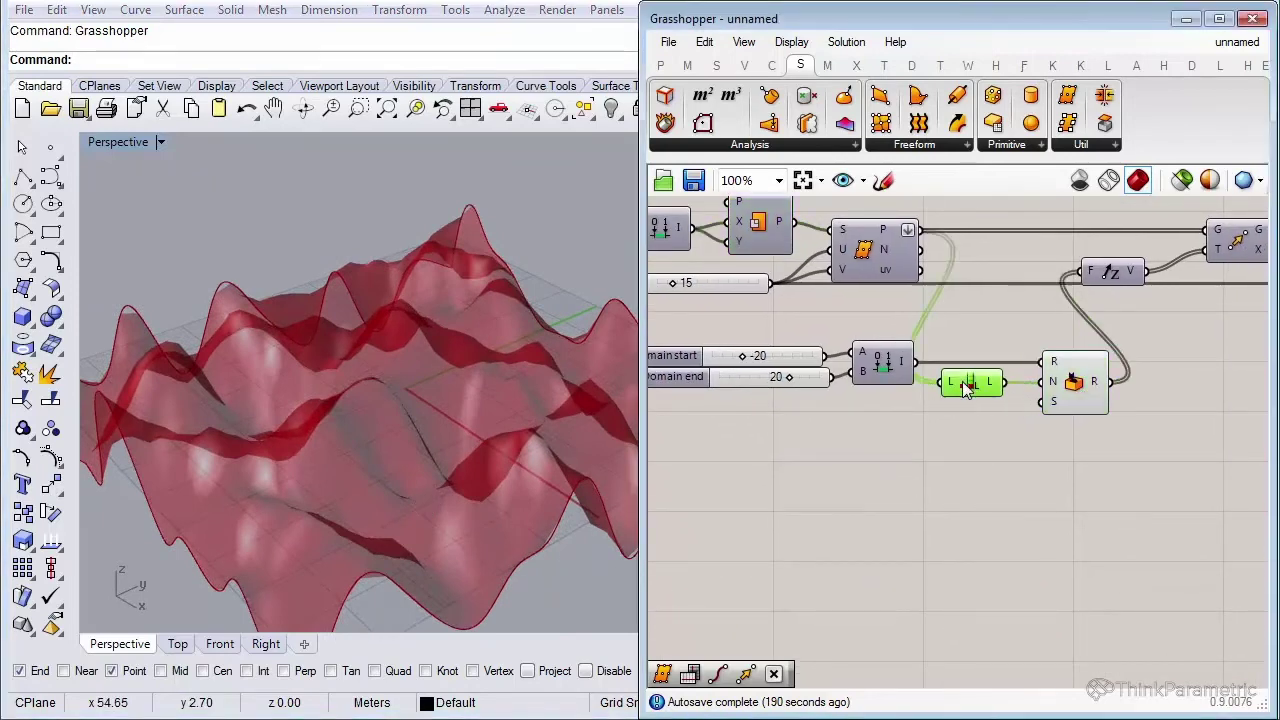
right_click_drag(1020, 468, 1003, 516)
Add a Number Slider initialised with 10, wire it to Random's S input, and set the seed to 5.
scroll(1003, 517, "up", 3)
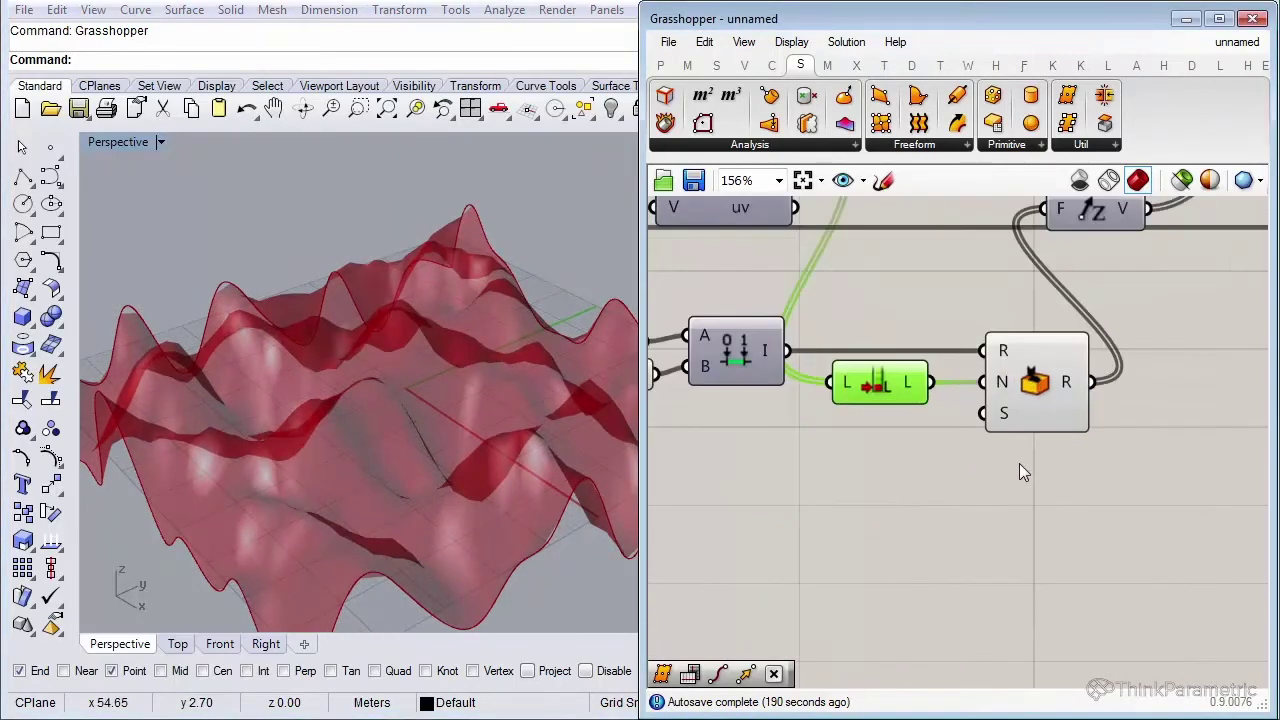
mouse_move(1006, 418)
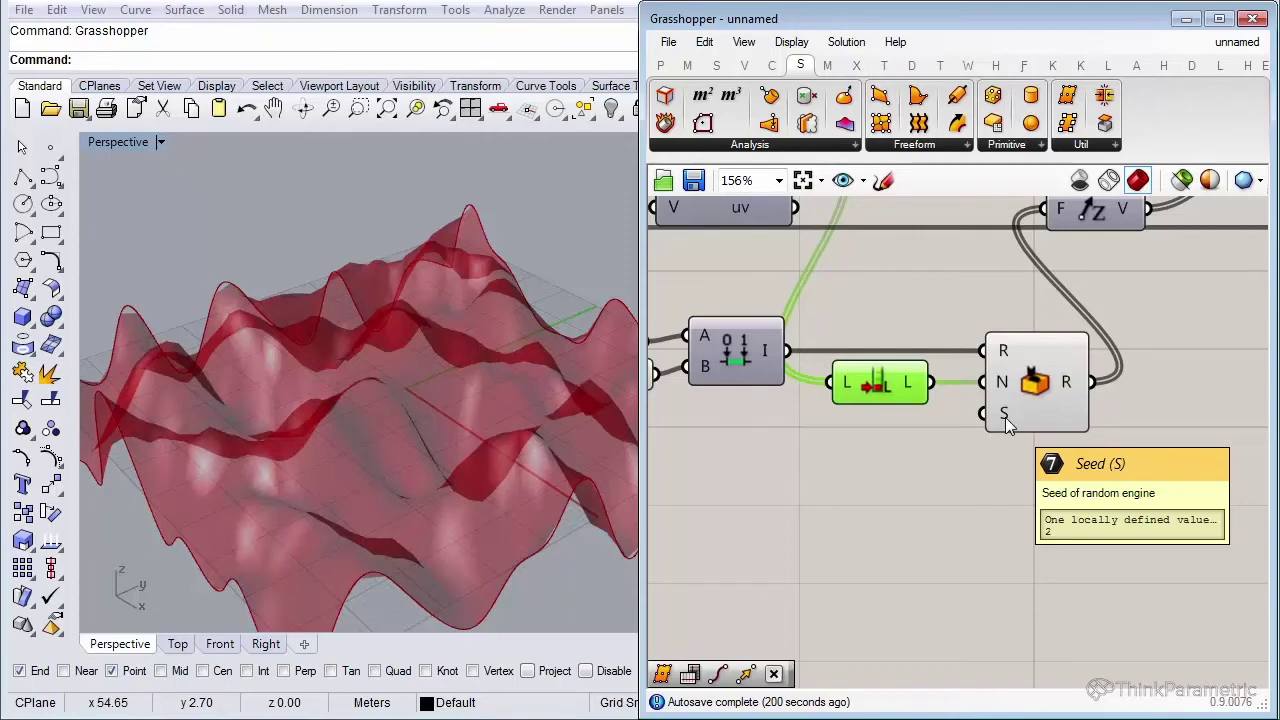
double_click(837, 540)
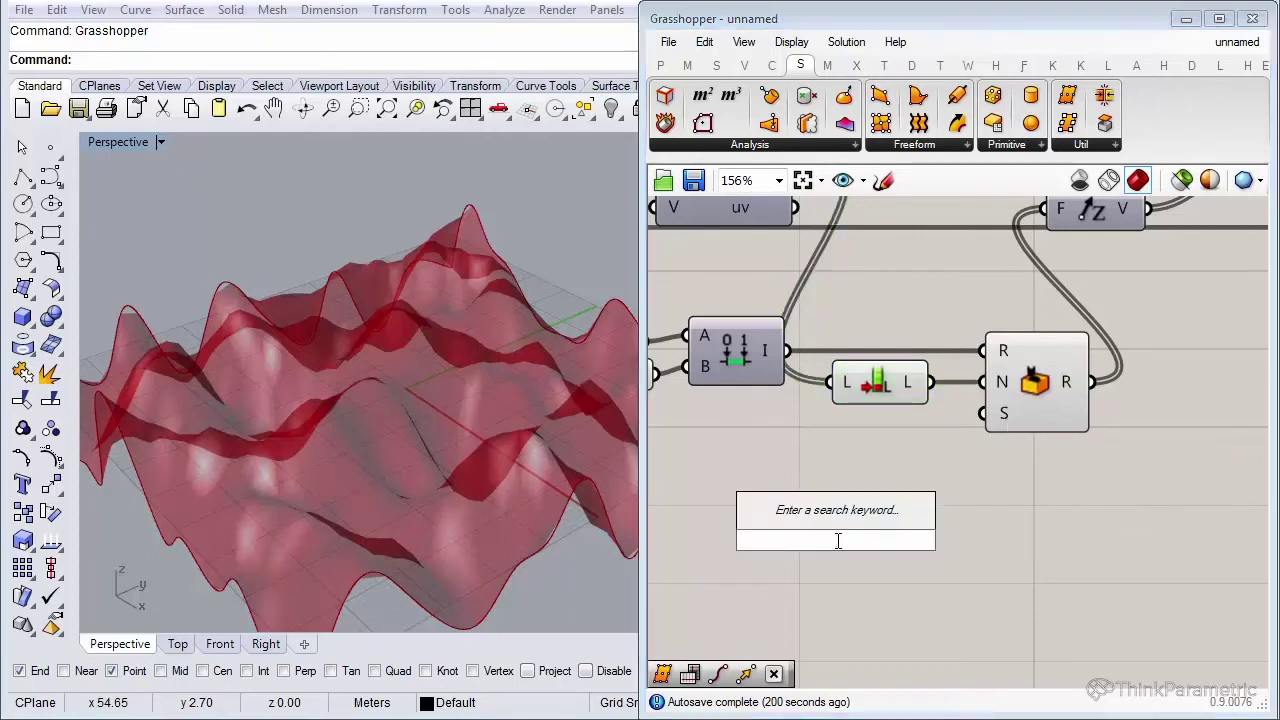
type("10")
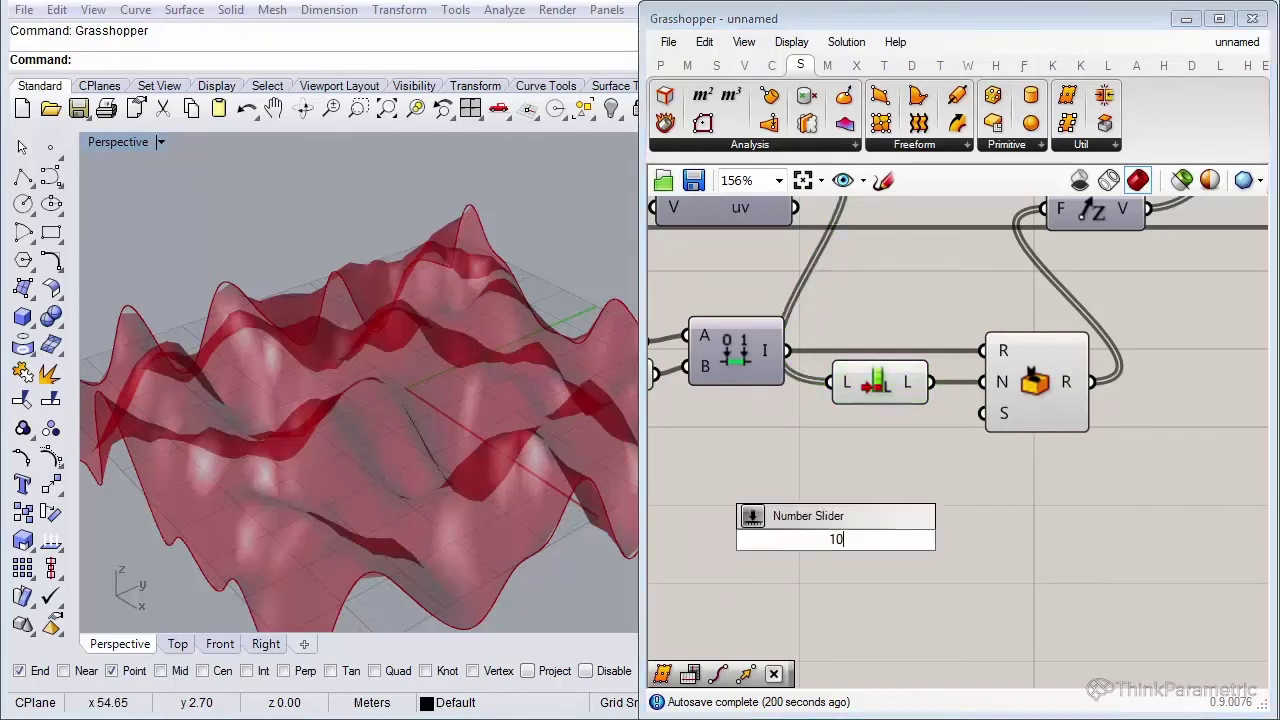
key("Return")
left_click_drag(993, 425, 815, 491)
right_click_drag(1092, 459, 973, 507)
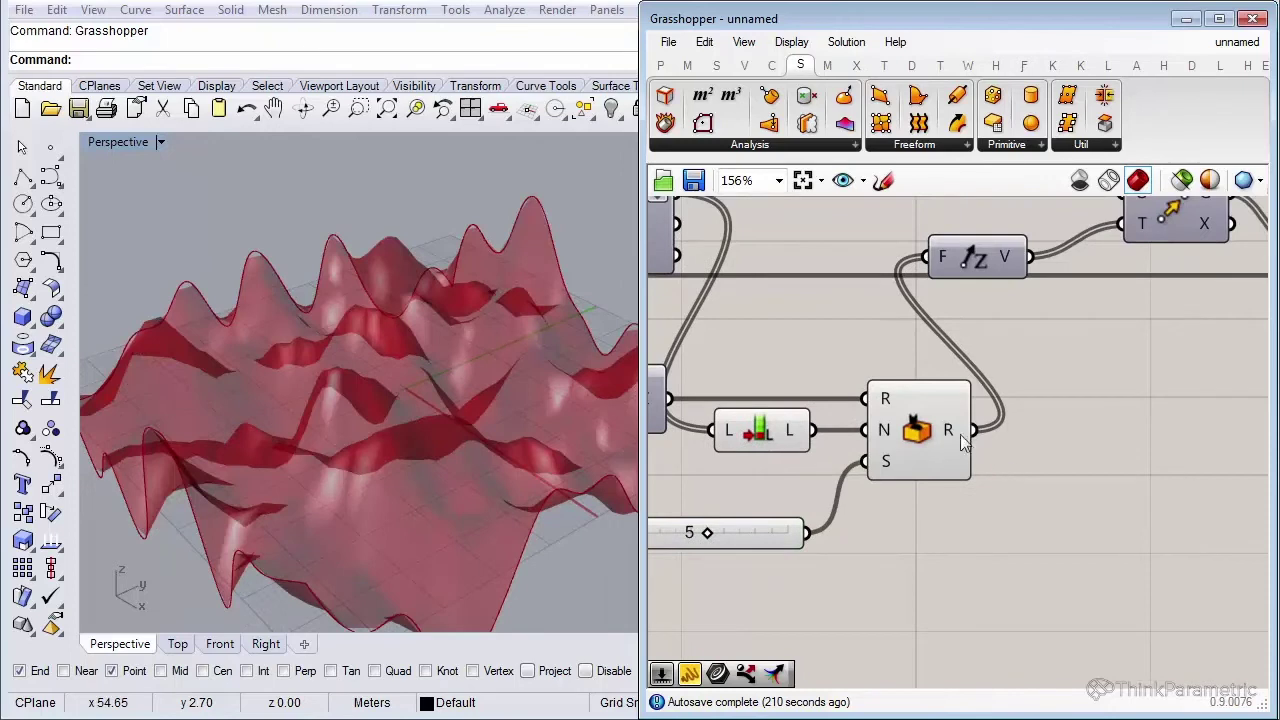
mouse_move(953, 434)
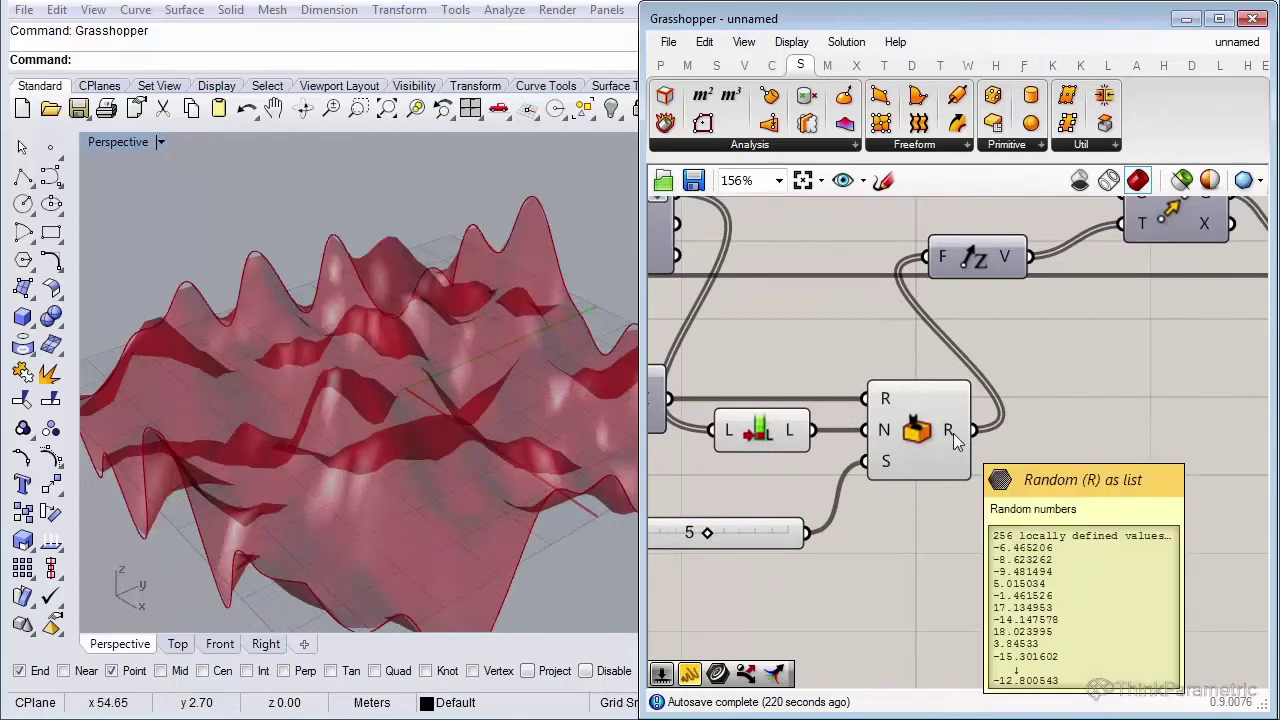
Find the Surface From Points component at the end of the definition and enable its preview.
right_click_drag(1039, 389, 965, 451)
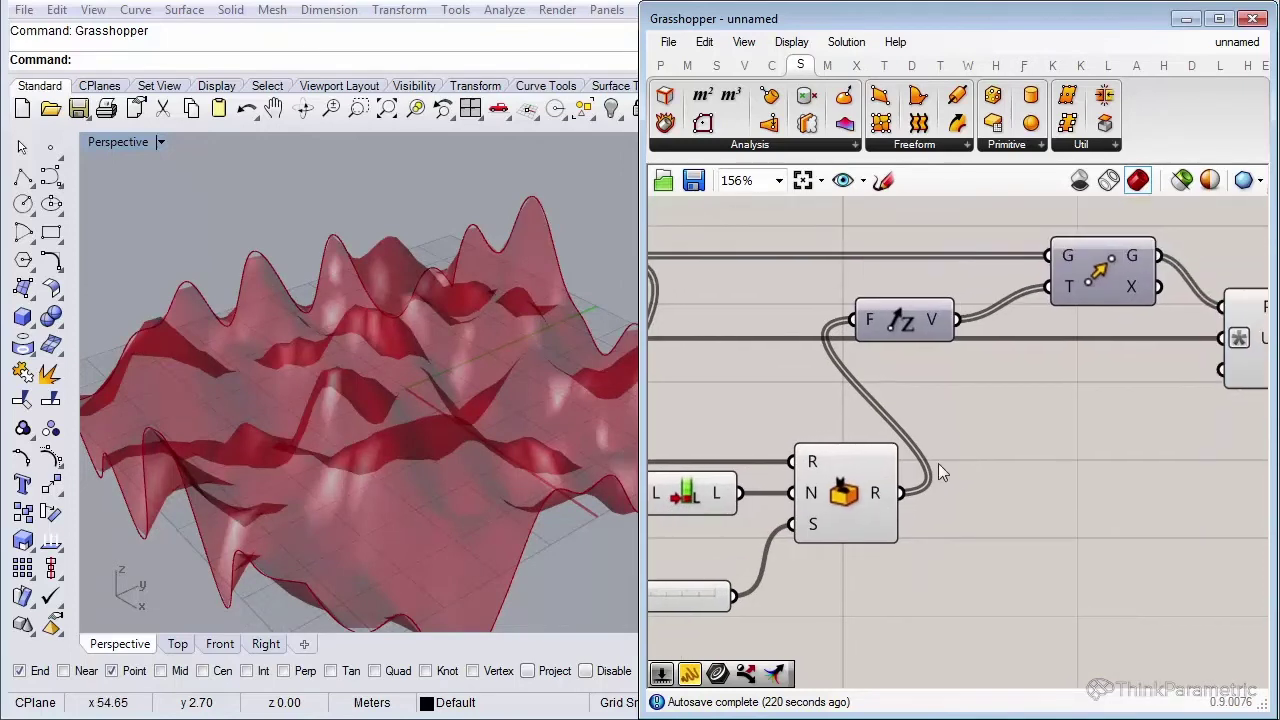
scroll(994, 449, "down", 2)
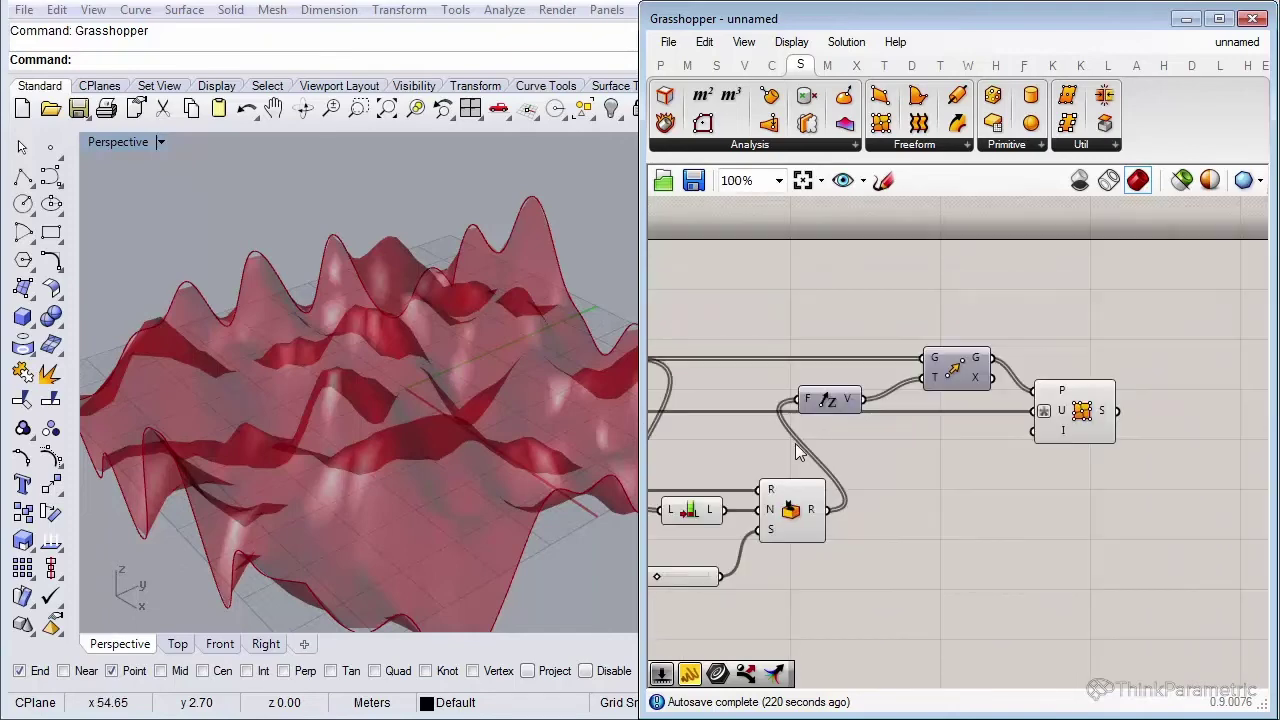
right_click_drag(1088, 432, 798, 407)
scroll(1035, 435, "up", 1)
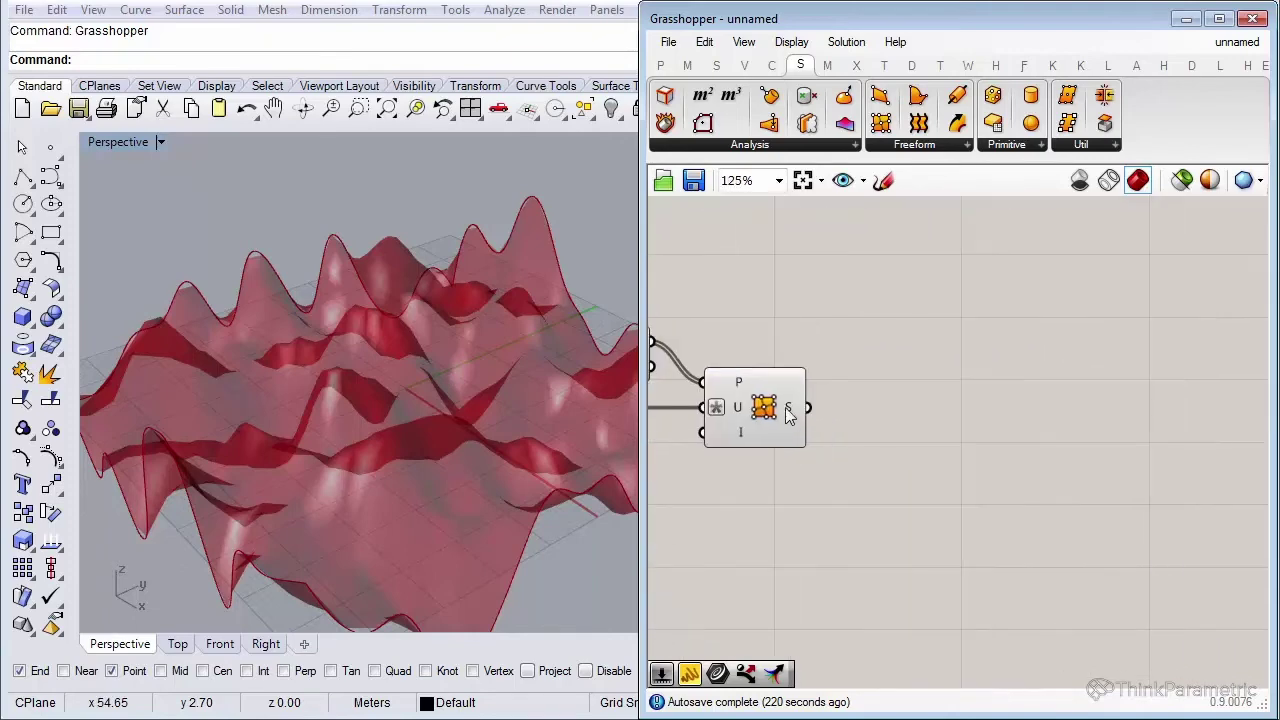
left_click(785, 425)
middle_click(800, 430)
left_click(840, 392)
left_click(987, 473)
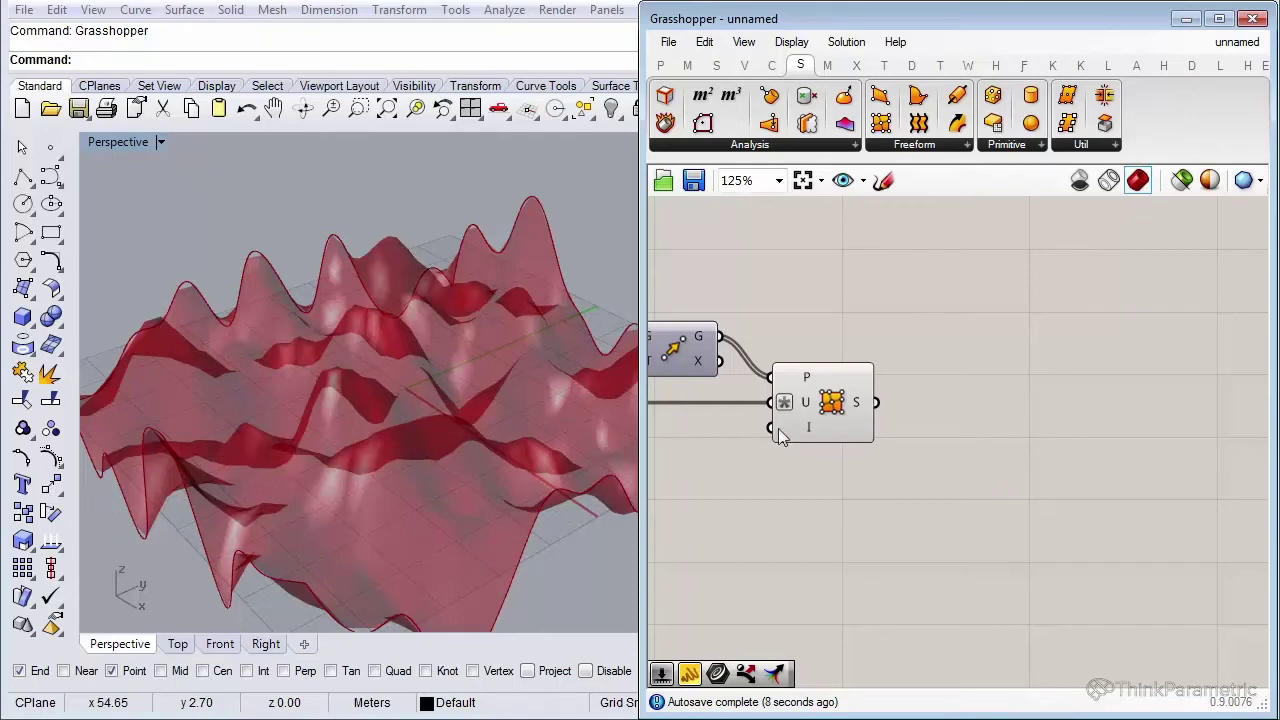
Examine the surface's wavy edges from several perspective angles and in the Front view, ending in the Perspective view.
right_click_drag(428, 527, 323, 454)
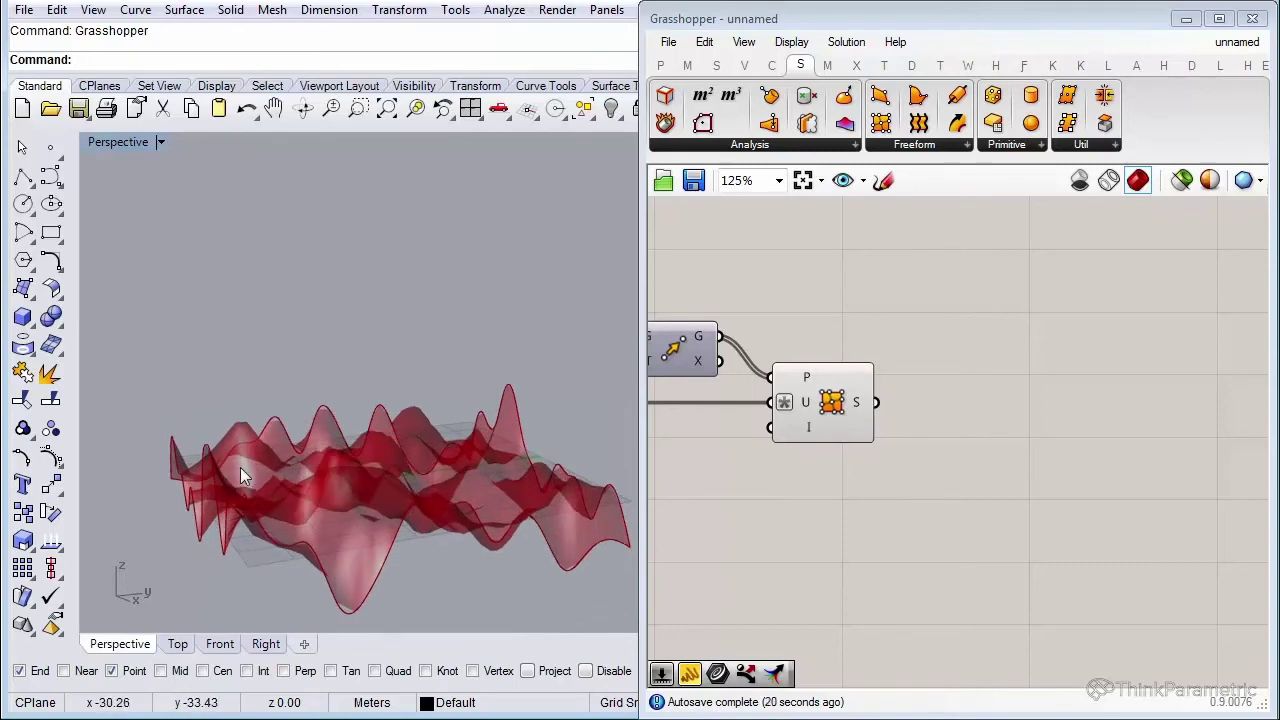
right_click_drag(249, 508, 330, 555)
left_click(220, 643)
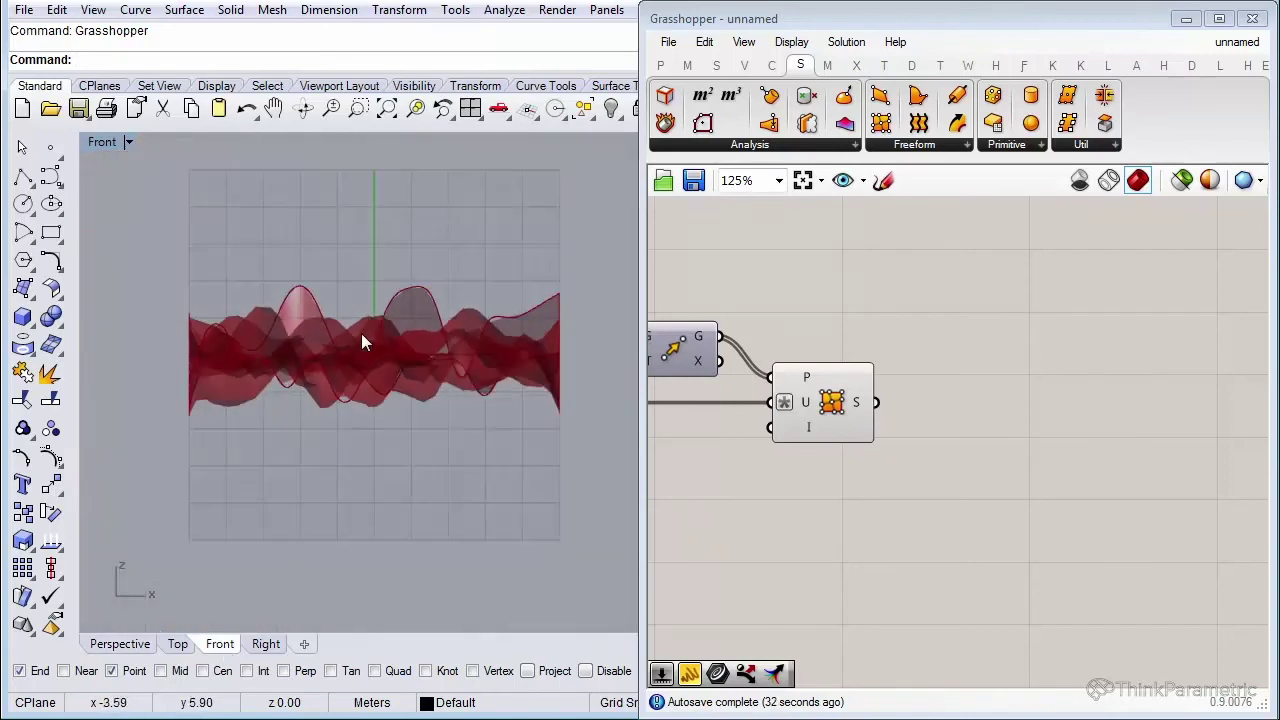
scroll(914, 398, "down", 4)
scroll(889, 394, "up", 4)
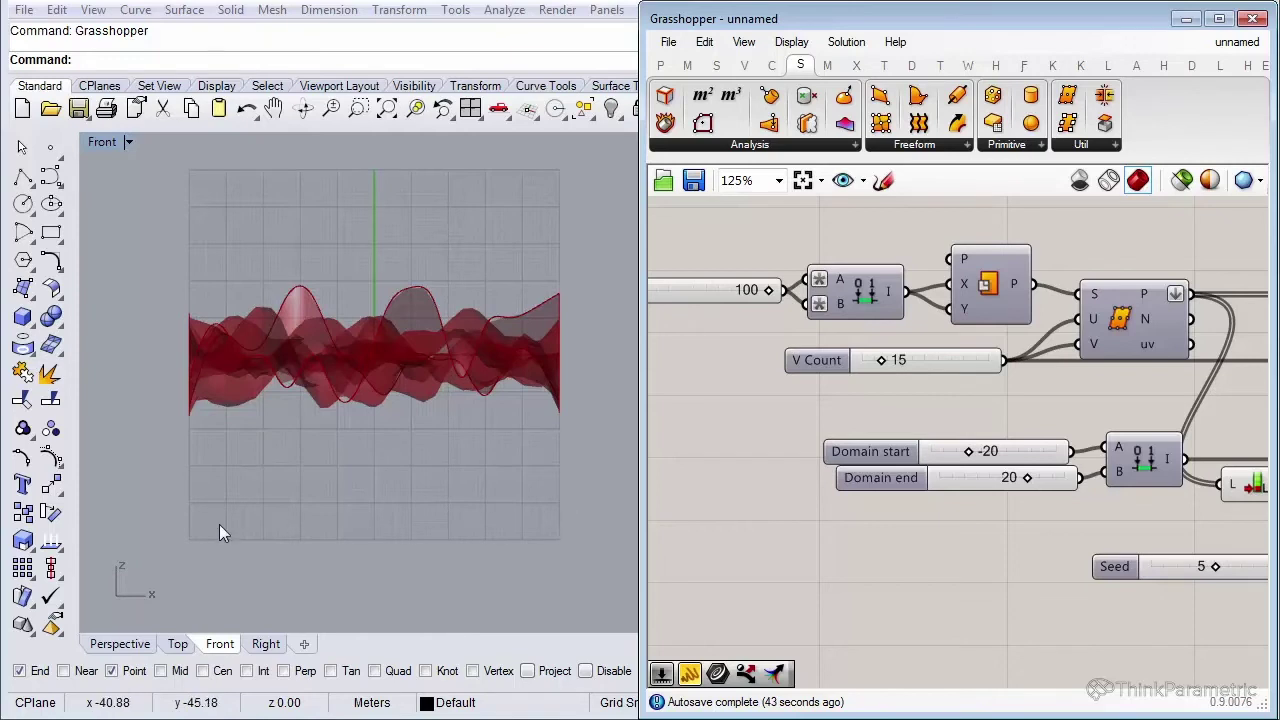
left_click(120, 644)
right_click_drag(380, 430, 330, 460)
Add a Control Polygon component after Surface From Points and wire the surface output S into its C input.
right_click_drag(1136, 421, 923, 383)
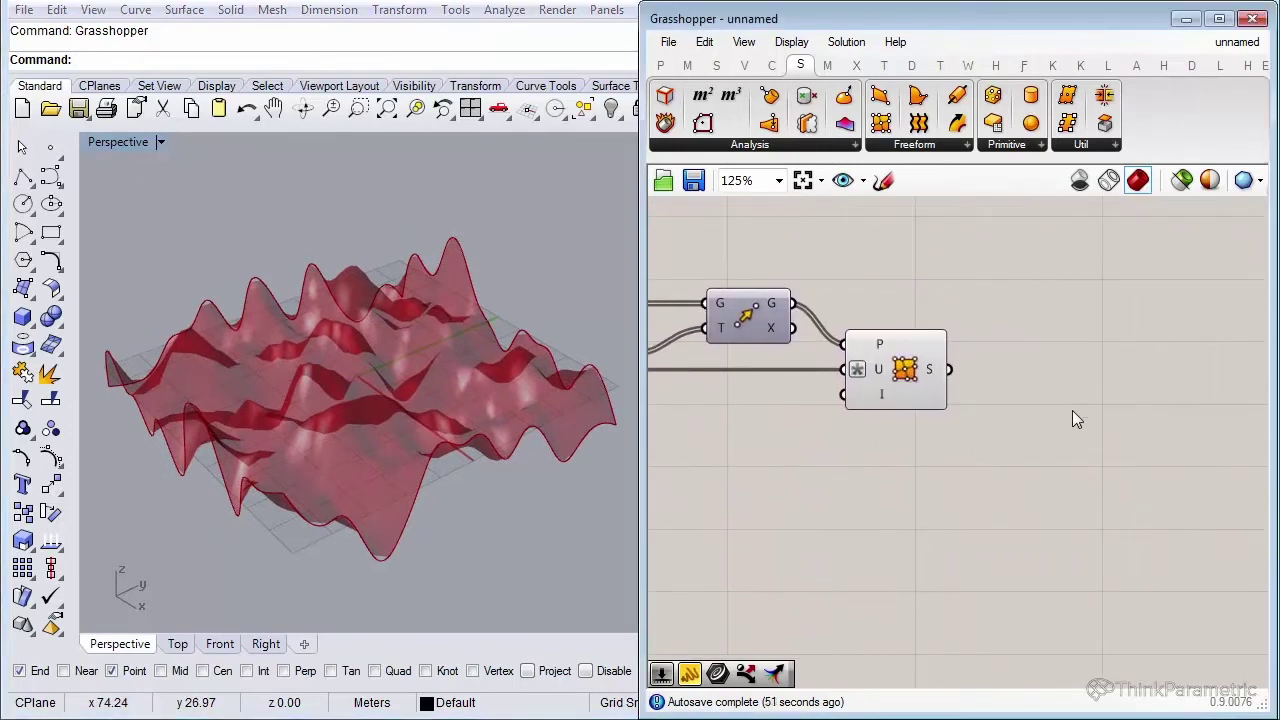
right_click_drag(1072, 411, 1031, 412)
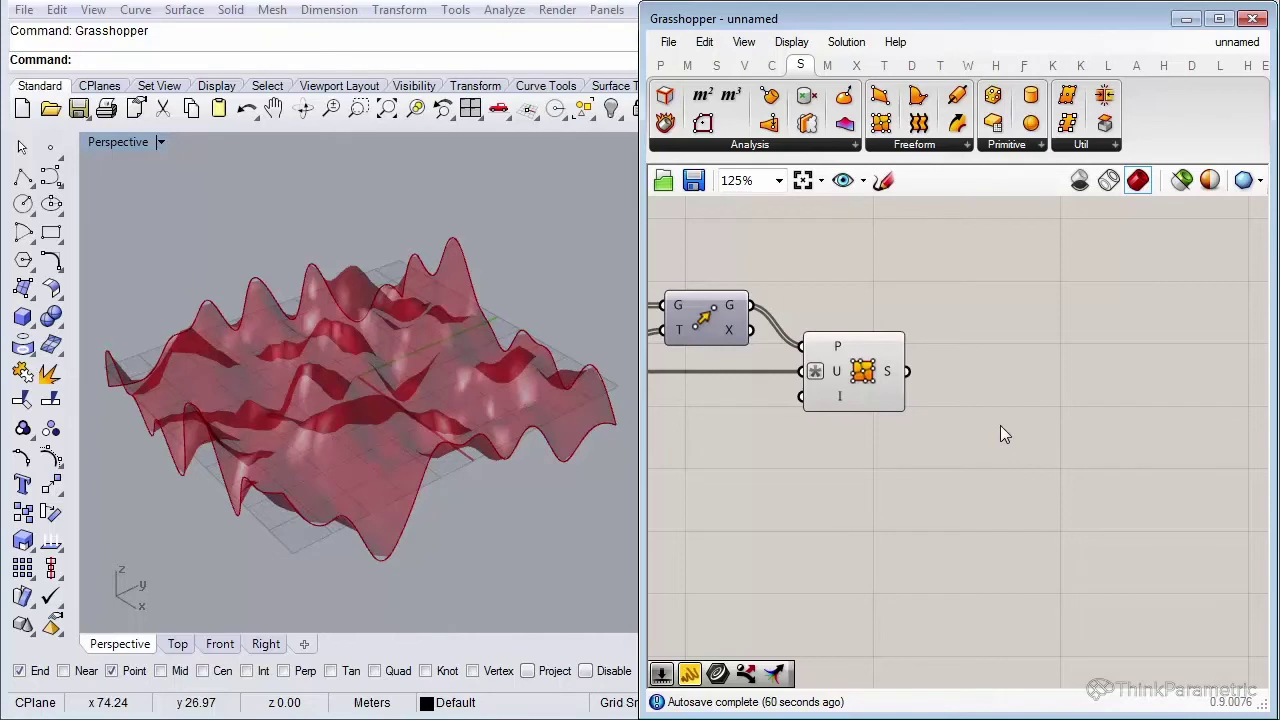
double_click(1000, 426)
type("contrl")
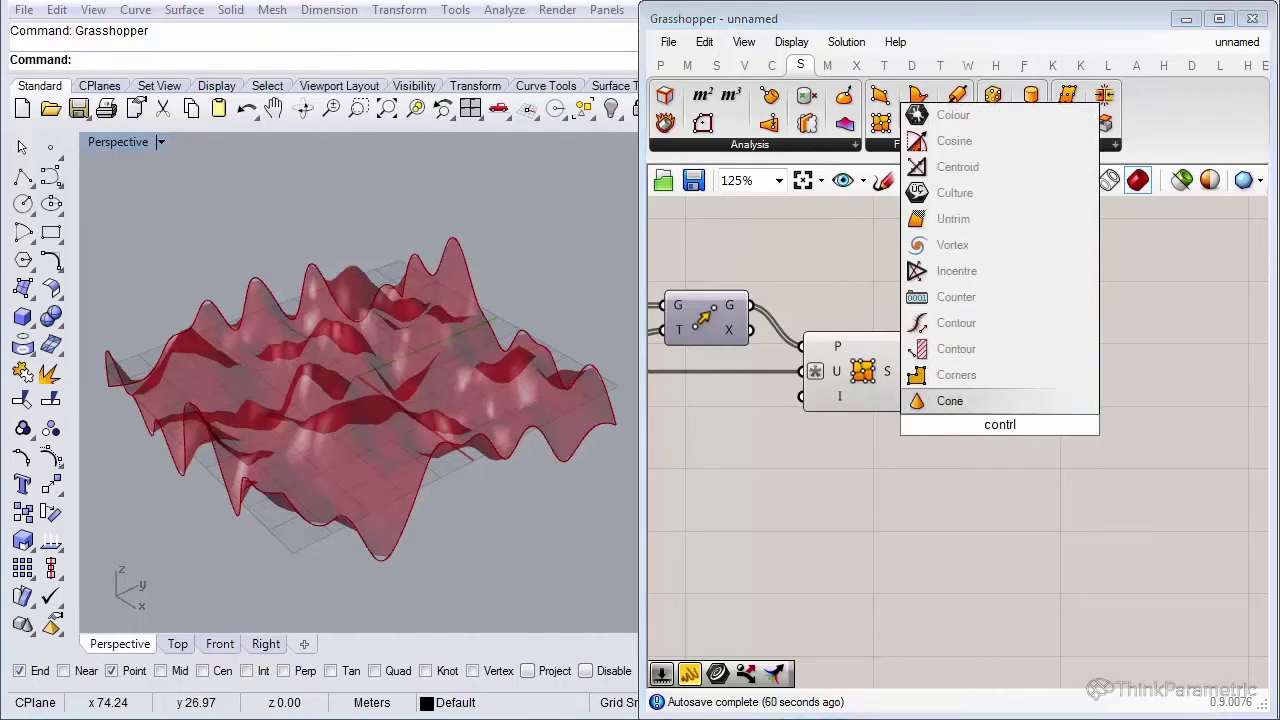
key("BackSpace")
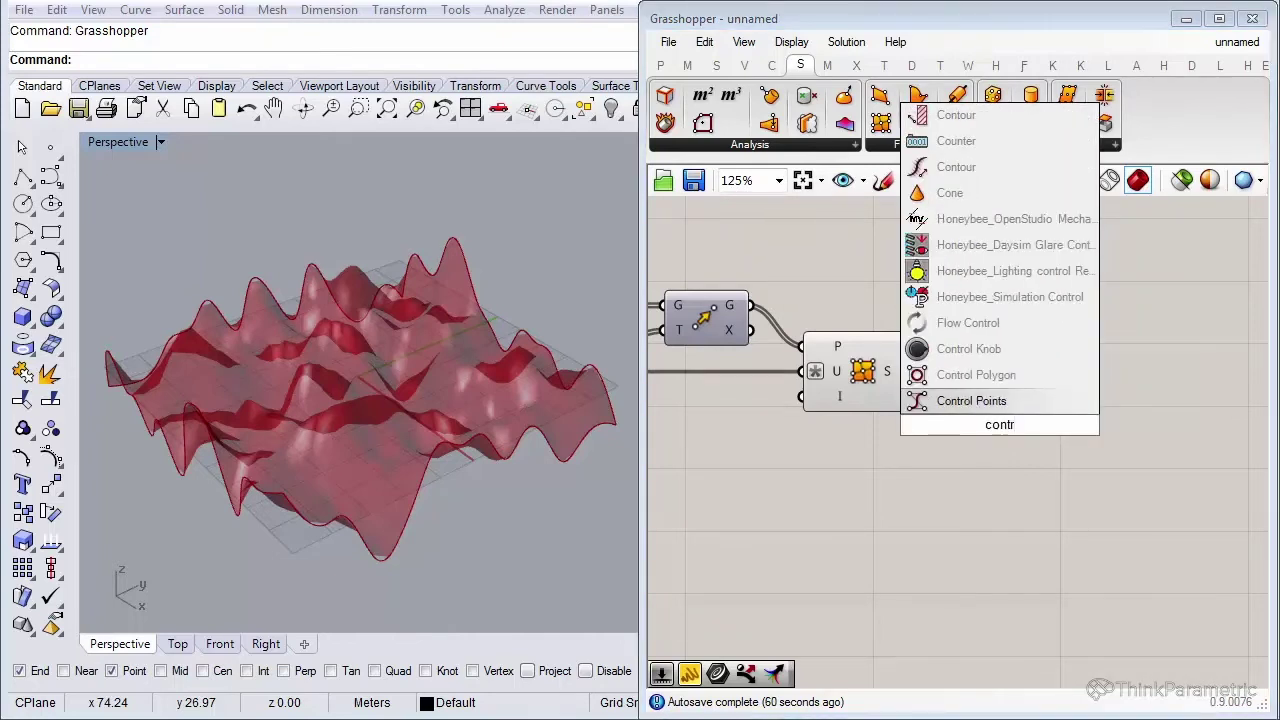
left_click(991, 374)
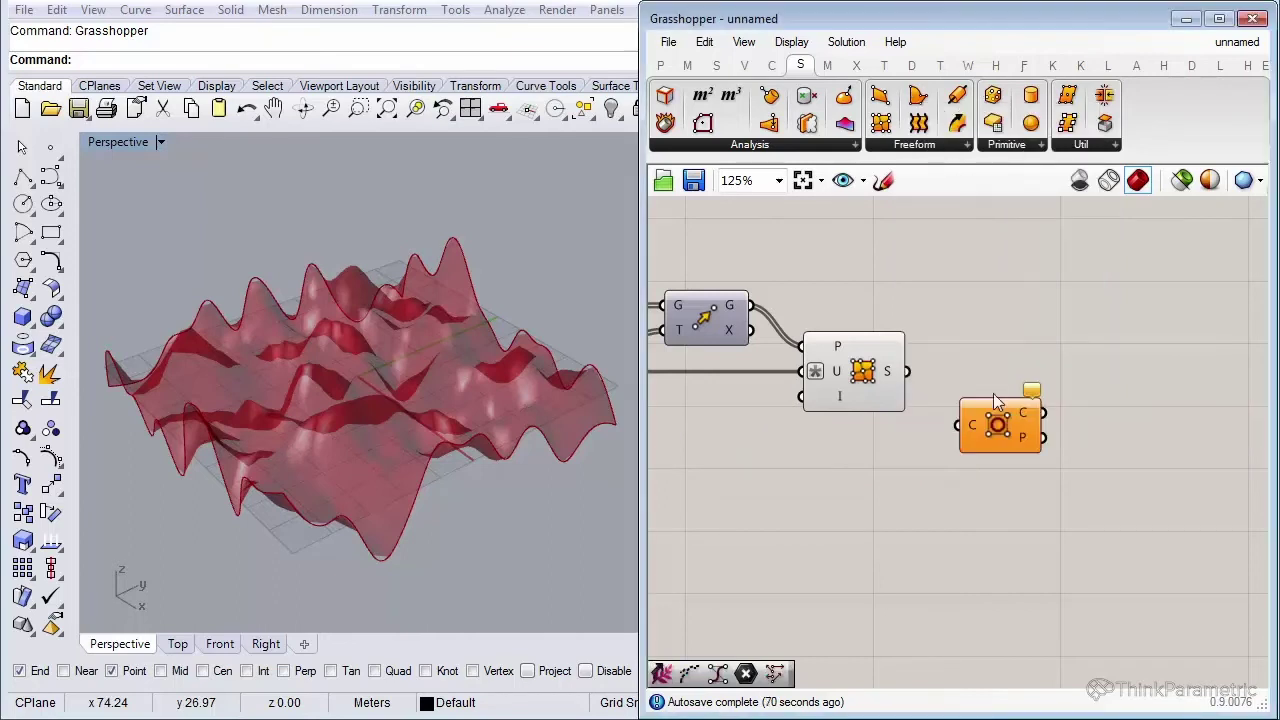
left_click_drag(906, 374, 957, 360)
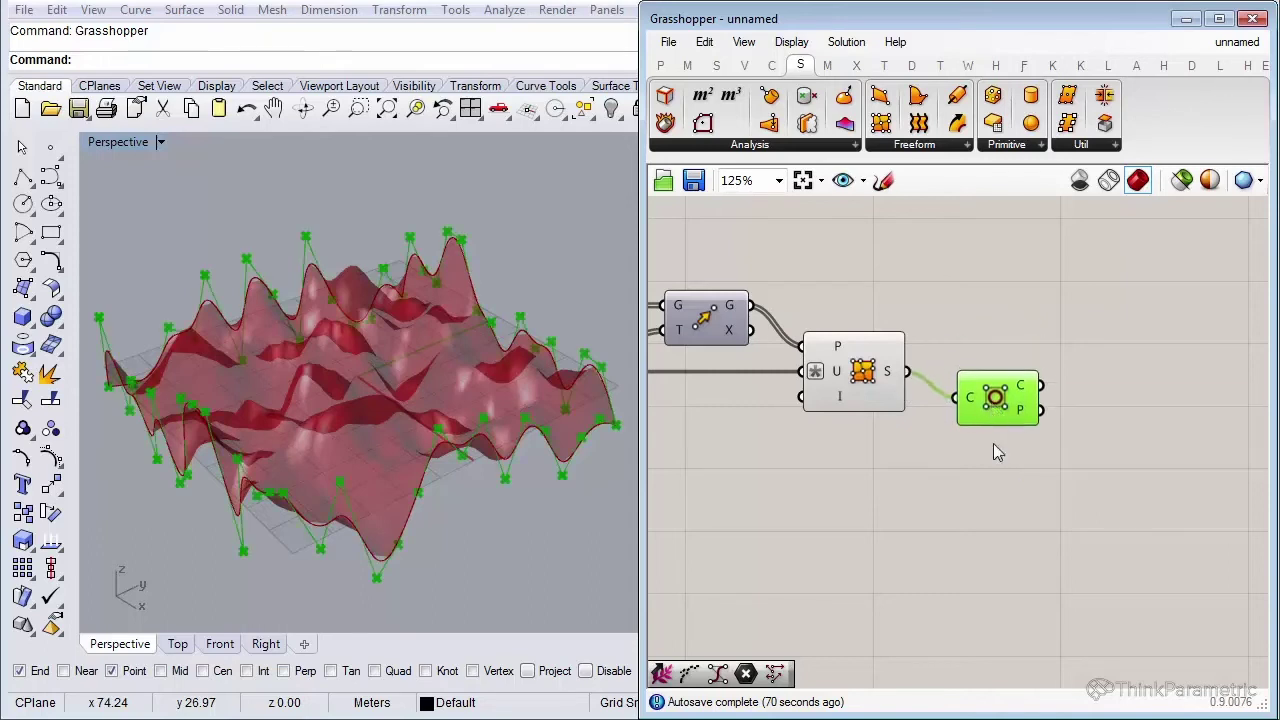
left_click(861, 496)
right_click_drag(354, 433, 332, 385)
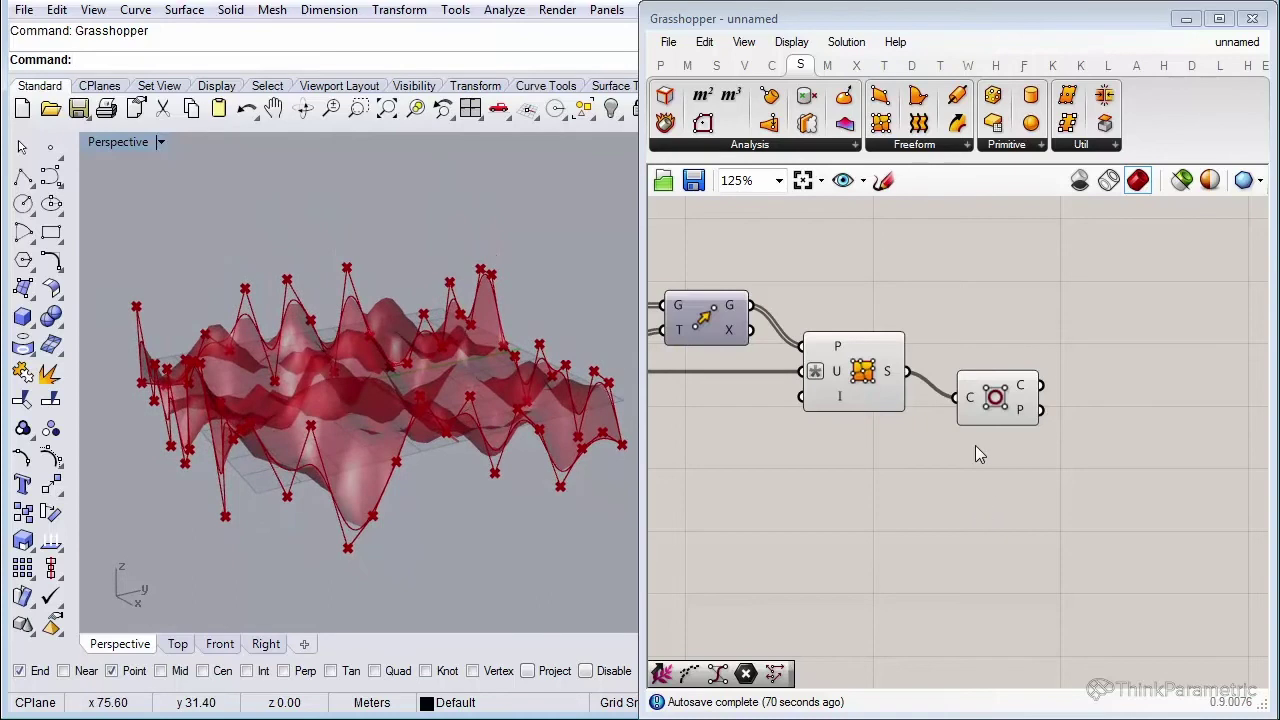
Add a plane Project component and wire Control Polygon's P output into its G input.
right_click_drag(1038, 487, 841, 472)
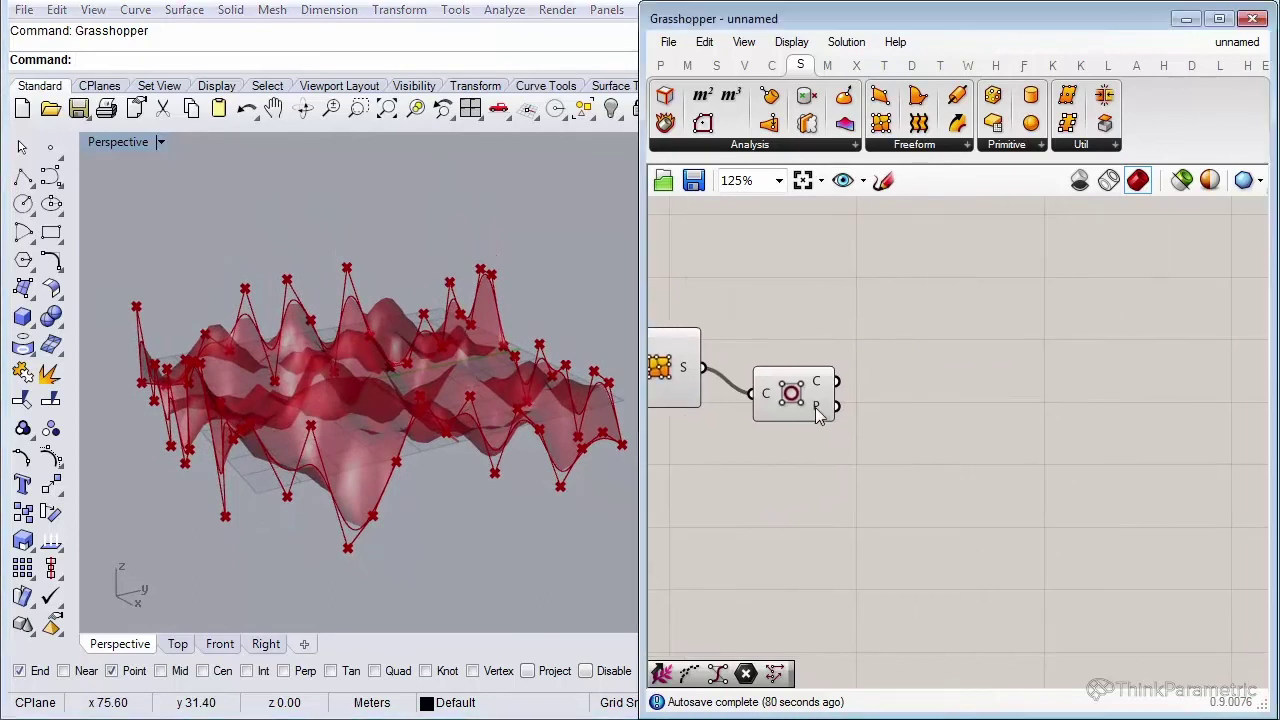
left_click_drag(815, 407, 781, 431)
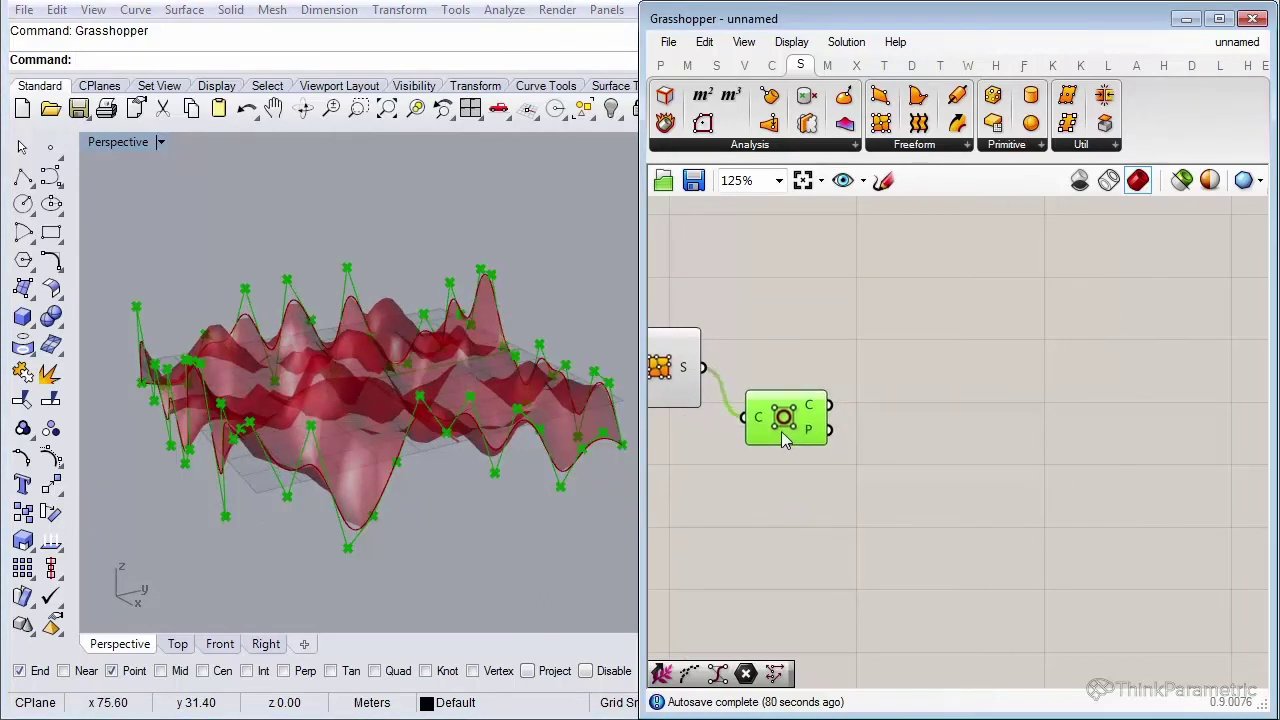
double_click(944, 450)
type("proje")
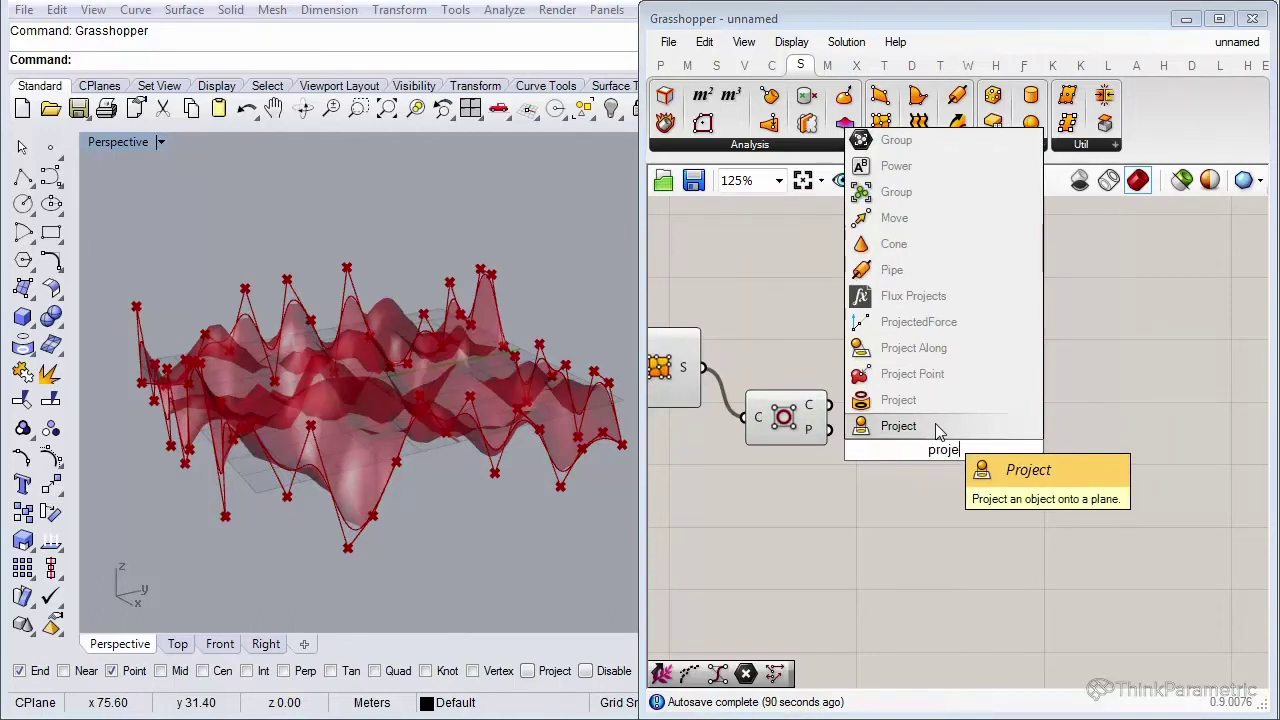
left_click(935, 425)
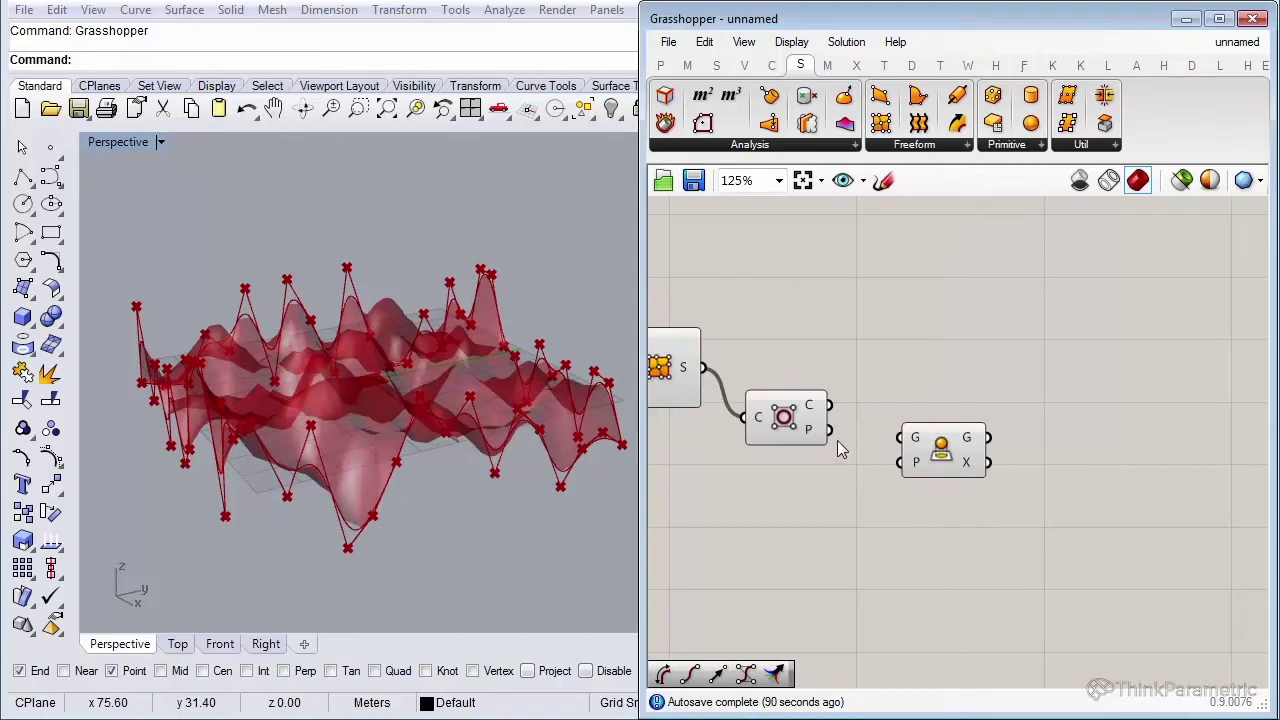
left_click_drag(829, 430, 949, 447)
left_click(940, 488)
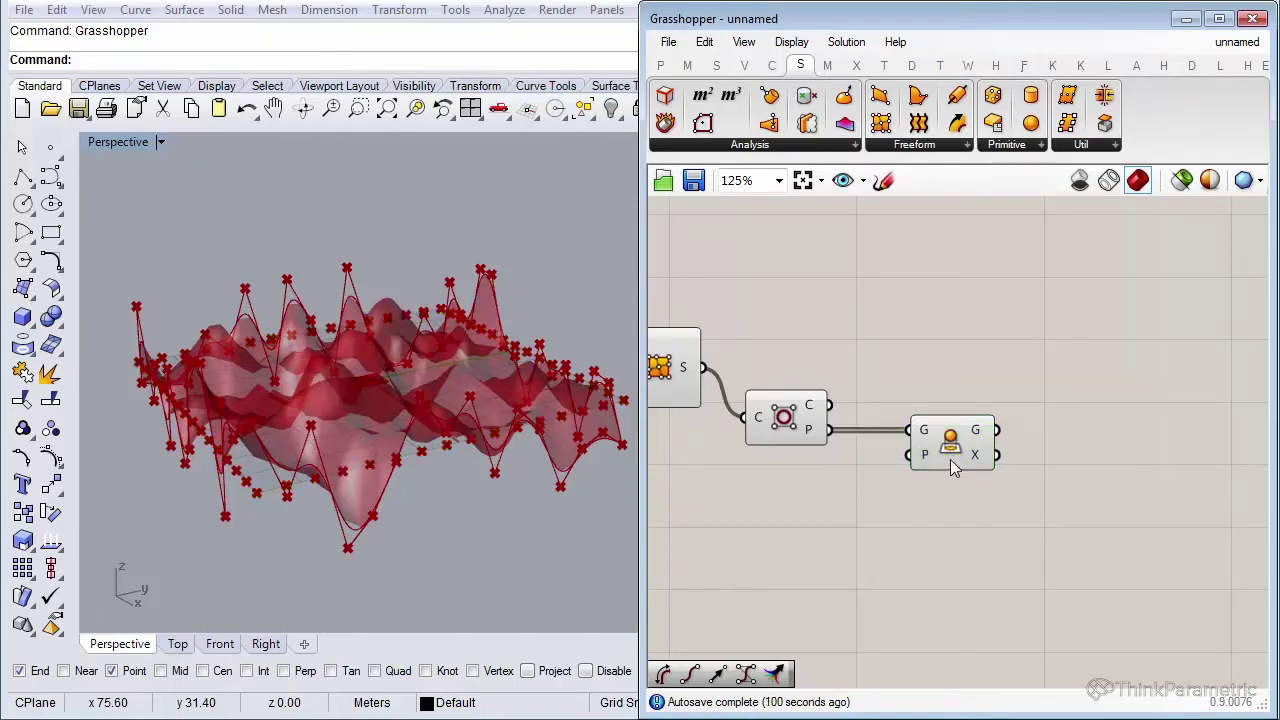
left_click(950, 459)
right_click_drag(820, 521, 891, 517)
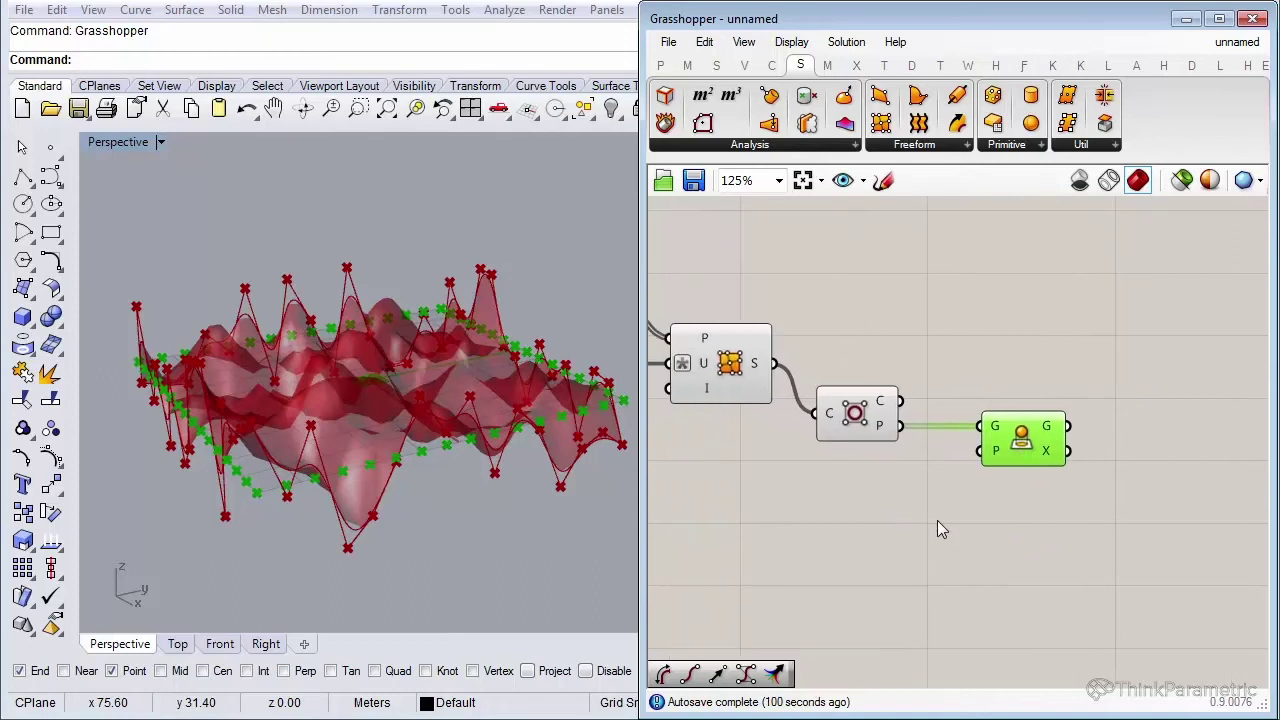
Turn off the preview of Control Polygon and move Project closer to it.
left_click_drag(918, 518, 718, 312)
middle_click(810, 470)
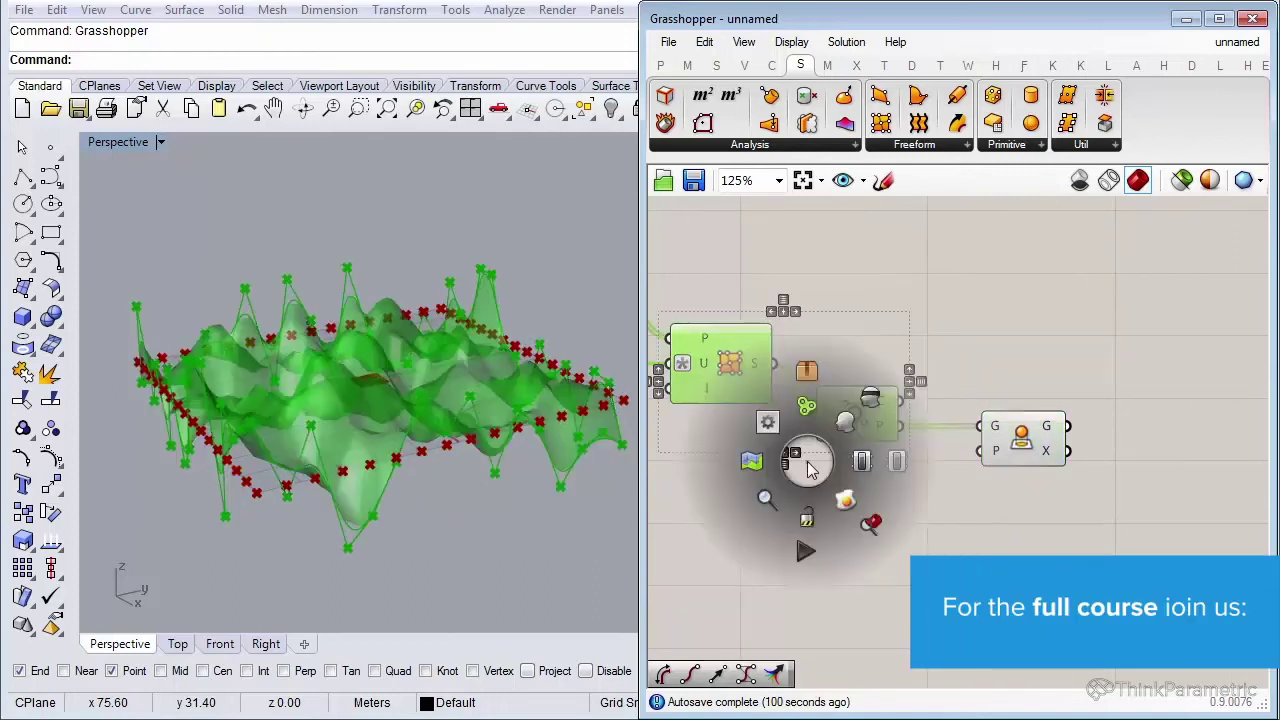
left_click(873, 426)
middle_click(851, 500)
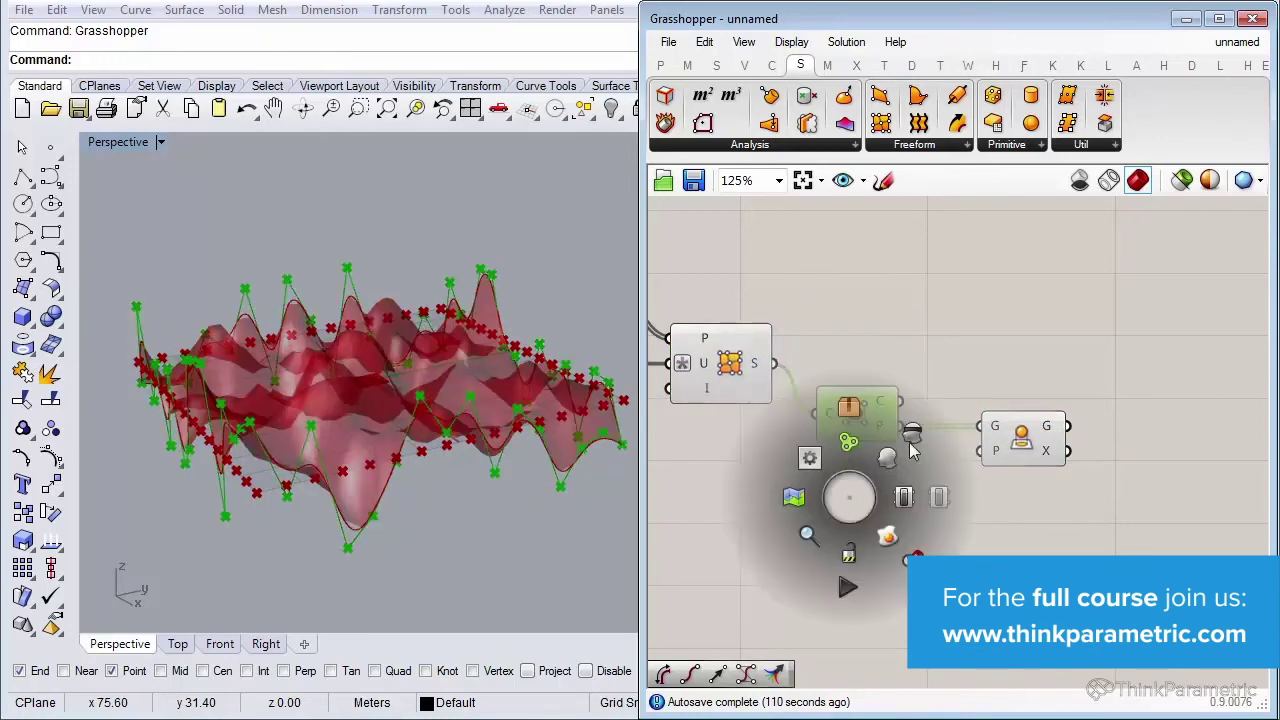
left_click(1063, 522)
right_click_drag(1063, 522, 918, 510)
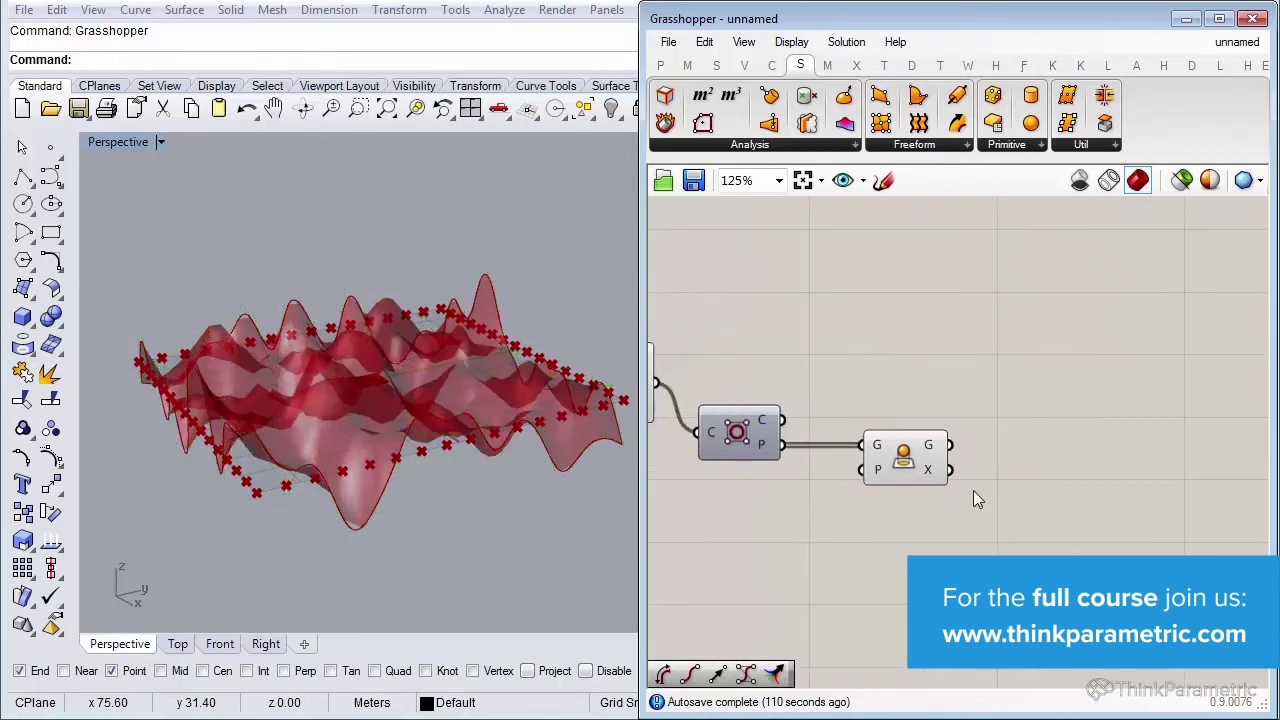
left_click(872, 455)
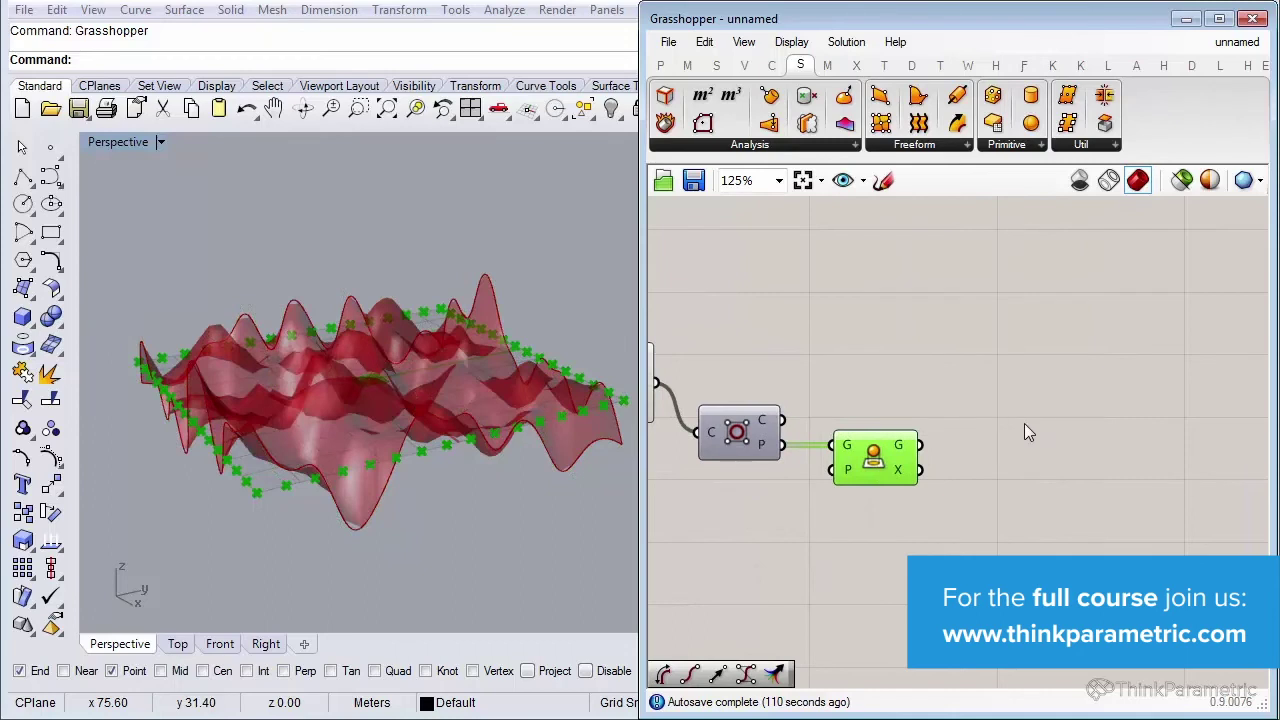
Add a Point Deform component and place it above and beyond Project.
double_click(999, 407)
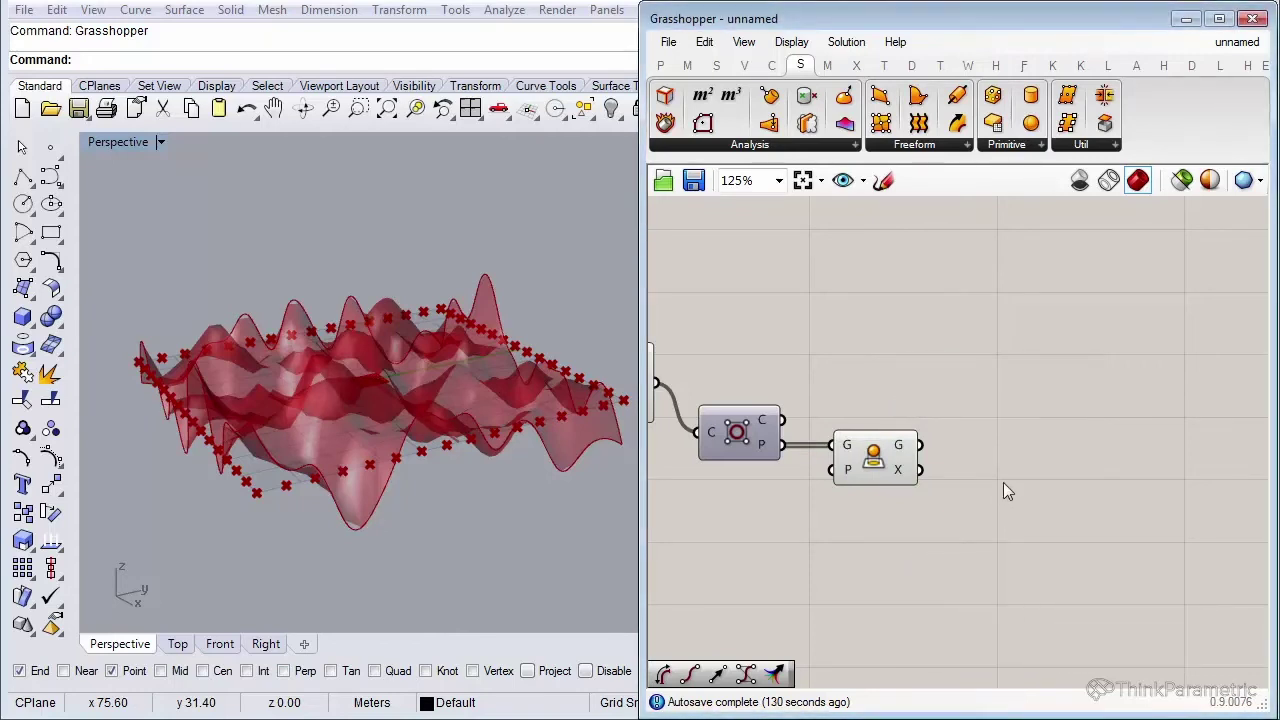
double_click(999, 416)
type("deform")
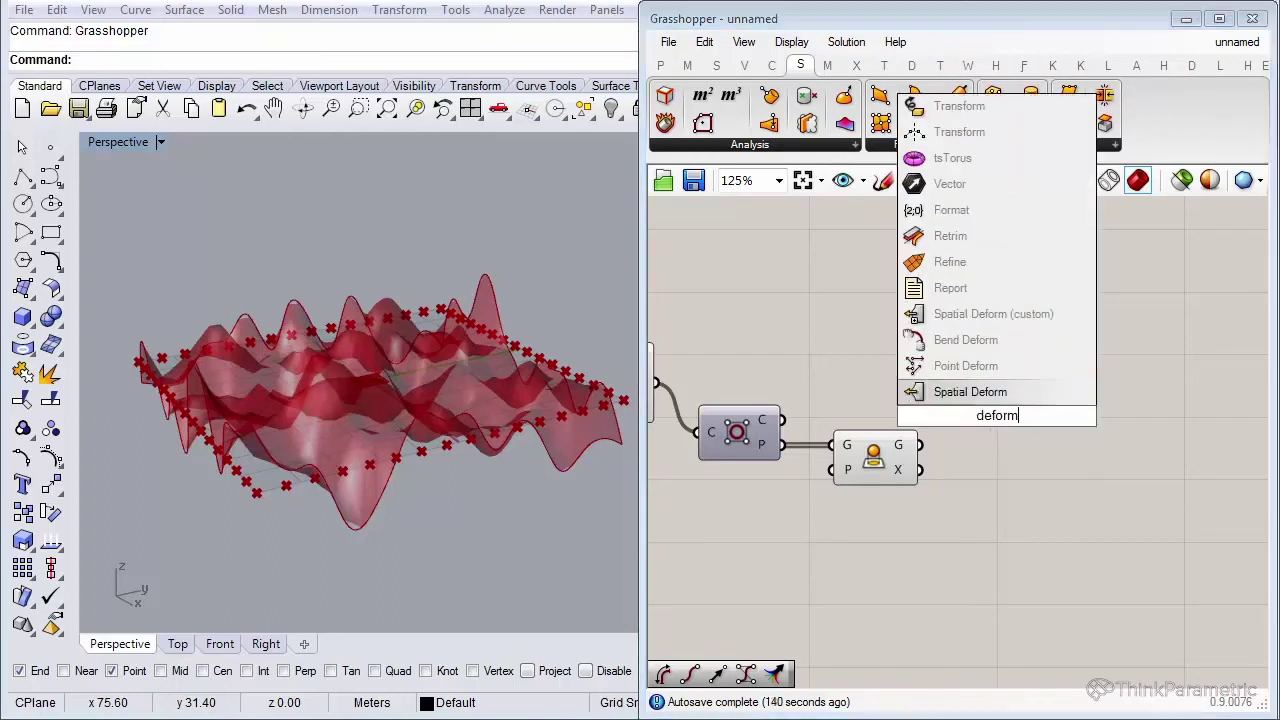
left_click(957, 368)
left_click_drag(995, 422, 1051, 375)
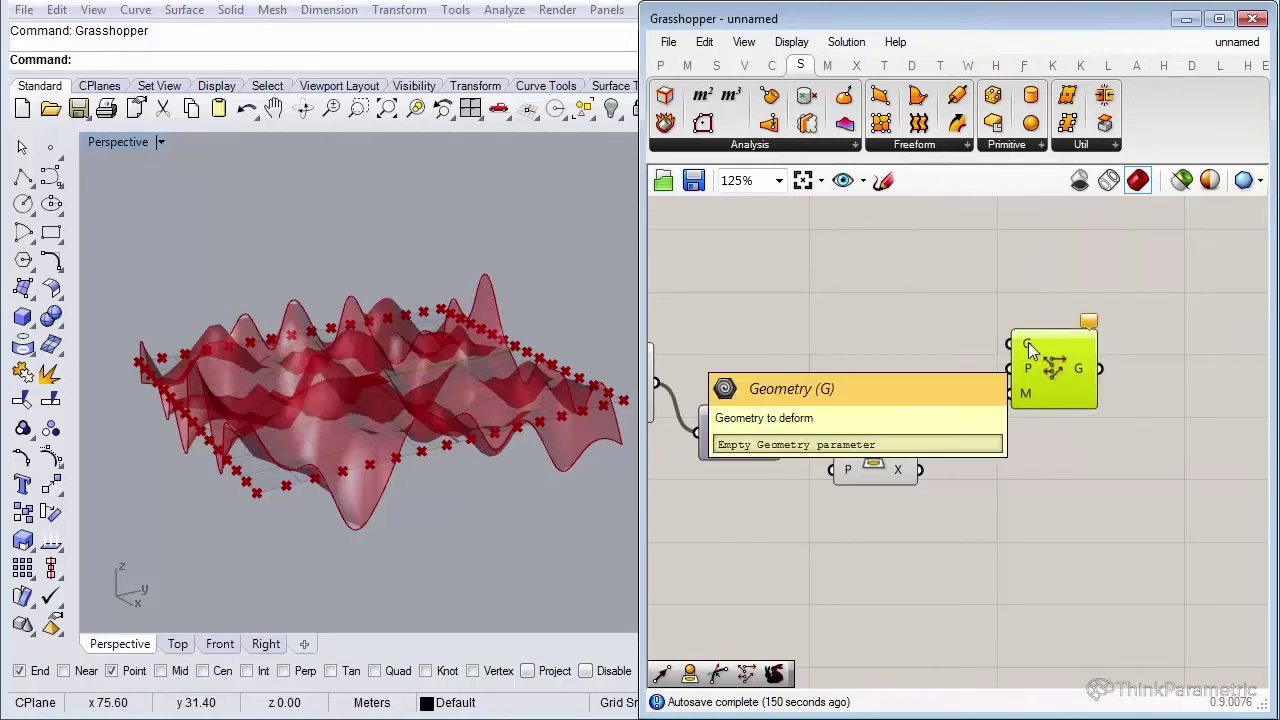
Wire the surface S into Point Deform's G input and the Control Polygon points into P, and move Project lower.
scroll(1020, 344, "down", 1)
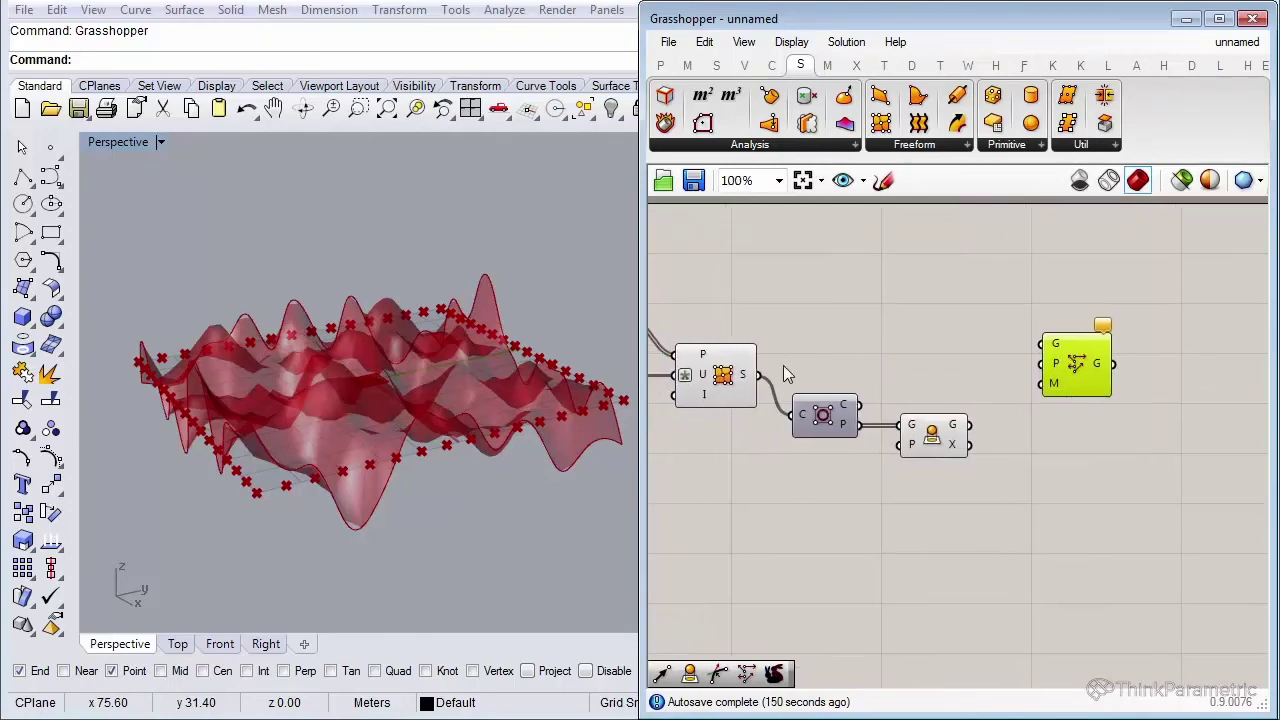
left_click_drag(758, 375, 1084, 409)
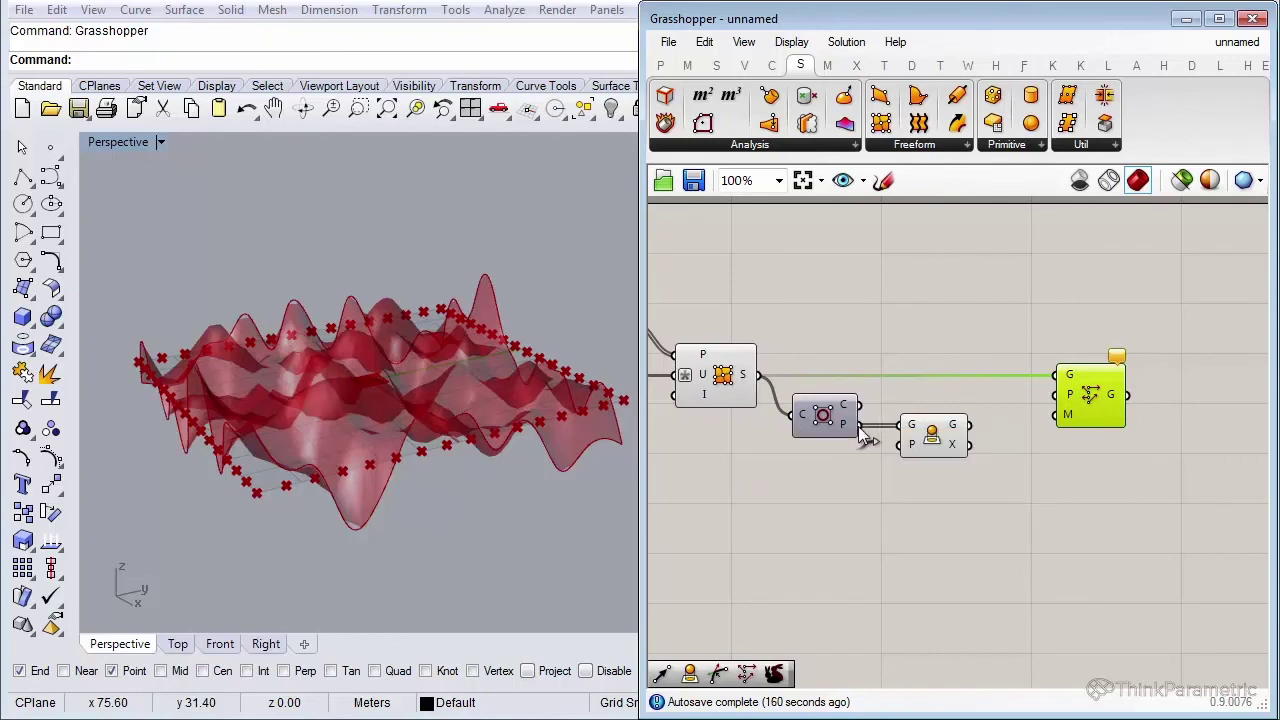
left_click_drag(858, 425, 1062, 396)
left_click_drag(932, 435, 940, 471)
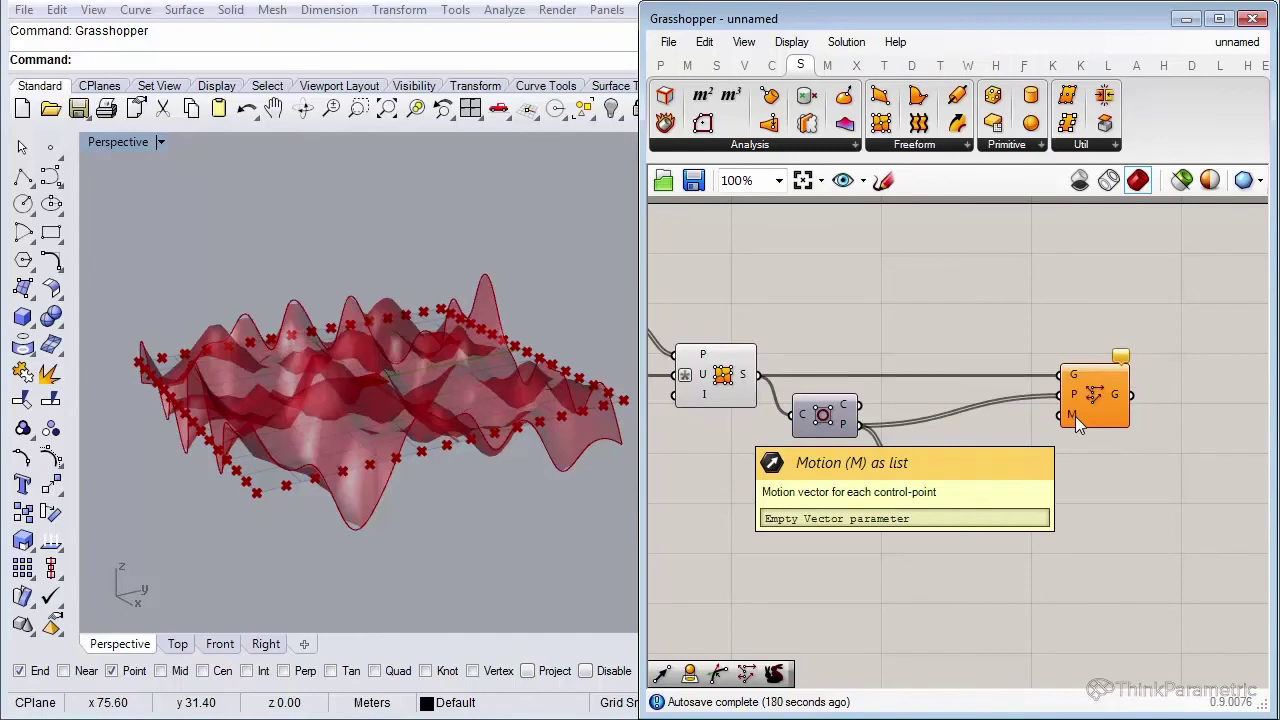
left_click_drag(929, 494, 909, 500)
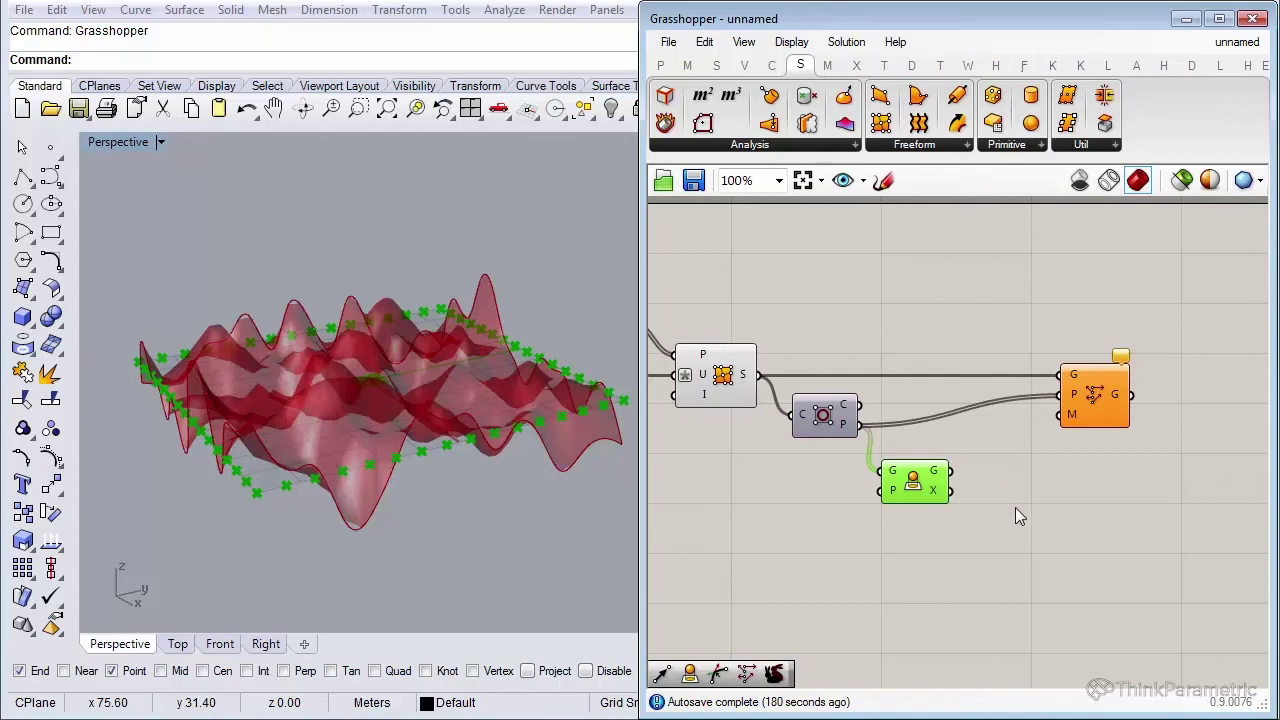
Add a Vector 2Pt component between Project and Point Deform, shifting Point Deform outward to make room.
double_click(1015, 512)
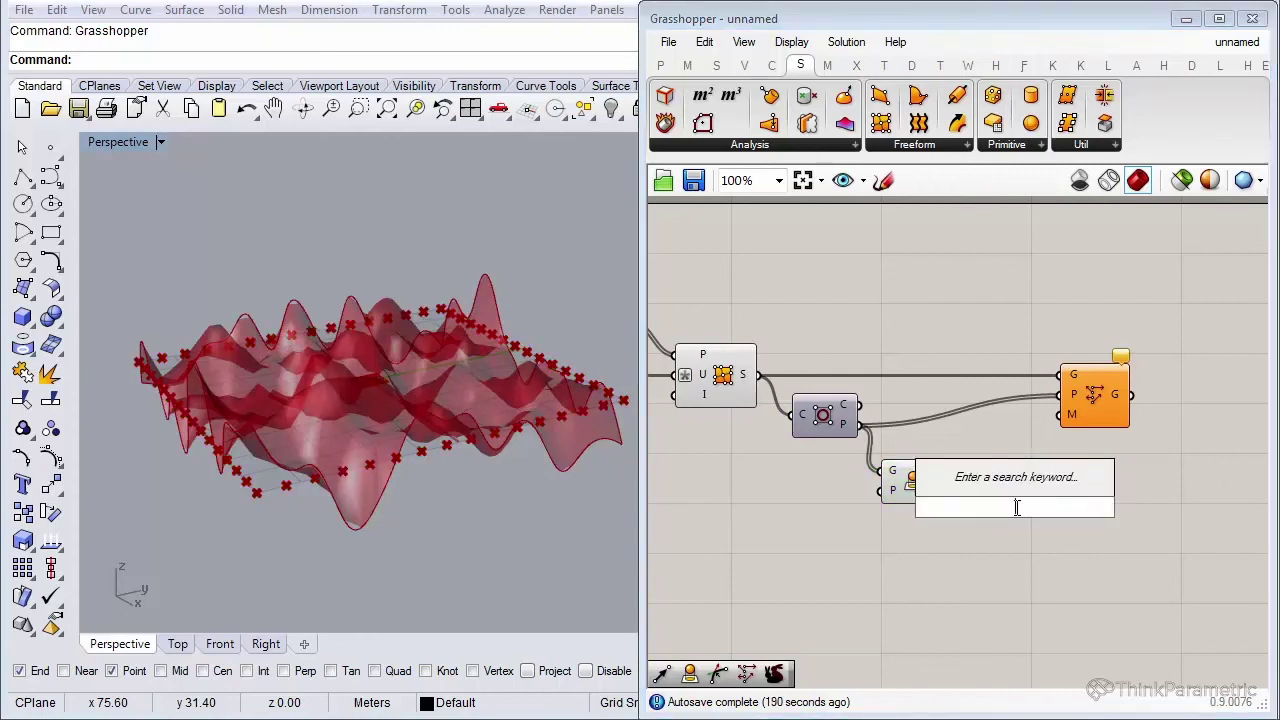
type("vector")
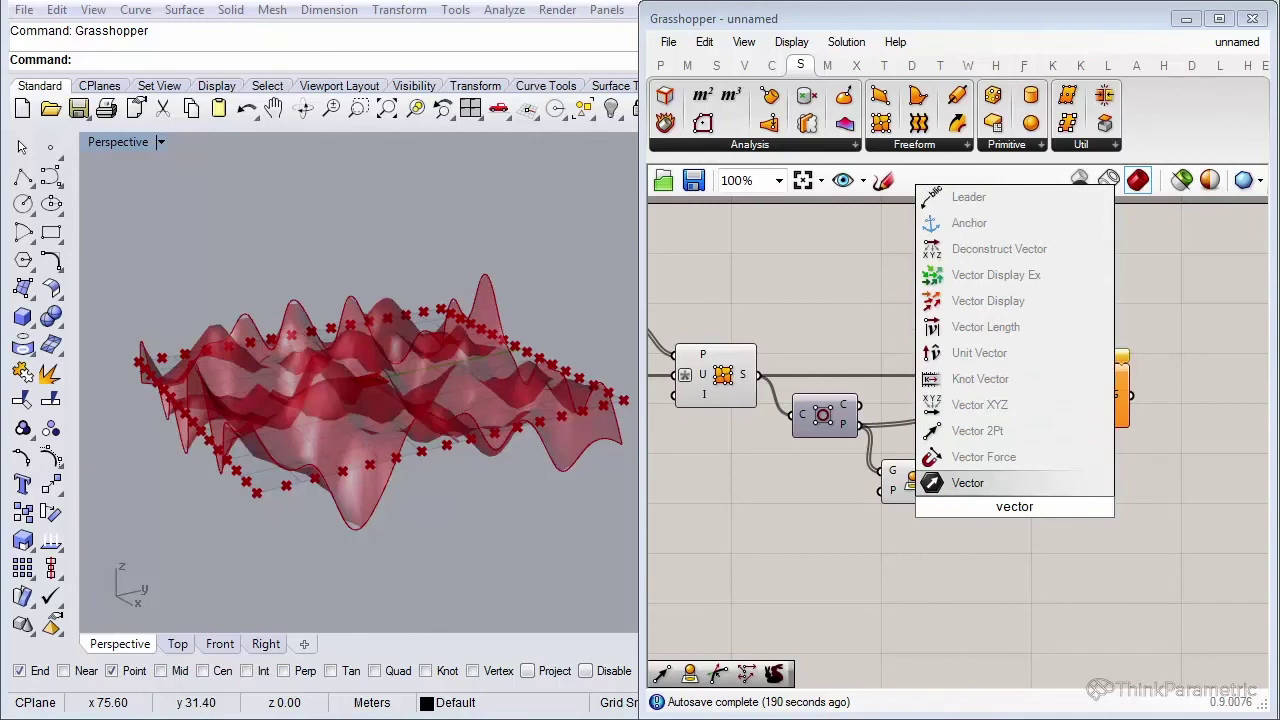
left_click(1044, 433)
left_click_drag(1101, 410, 1137, 414)
mouse_move(1014, 498)
left_mouse_down()
mouse_move(1044, 478)
mouse_move(1017, 494)
mouse_move(1005, 485)
left_mouse_up()
left_click(913, 497)
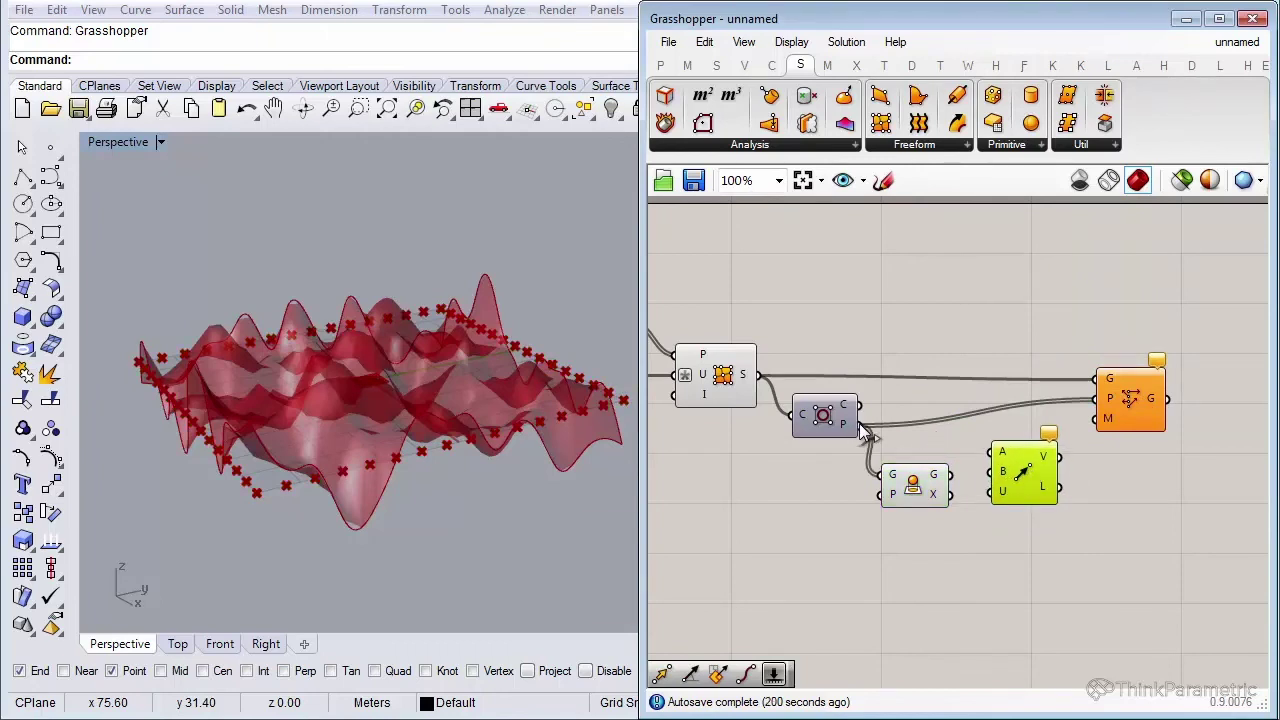
Wire the Control Polygon points into Vector 2Pt's A, Project's G output into B, and V into Point Deform's M input.
left_click_drag(861, 428, 1014, 458)
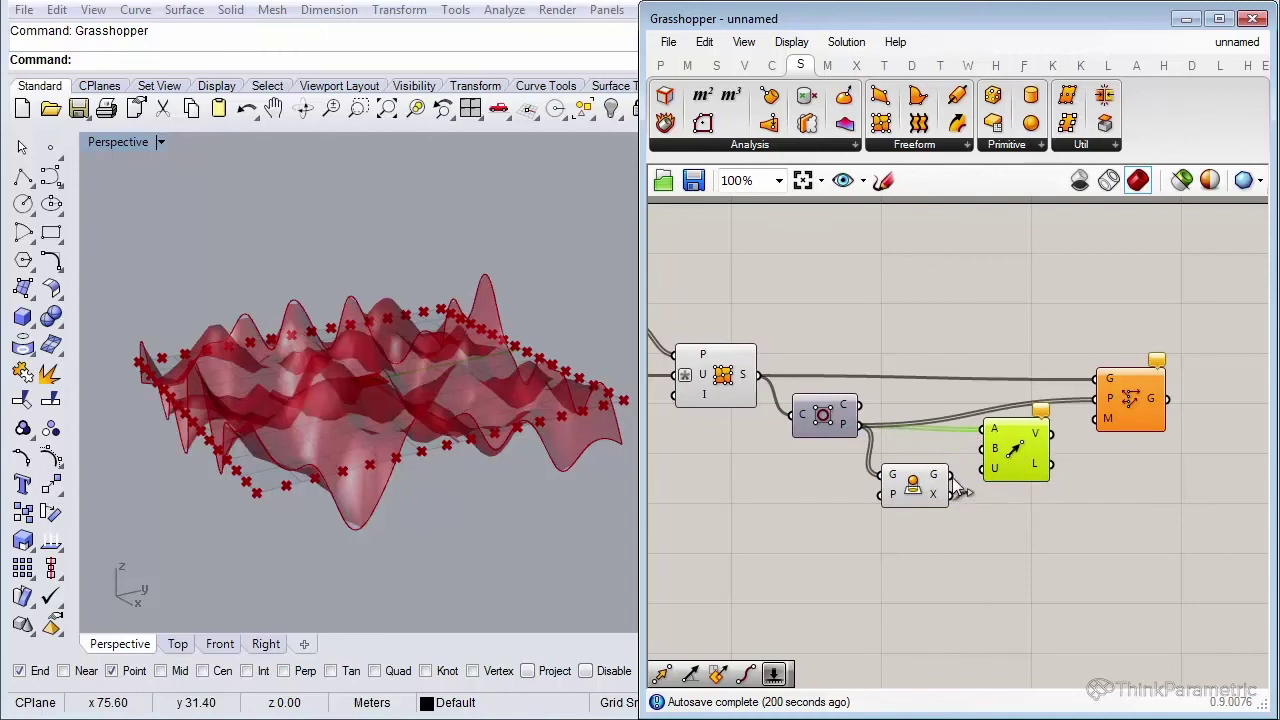
left_click_drag(912, 490, 908, 476)
left_click_drag(1037, 460, 1100, 419)
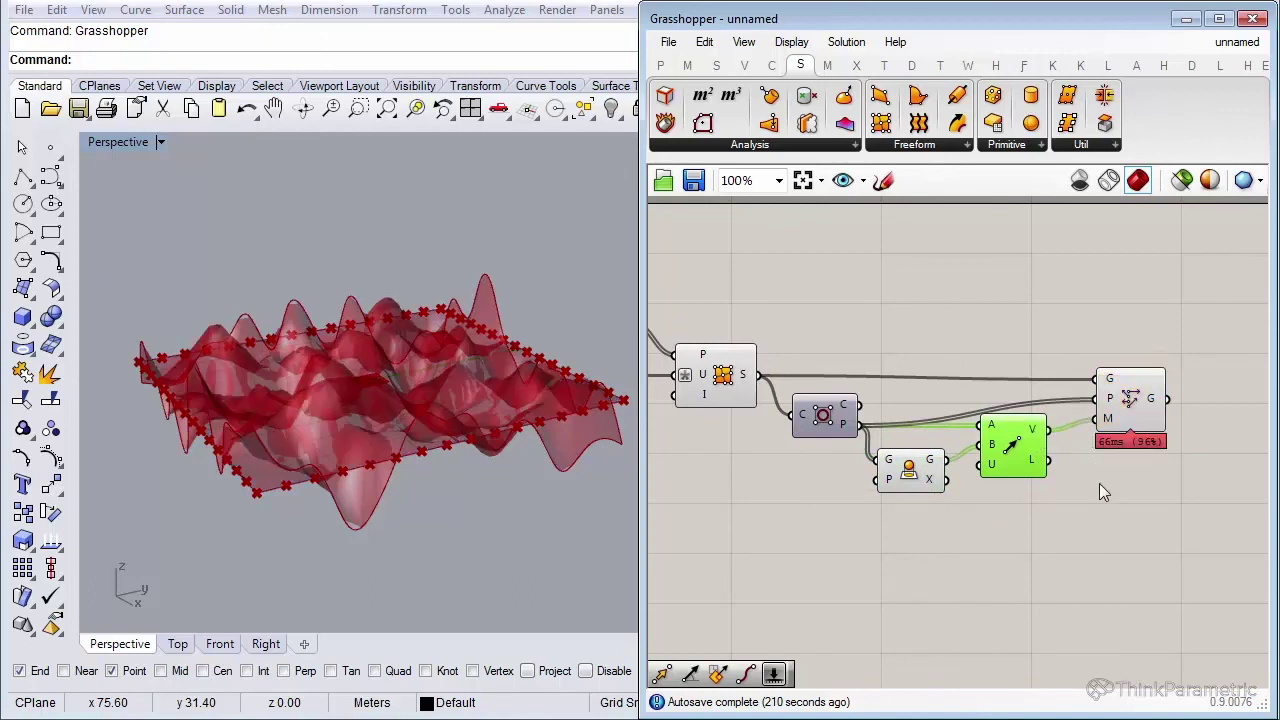
left_click(1105, 502)
Turn off the previews of Surface From Points, Control Polygon, Project and Vector 2Pt, and inspect the deformed surface and Point Deform.
left_click_drag(1040, 560, 730, 315)
middle_click(821, 357)
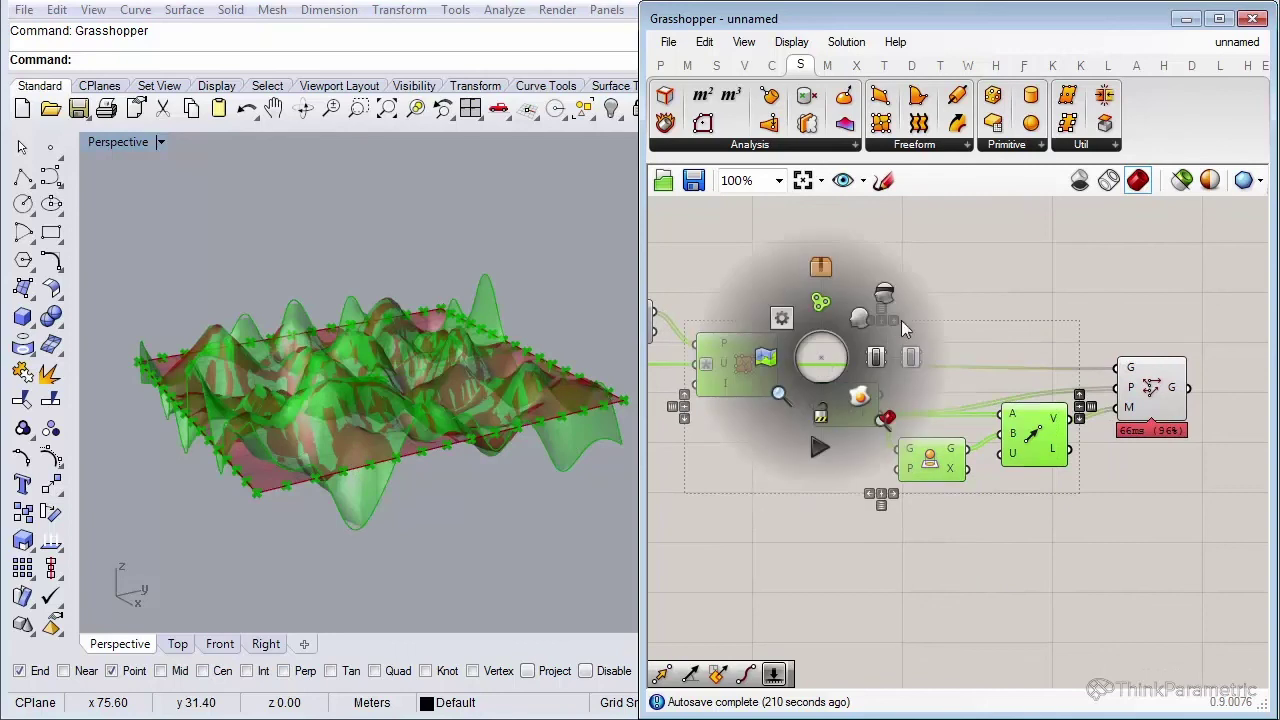
left_click(891, 301)
right_click_drag(464, 488, 379, 515)
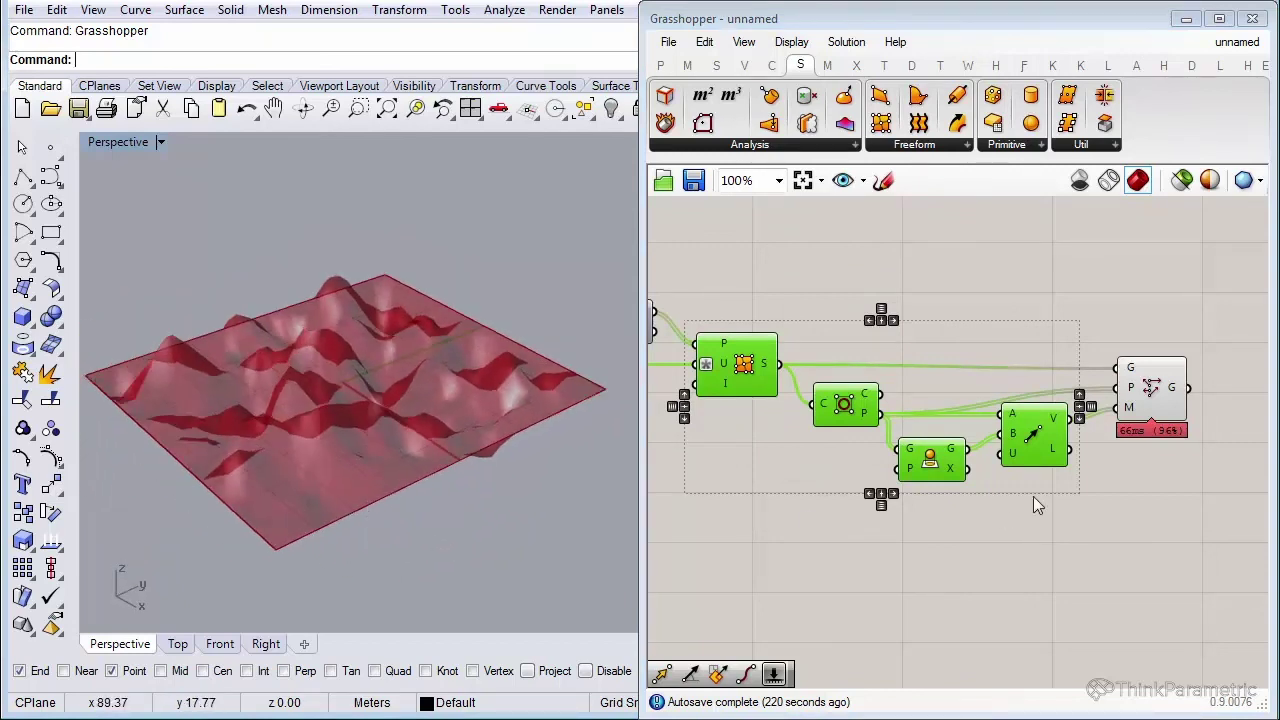
left_click(1155, 382)
left_click(1151, 491)
right_click_drag(1200, 463, 1065, 443)
scroll(1123, 467, "up", 3)
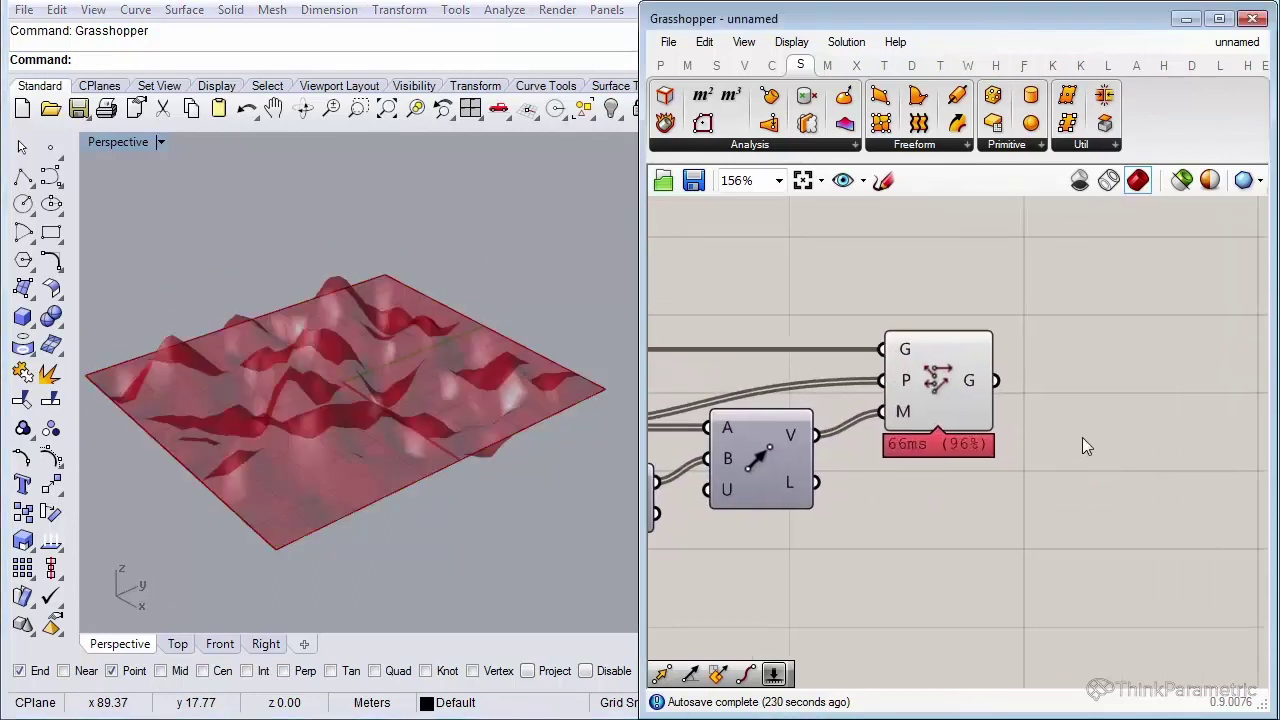